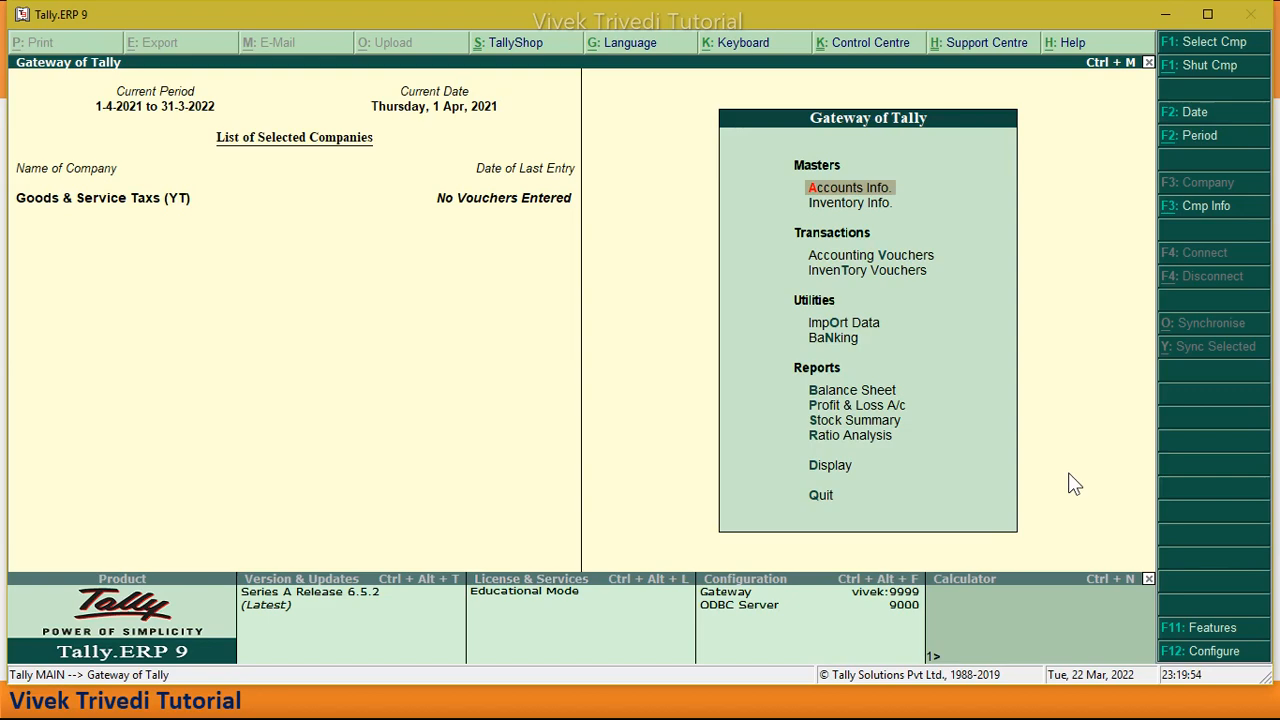
# Step: Enable Goods and Services Tax (GST) in the company's statutory and taxation features and open its GST details for editing
pyautogui.click(1208, 20)
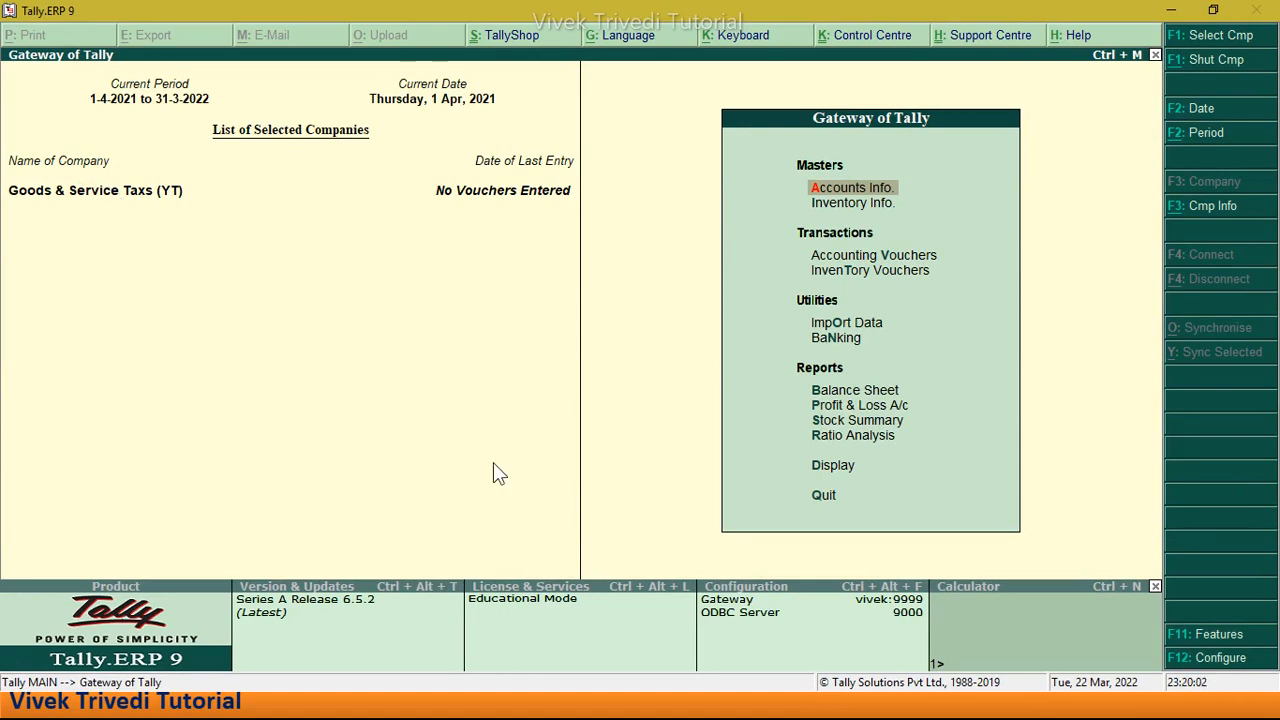
pyautogui.press('F11')
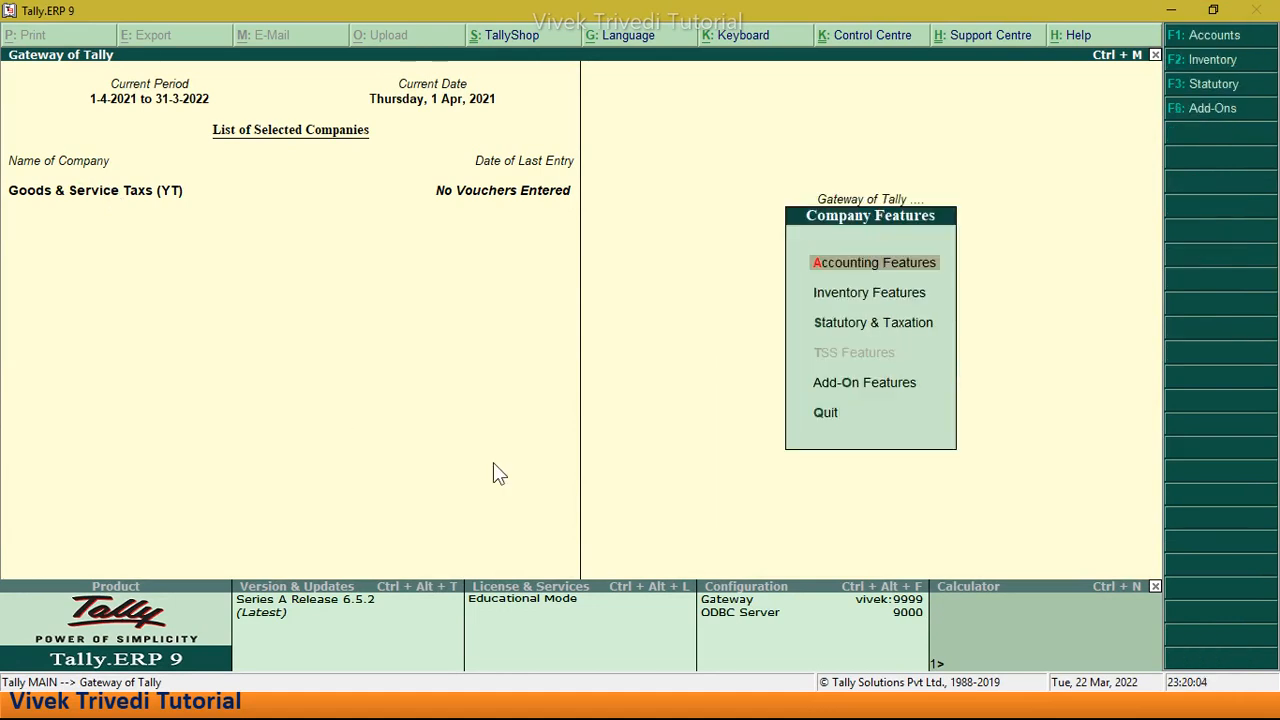
pyautogui.press('Down')
pyautogui.press('Down')
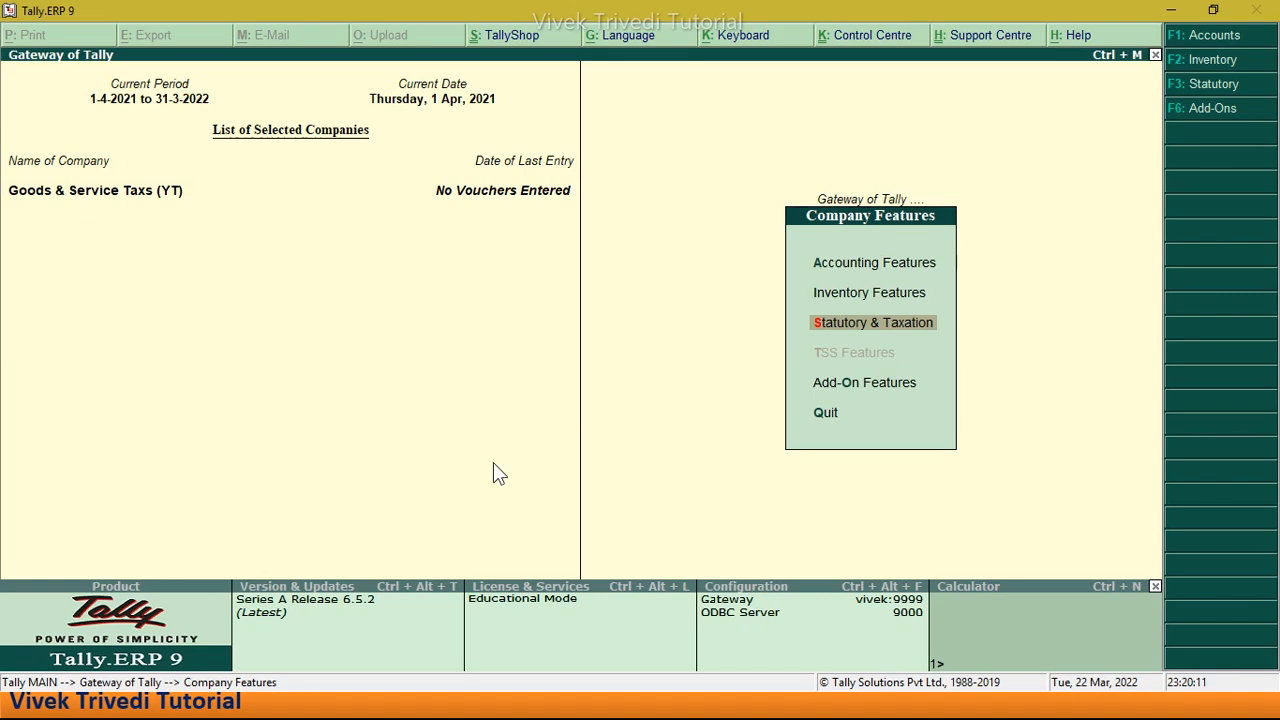
pyautogui.press('Return')
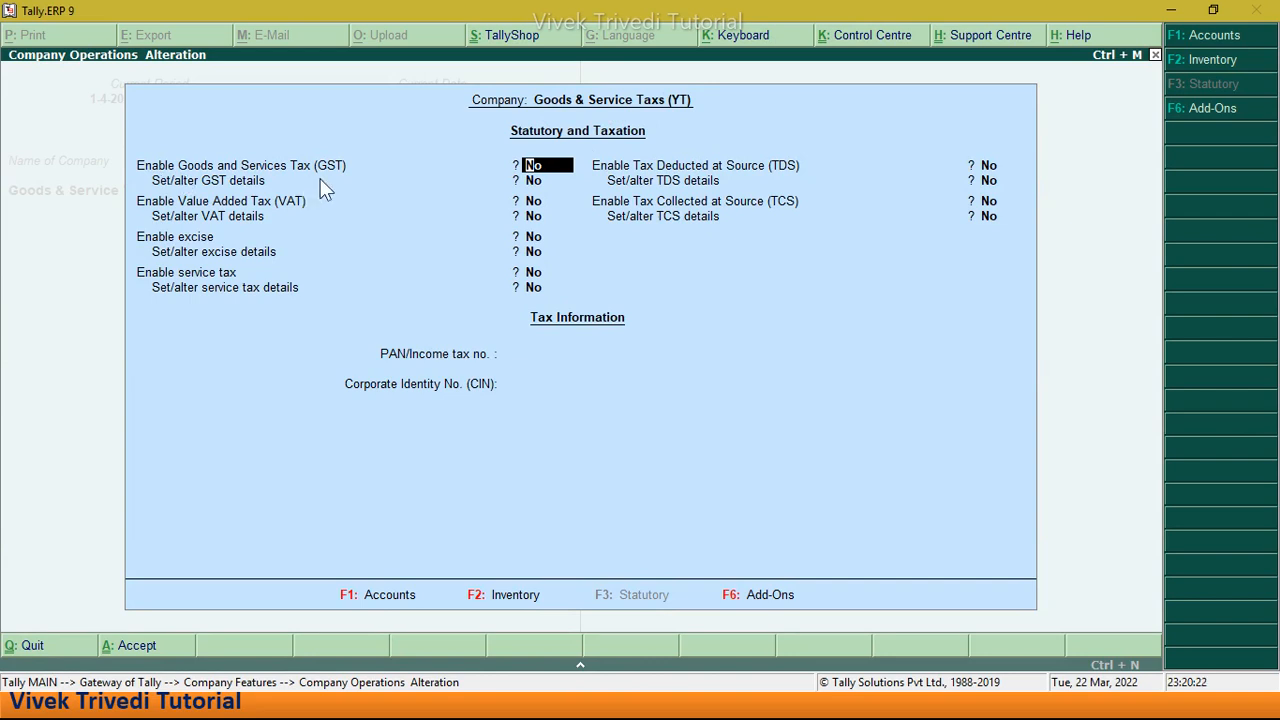
pyautogui.write('y')
pyautogui.press('Return')
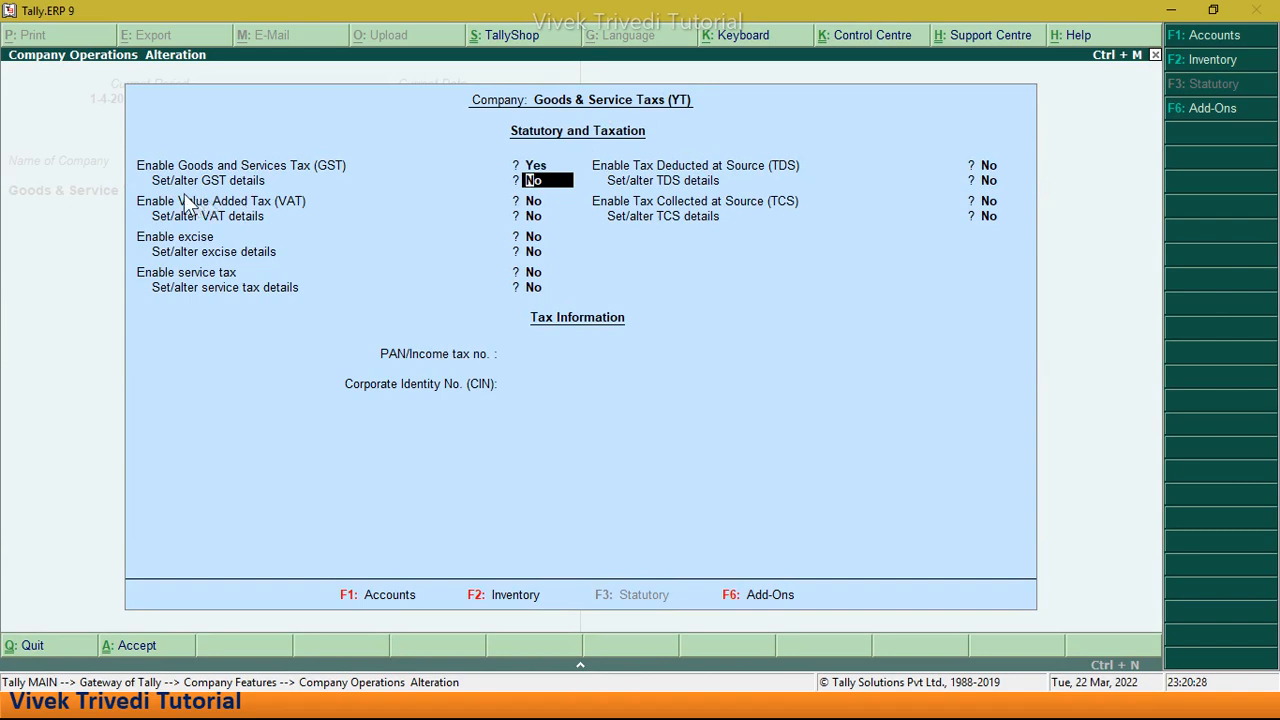
pyautogui.write('y')
pyautogui.press('Return')
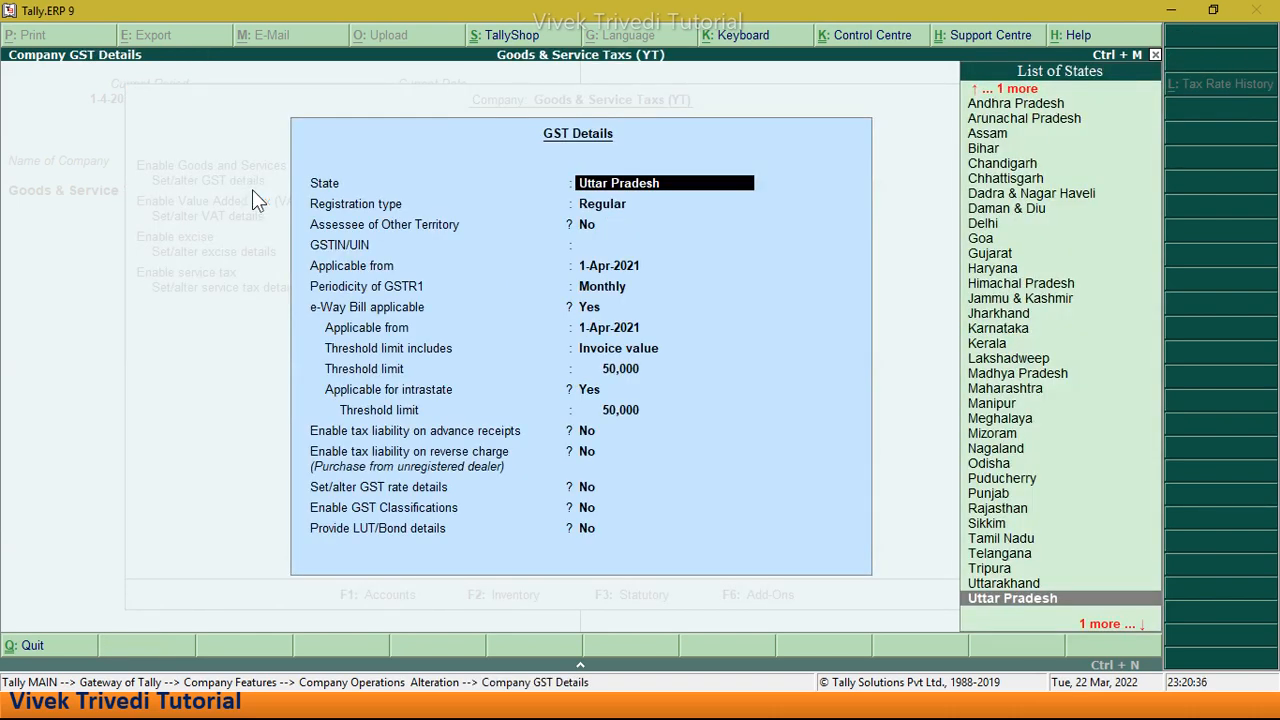
# Step: Keep Uttar Pradesh as the state, Regular registration and No for Assessee of Other Territory, leaving GSTIN/UIN blank
pyautogui.press('Return')
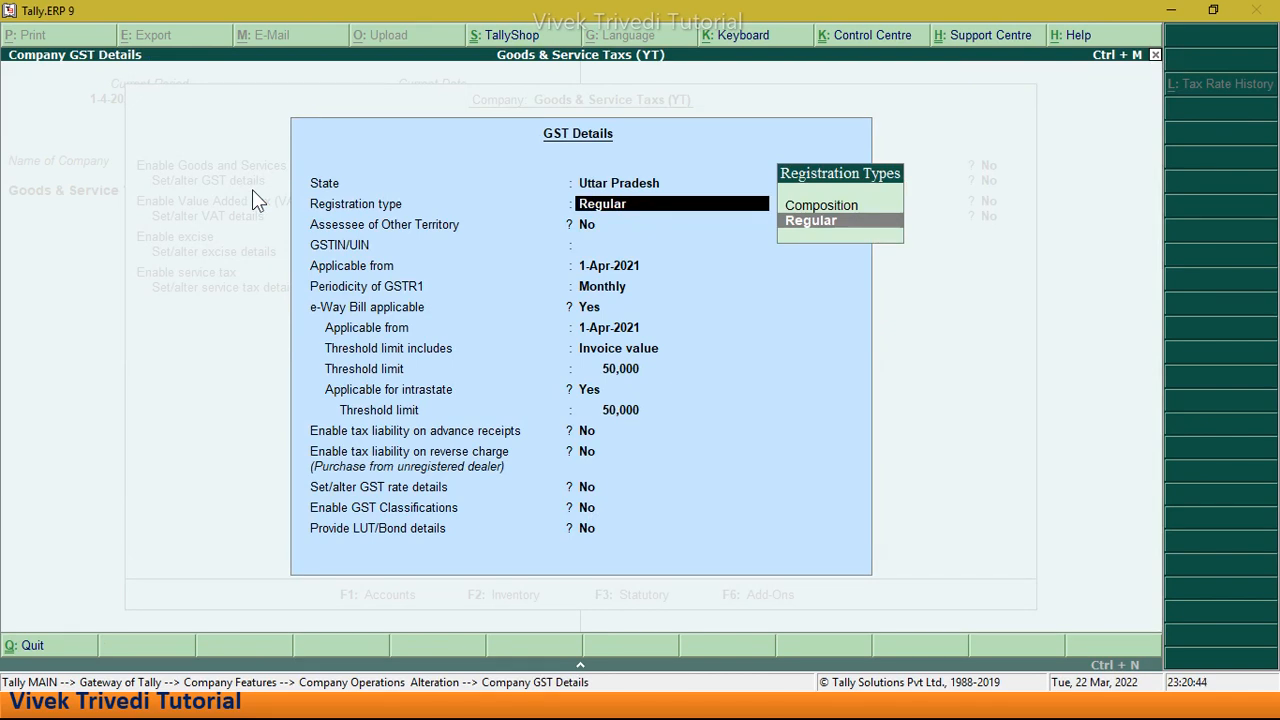
pyautogui.press('Return')
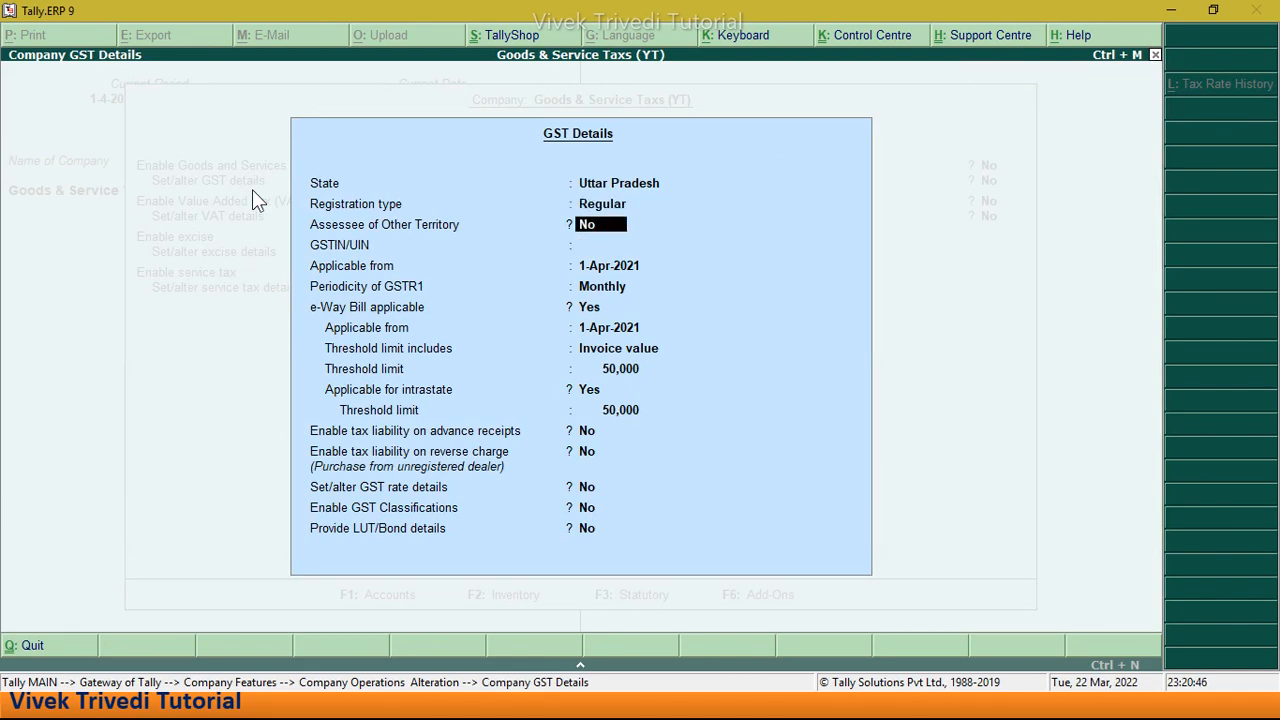
pyautogui.press('Return')
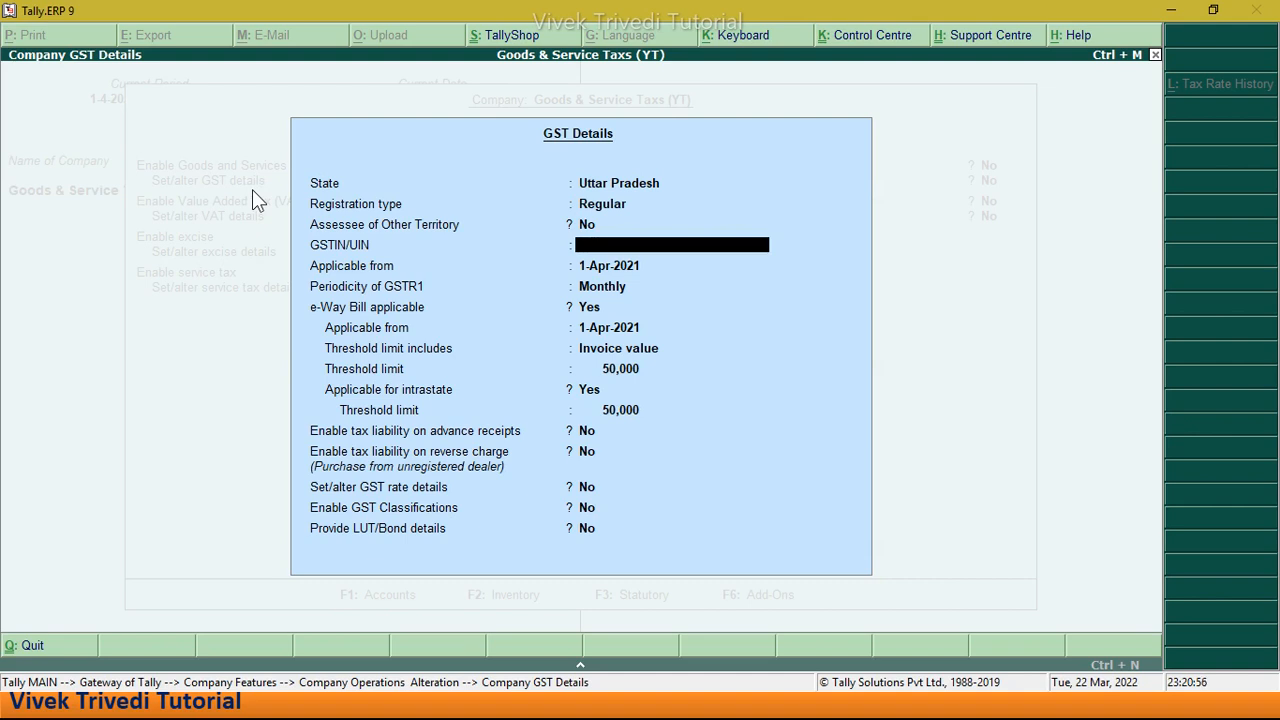
pyautogui.press('Return')
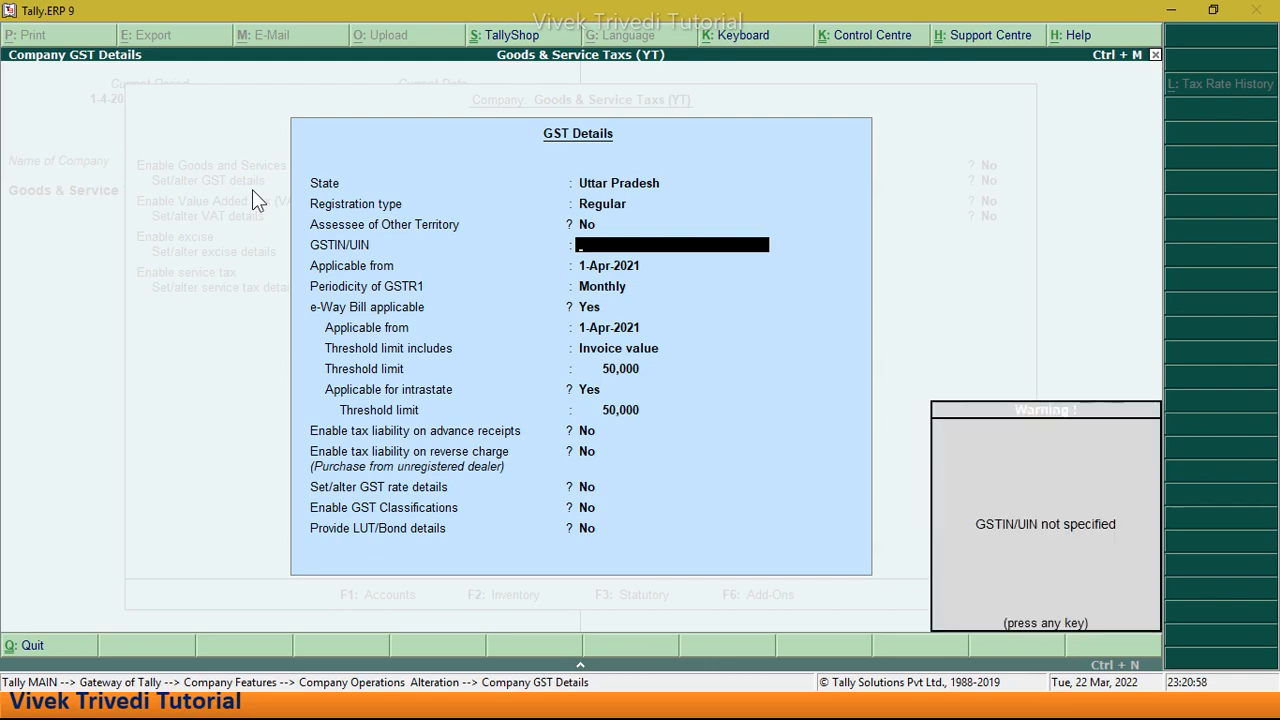
pyautogui.press('Return')
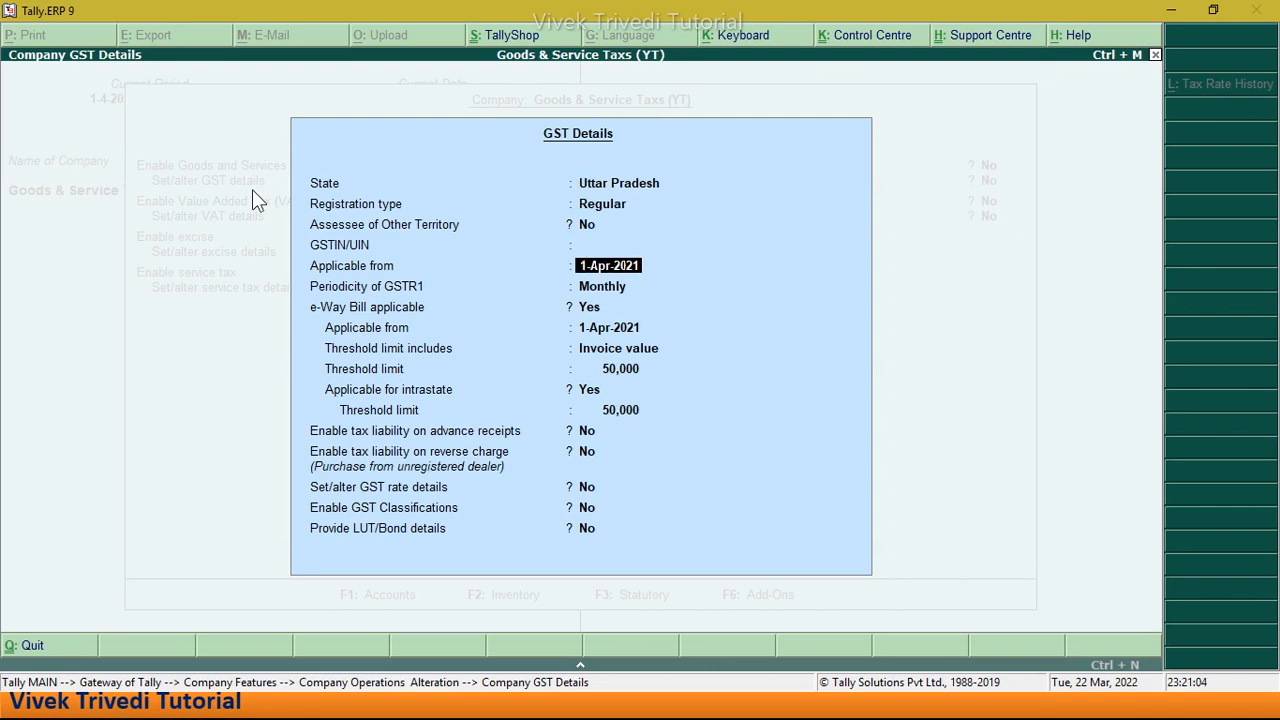
# Step: Keep 1-Apr-2021 as the GST applicable date and set the periodicity of GSTR1 to Quarterly
pyautogui.press('Return')
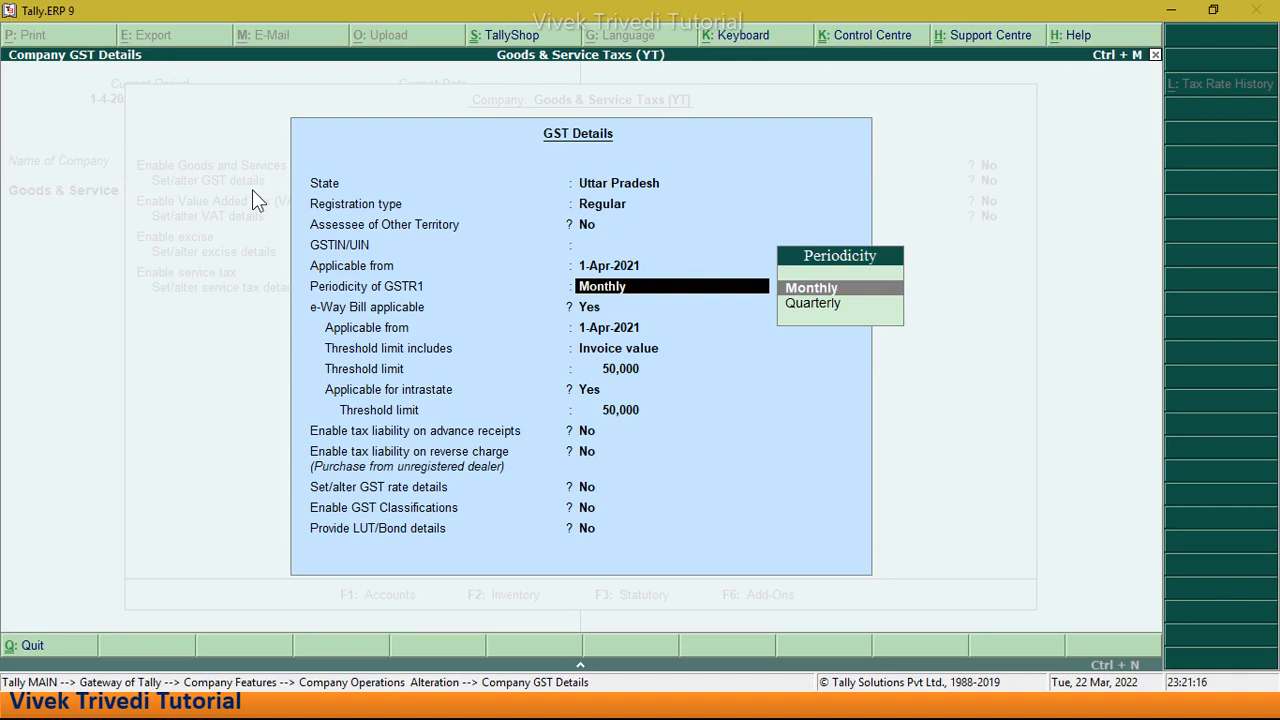
pyautogui.press('Down')
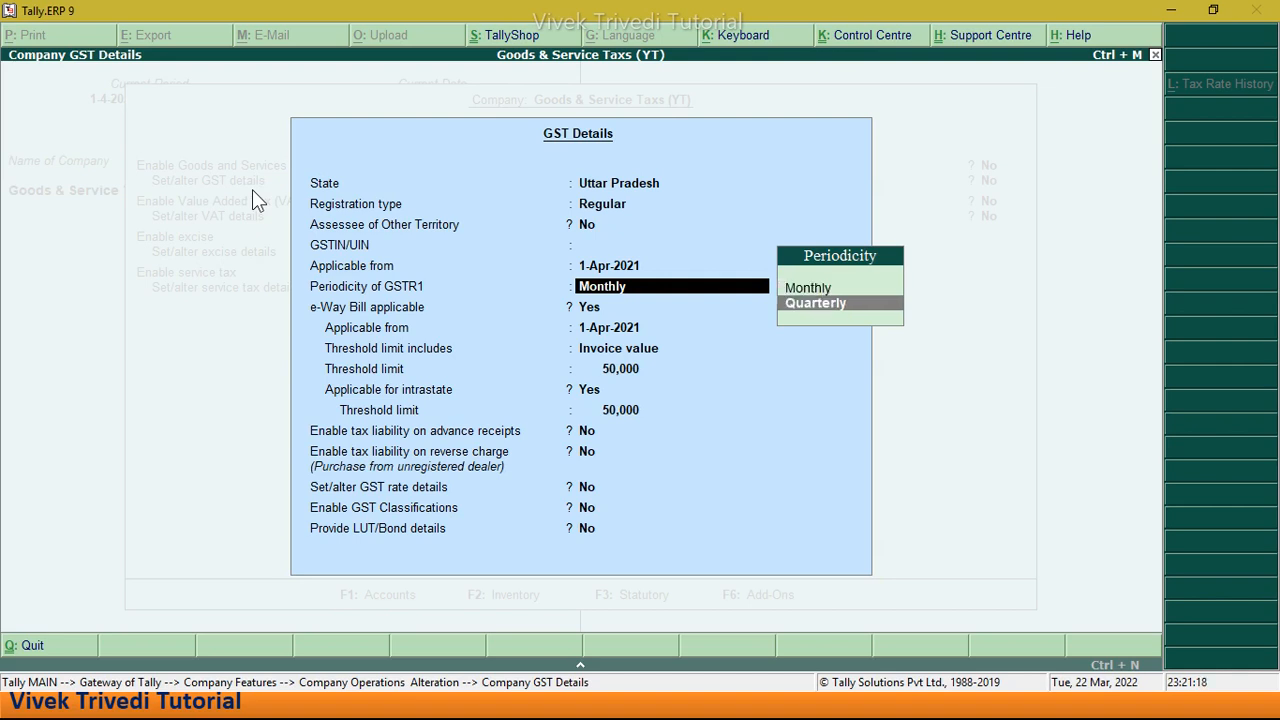
pyautogui.press('Return')
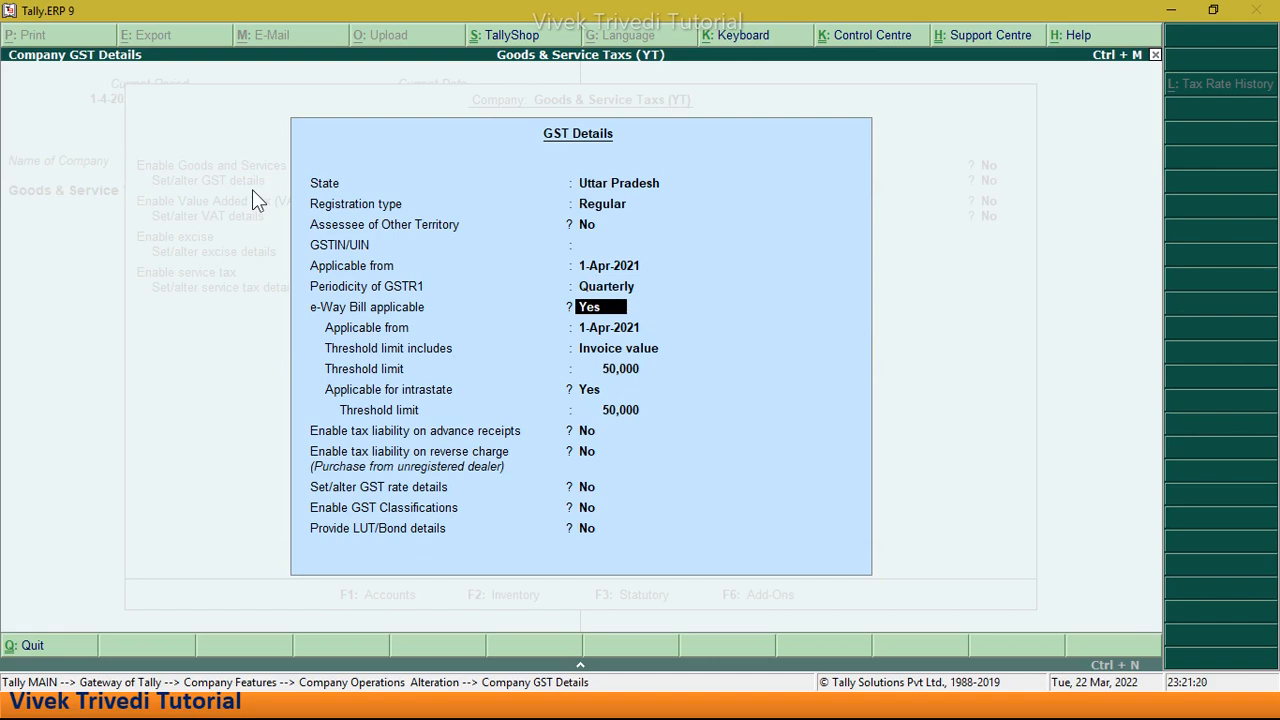
# Step: Keep the e-Way Bill applicable from 1-Apr-2021 and set its threshold limit to include Taxable goods value
pyautogui.press('Return')
pyautogui.press('Return')
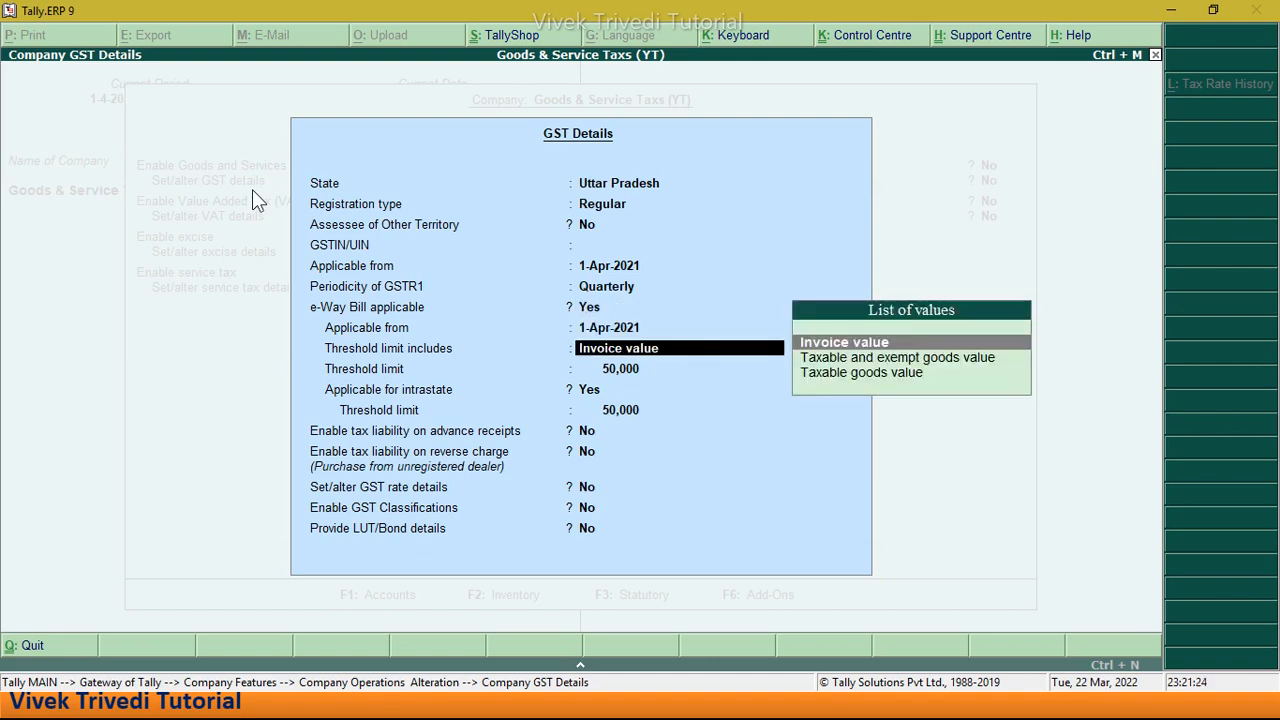
pyautogui.press('Down')
pyautogui.press('Down')
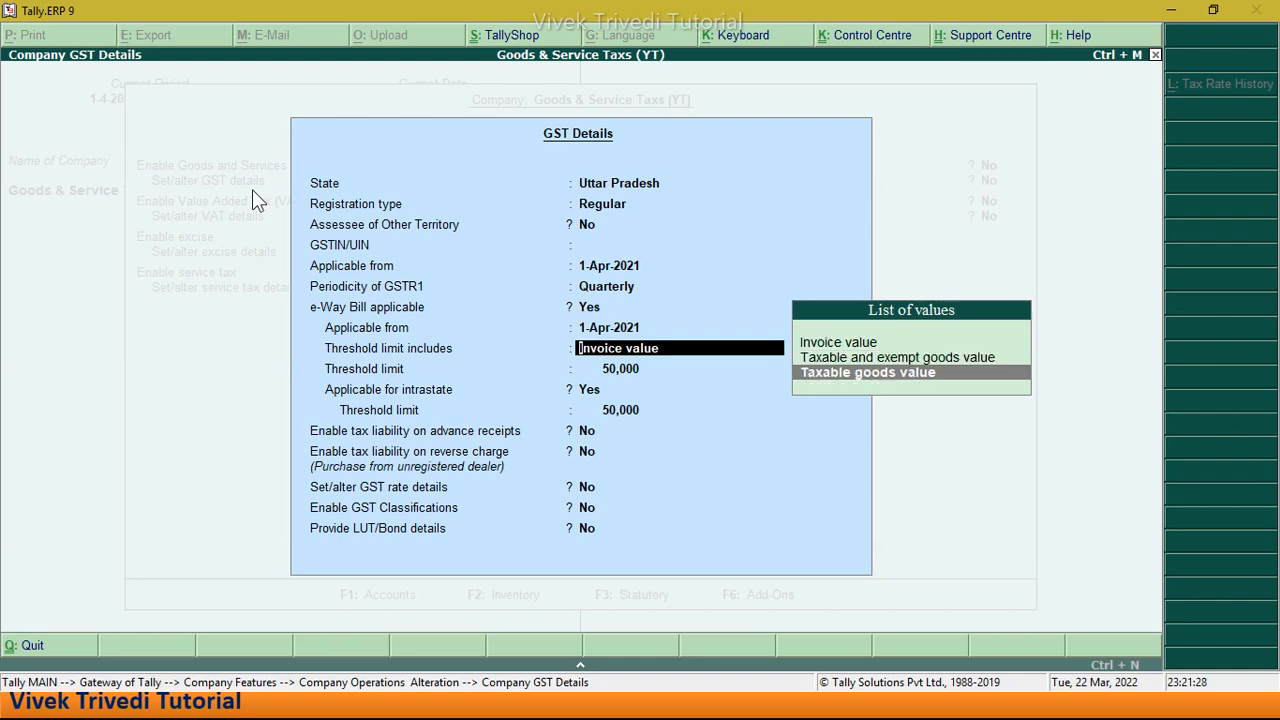
pyautogui.press('Down')
pyautogui.press('Down')
pyautogui.press('Down')
pyautogui.press('Return')
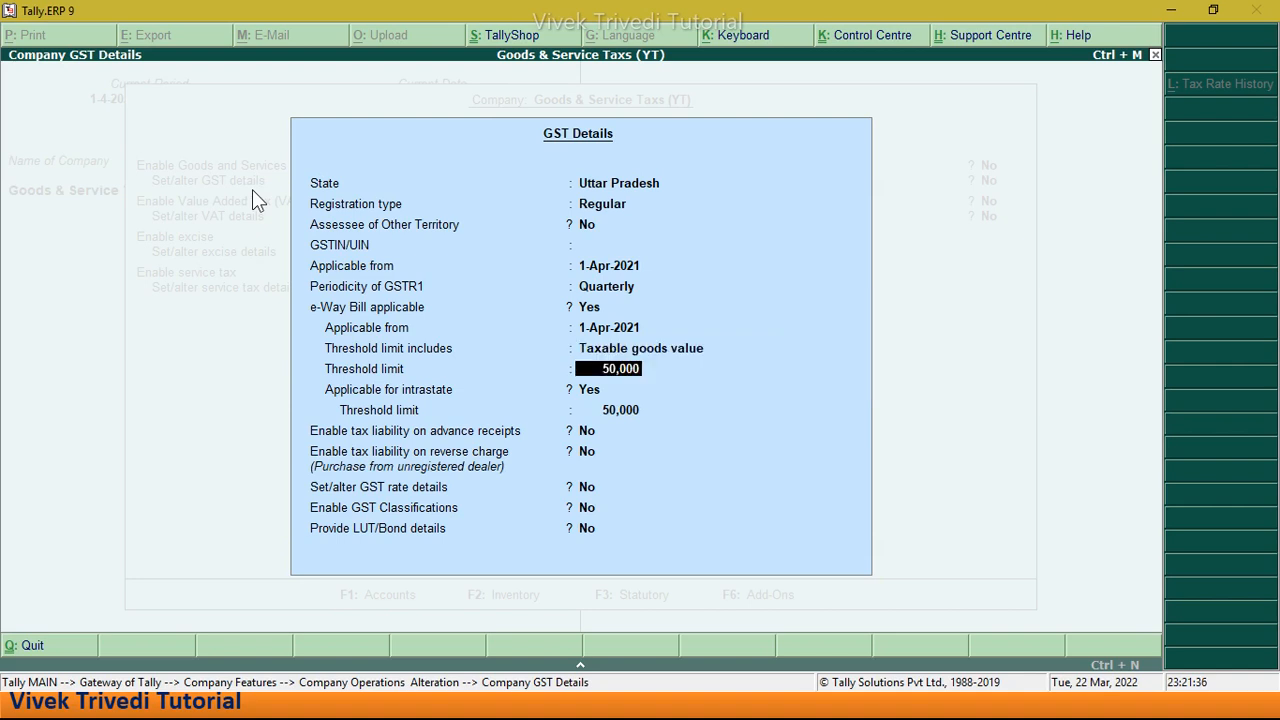
# Step: Keep both e-Way Bill threshold limits at 50,000 with intrastate applicability, and leave tax liability on advance receipts and reverse charge off
pyautogui.press('Return')
pyautogui.press('Return')
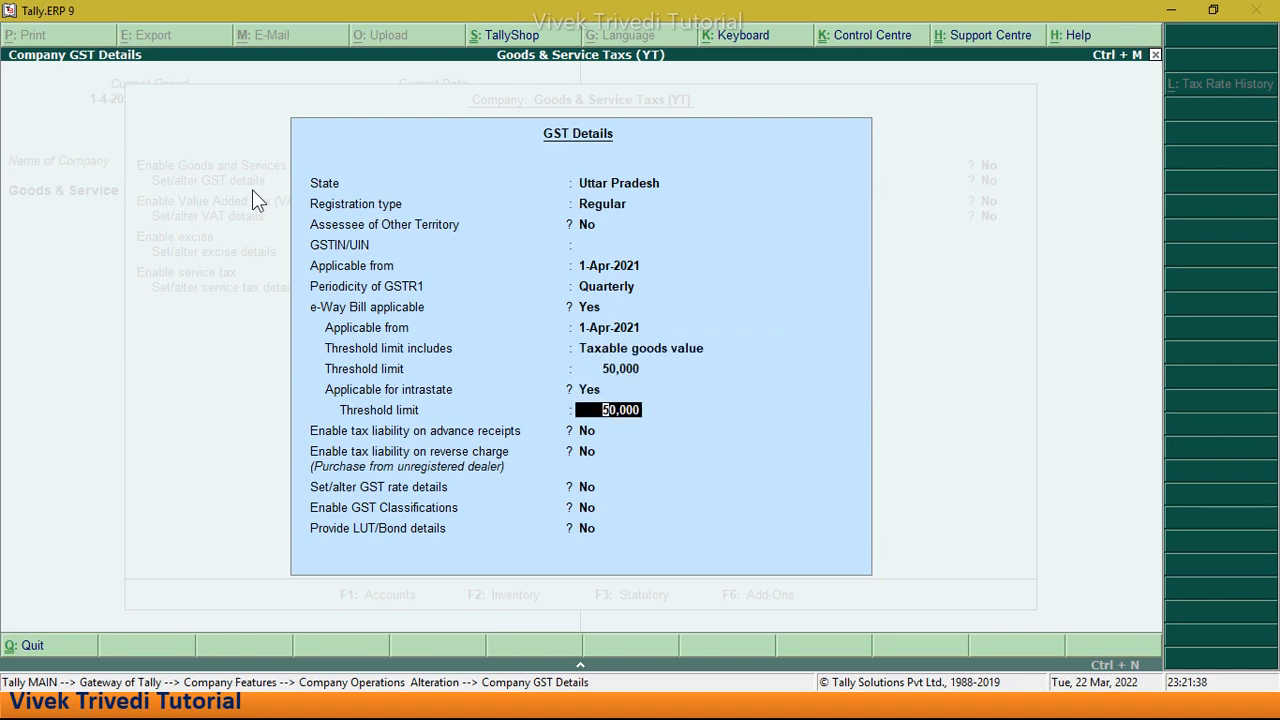
pyautogui.press('Return')
pyautogui.press('Return')
pyautogui.press('Return')
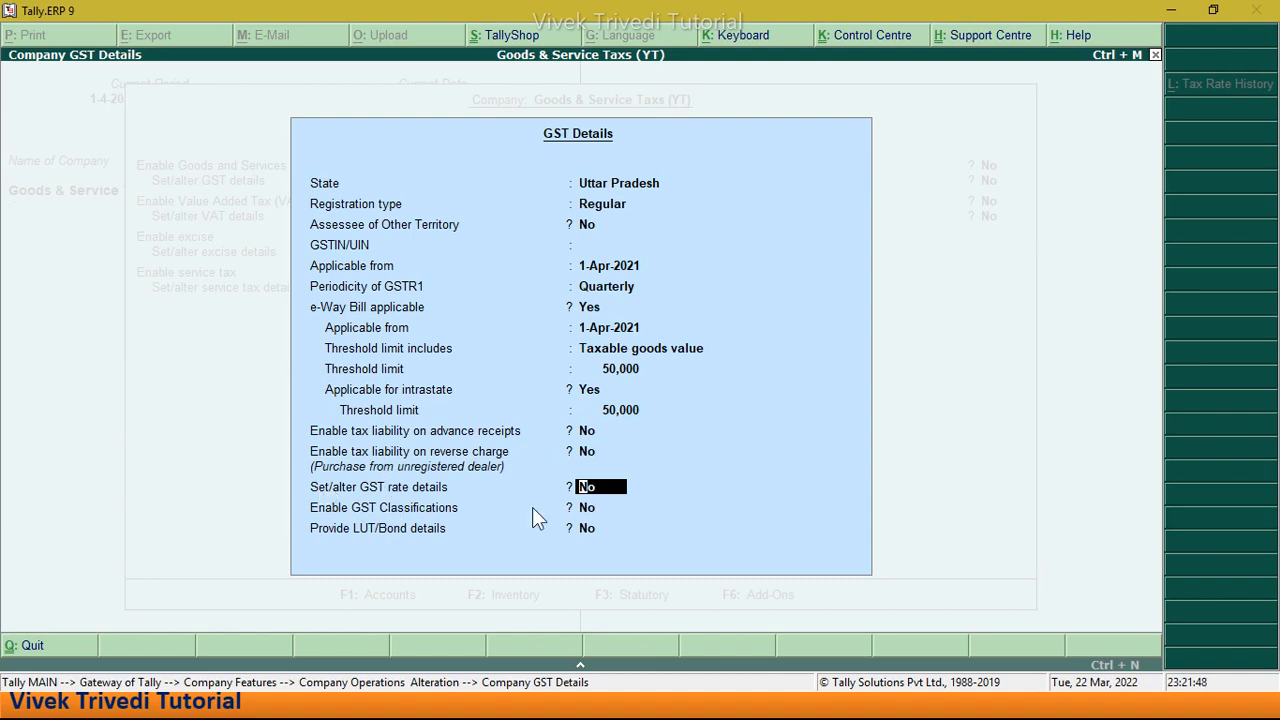
# Step: Turn on GST rate details and set the company's taxability to Taxable, leaving the description and HSN/SAC blank
pyautogui.write('y')
pyautogui.press('Return')
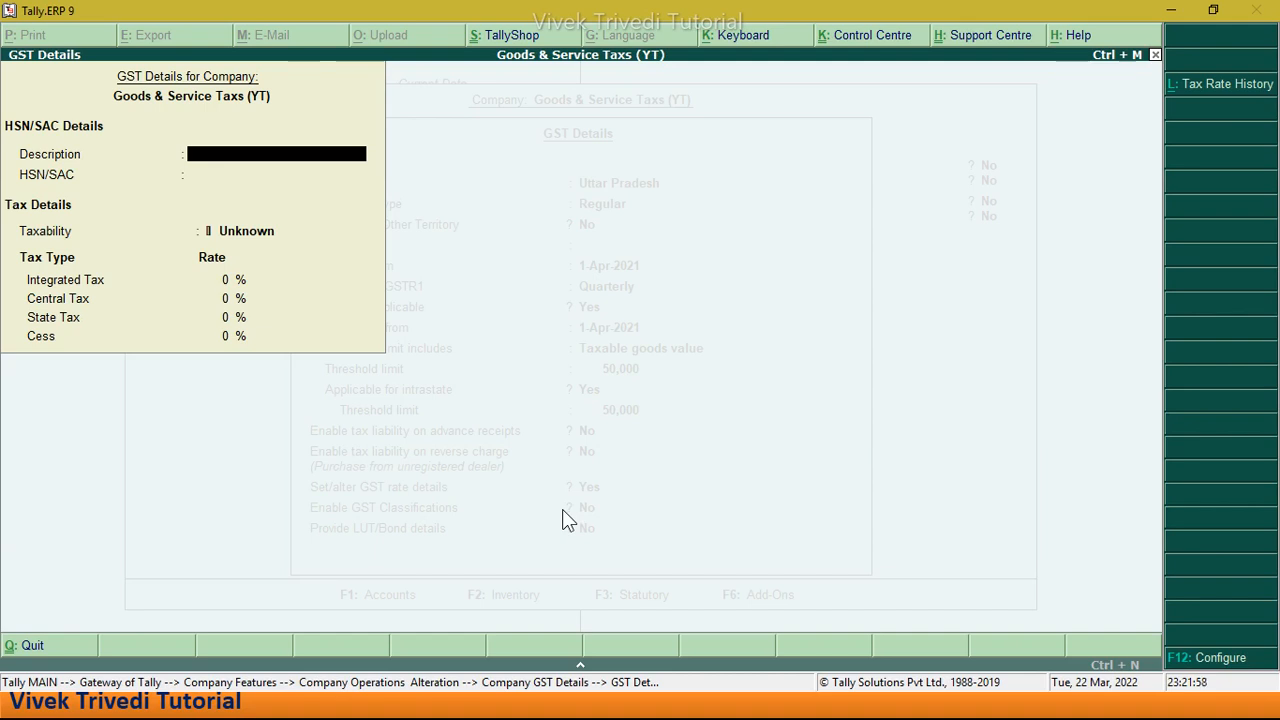
pyautogui.press('Return')
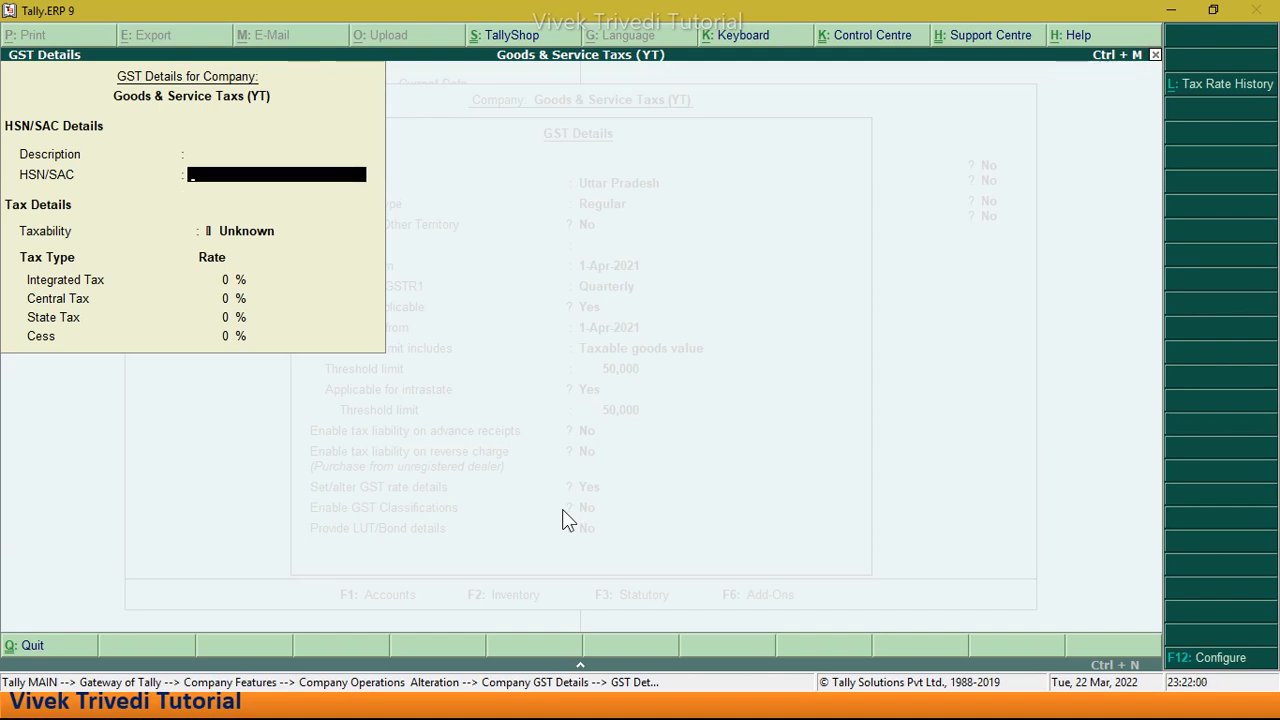
pyautogui.press('Return')
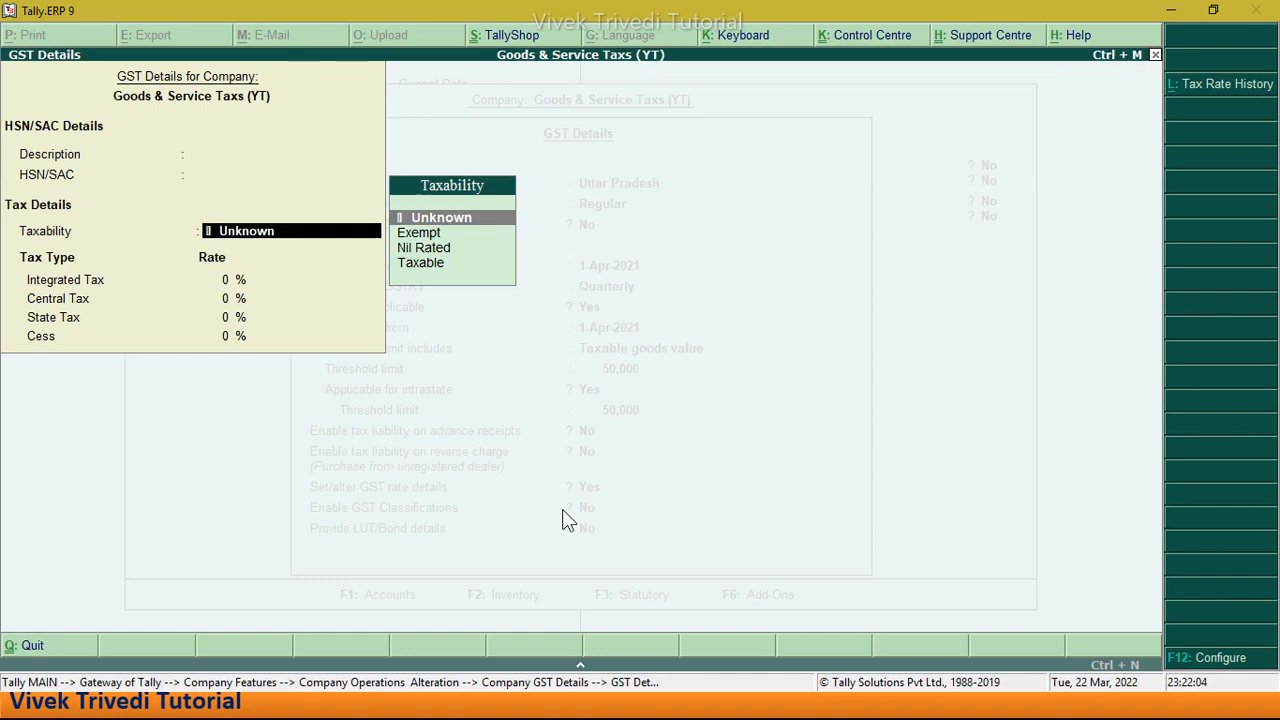
pyautogui.press('Down')
pyautogui.press('Down')
pyautogui.press('Down')
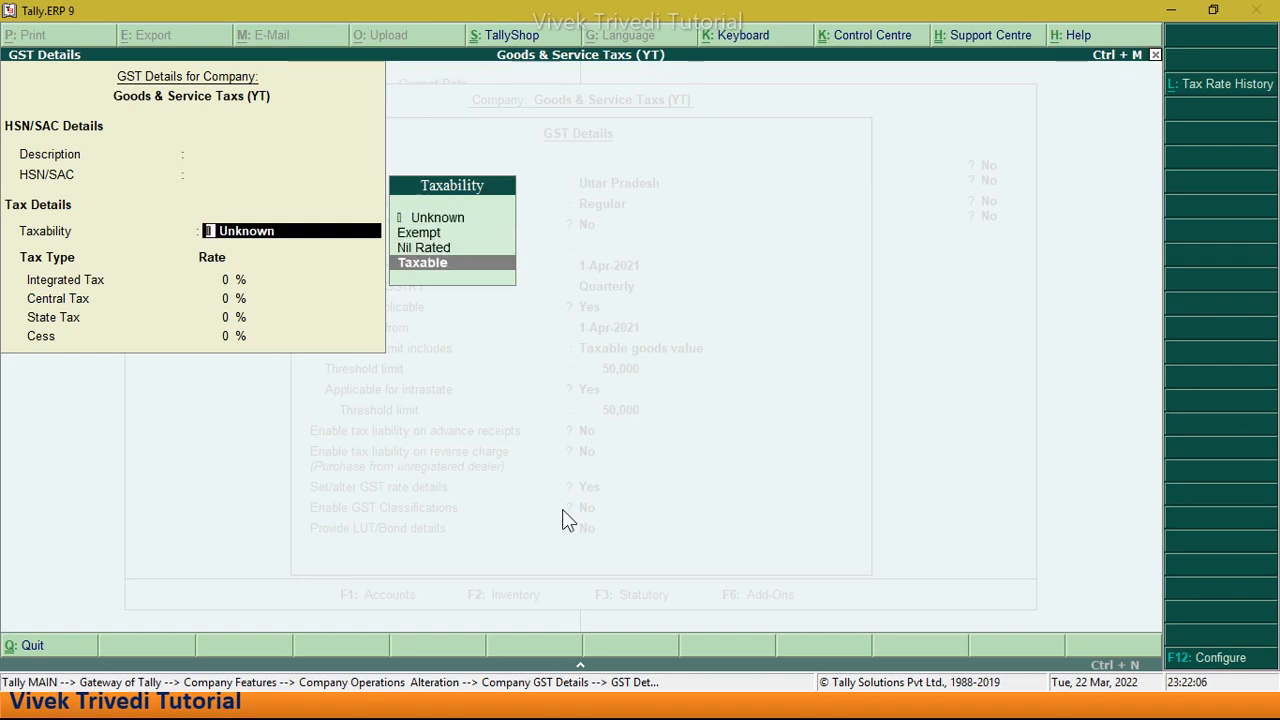
pyautogui.press('Return')
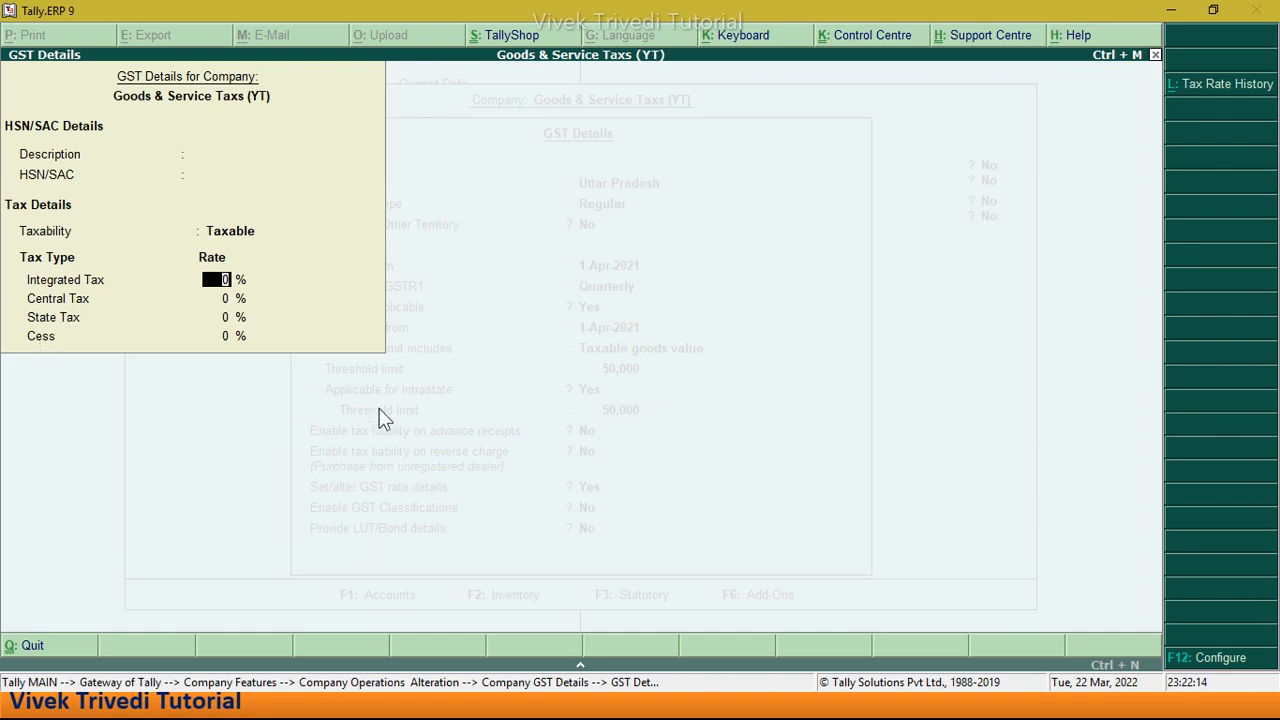
# Step: Set the integrated tax rate to 18%, keeping central and state tax at 9% each and cess at 0%
pyautogui.write('18')
pyautogui.press('Return')
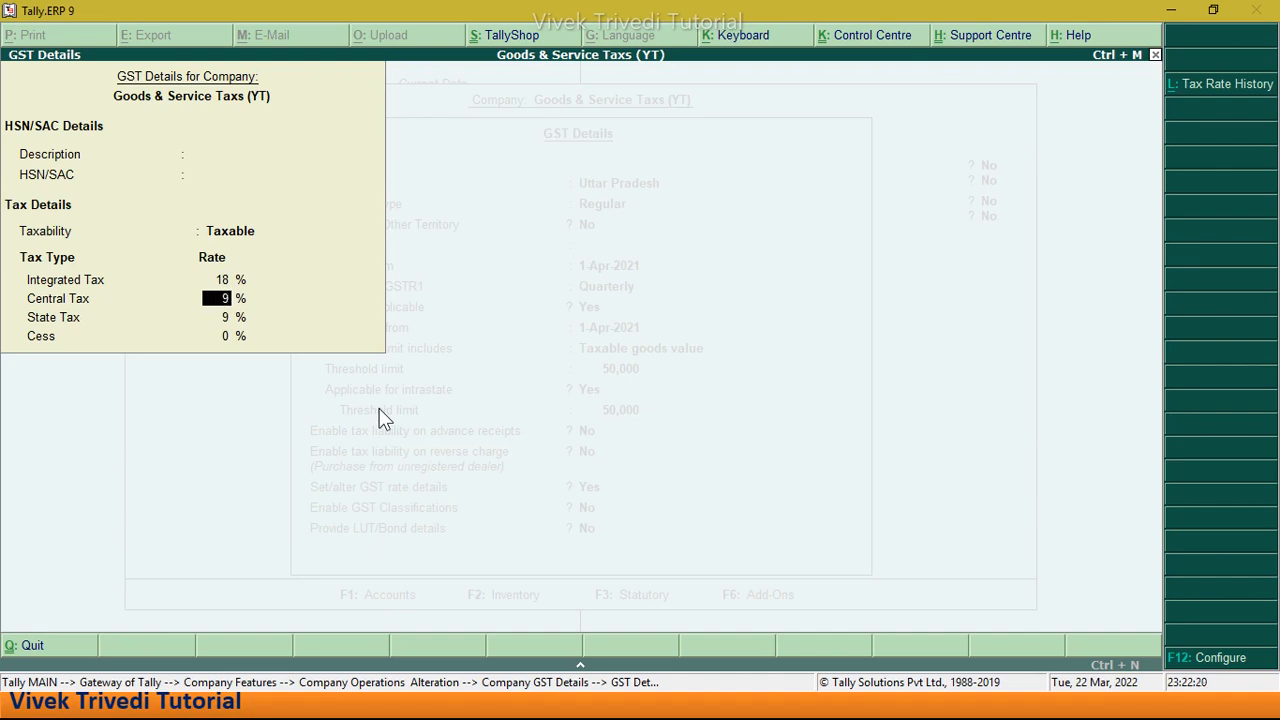
pyautogui.press('Return')
pyautogui.press('Return')
pyautogui.press('Return')
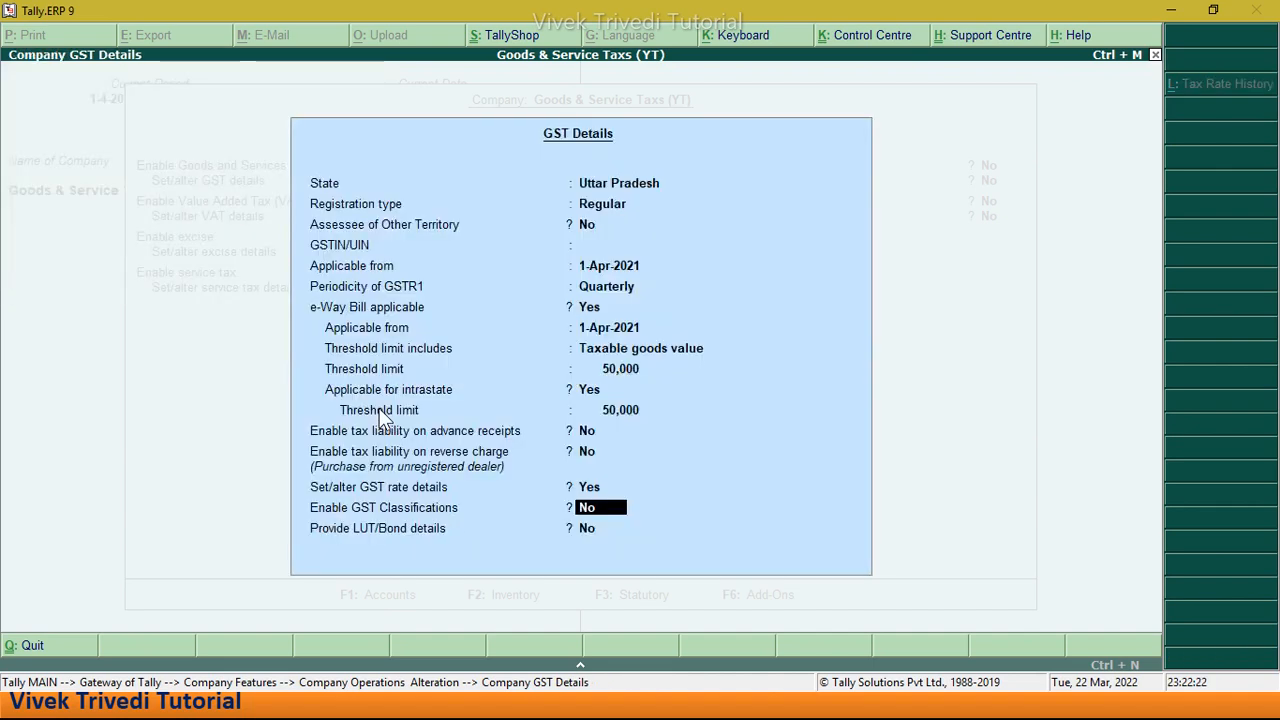
# Step: Leave GST classifications and LUT/Bond details off and accept the company GST details
pyautogui.press('Return')
pyautogui.press('Return')
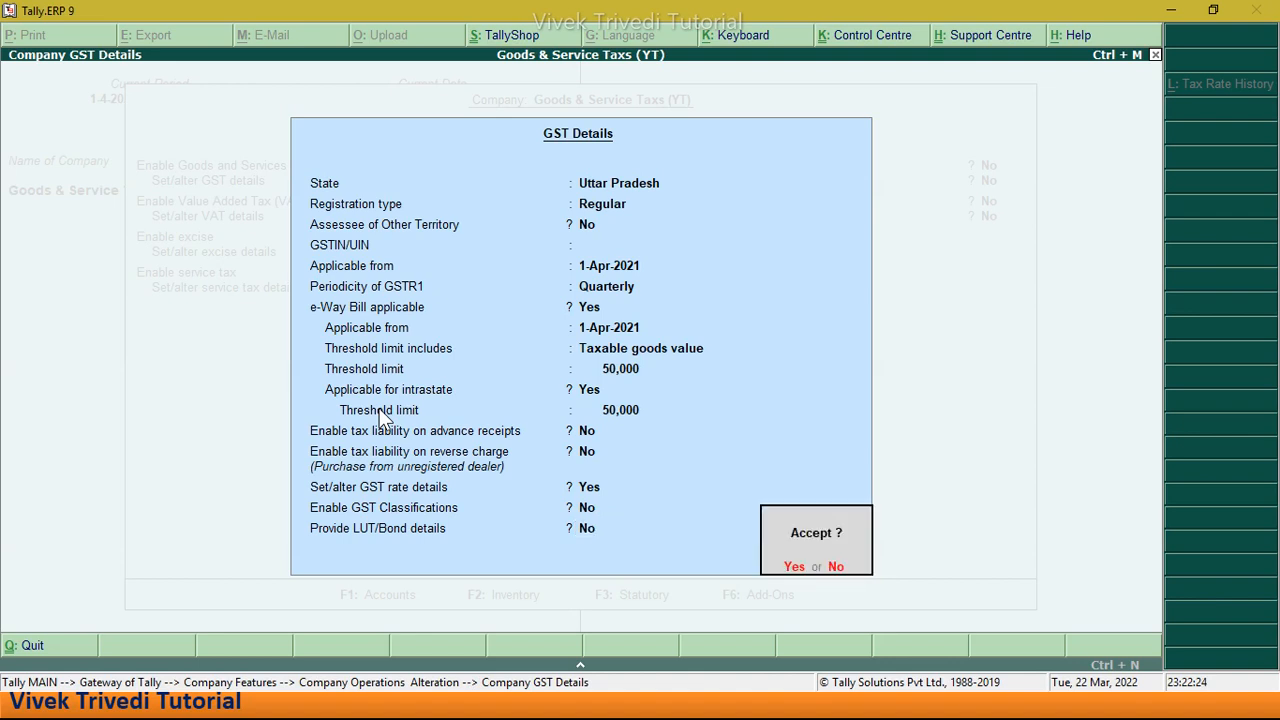
pyautogui.press('Return')
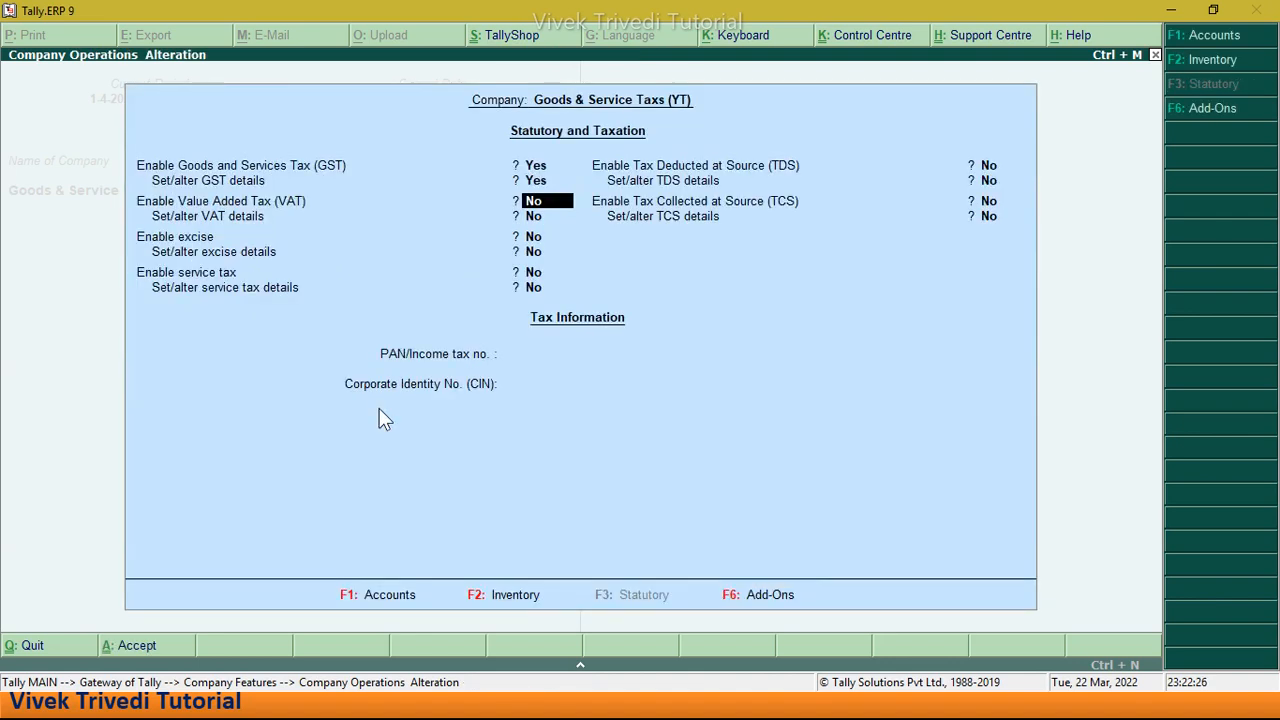
# Step: Leave the remaining statutory taxes off and the tax information blank, accept the company features, and return to the Gateway of Tally
pyautogui.press('Return')
pyautogui.press('Return')
pyautogui.press('Return')
pyautogui.press('Return')
pyautogui.press('Return')
pyautogui.press('Return')
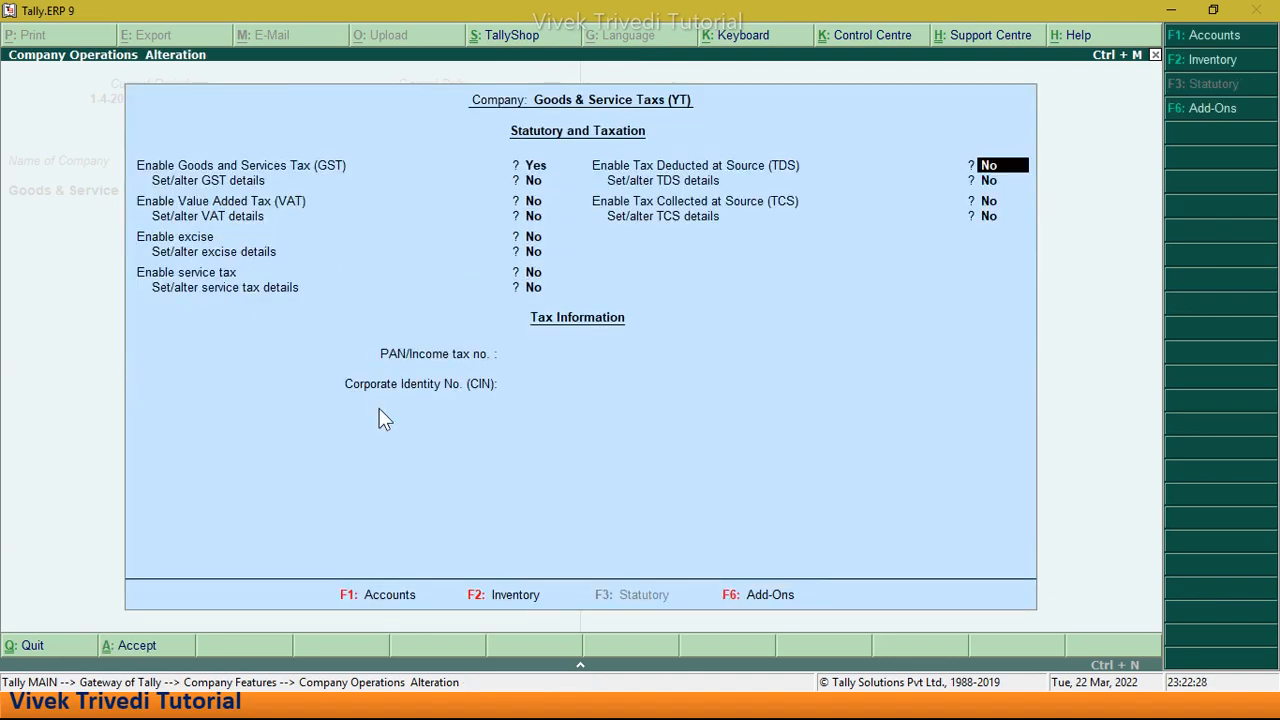
pyautogui.press('Return')
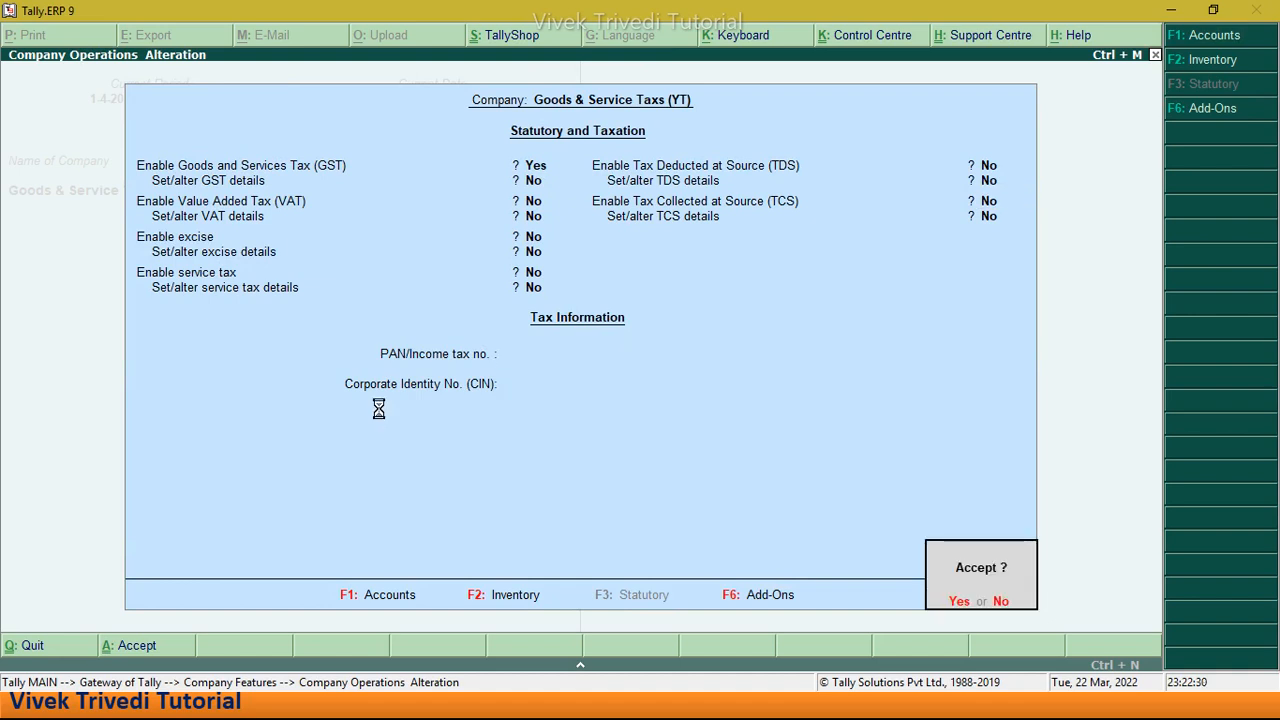
pyautogui.press('Return')
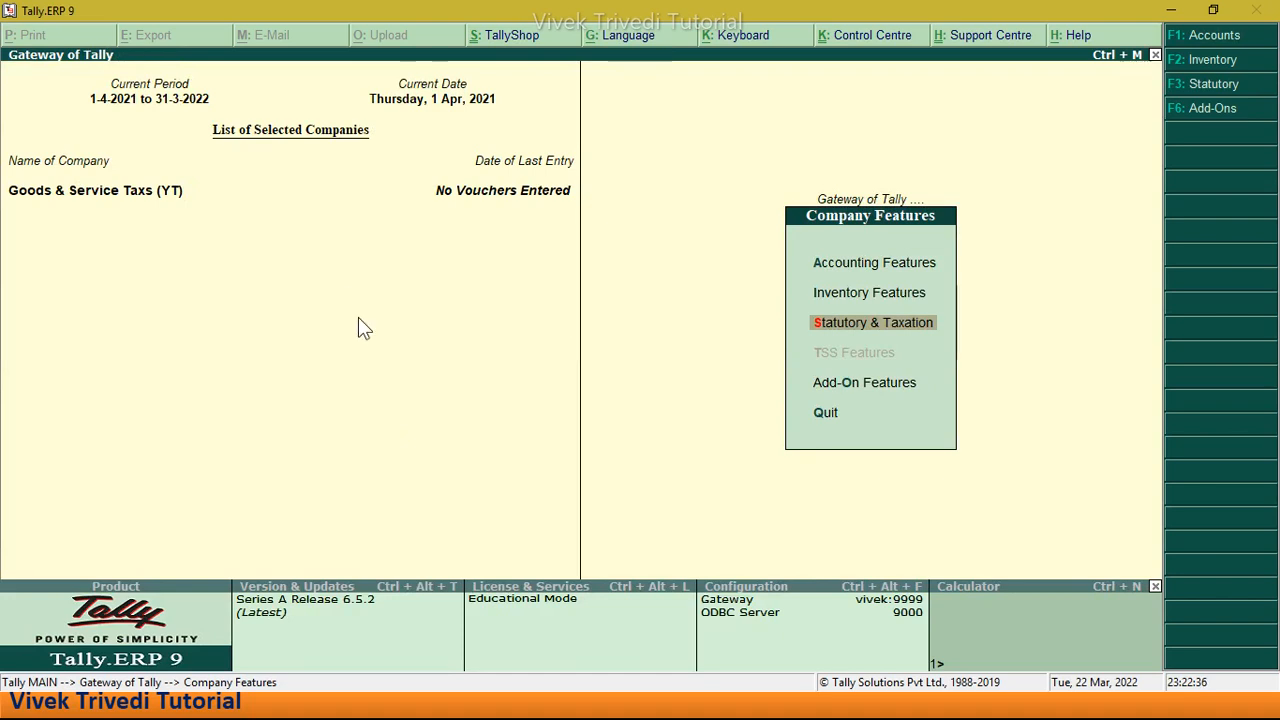
pyautogui.press('Escape')
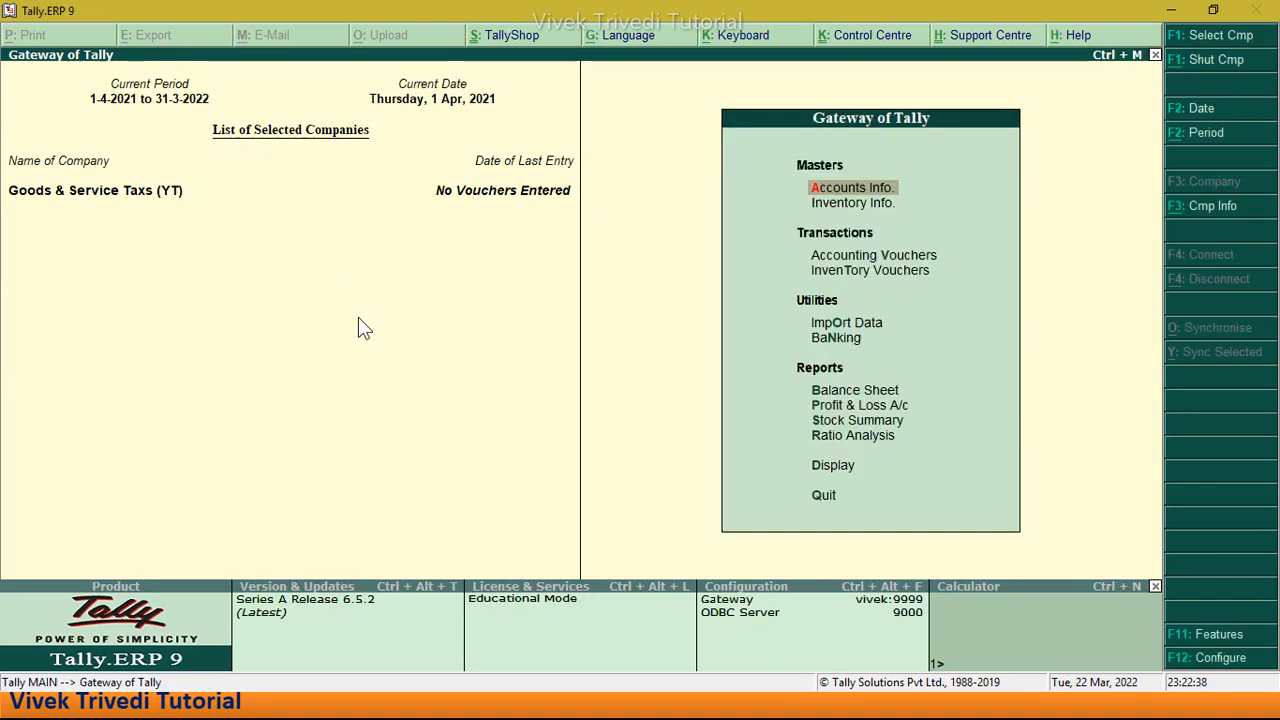
# Step: Start a new single ledger named CGST without an alias and place it under Duties & Taxes
pyautogui.press('Return')
pyautogui.press('Down')
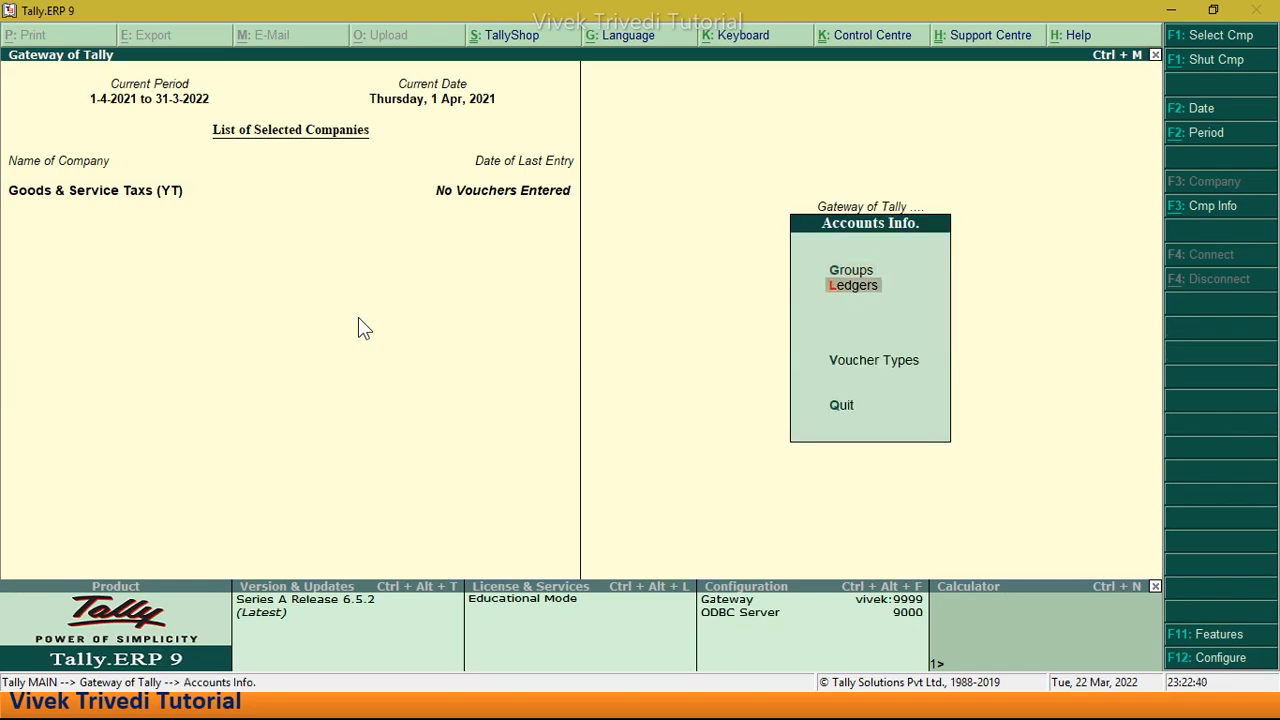
pyautogui.press('Return')
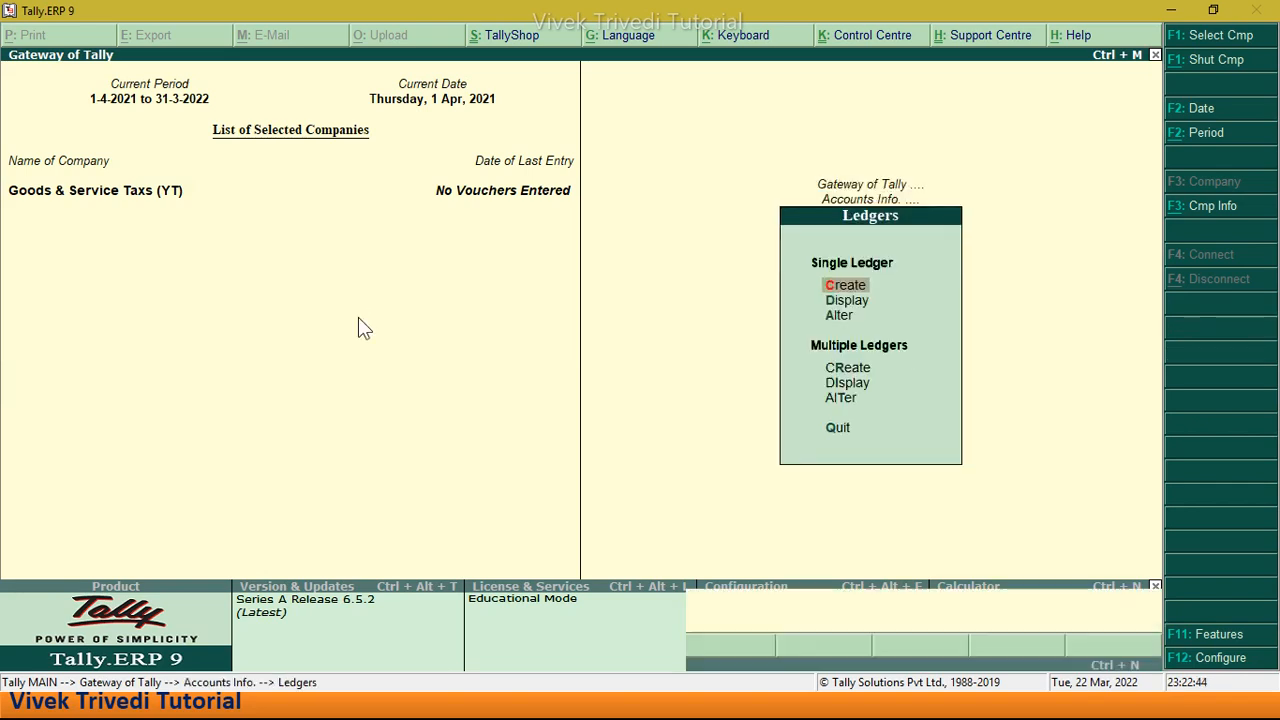
pyautogui.write('CGST')
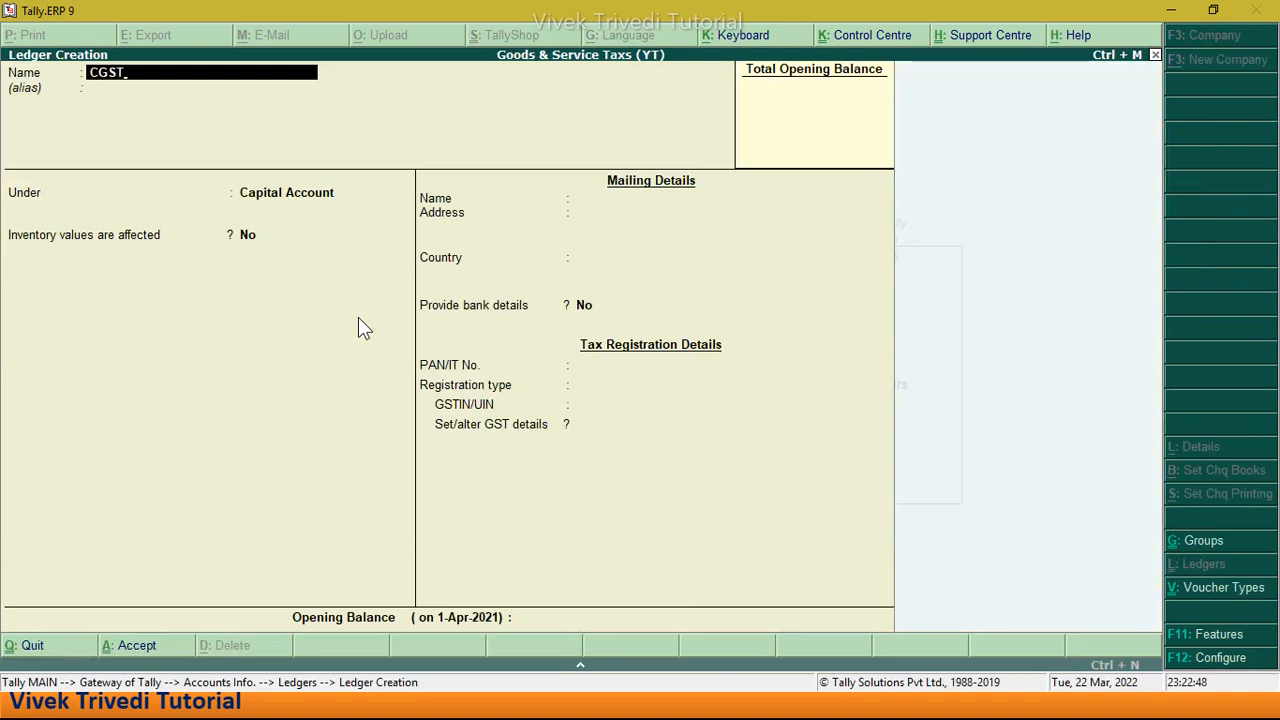
pyautogui.press('Return')
pyautogui.press('Return')
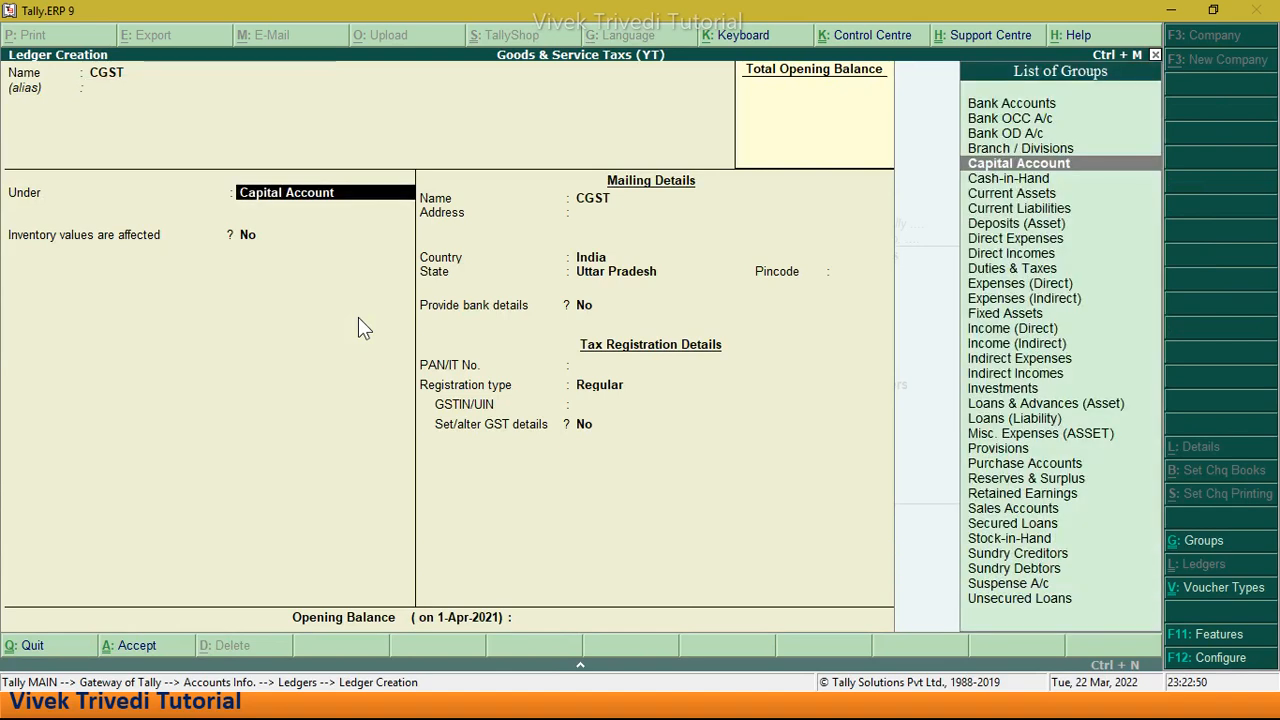
pyautogui.write('Du')
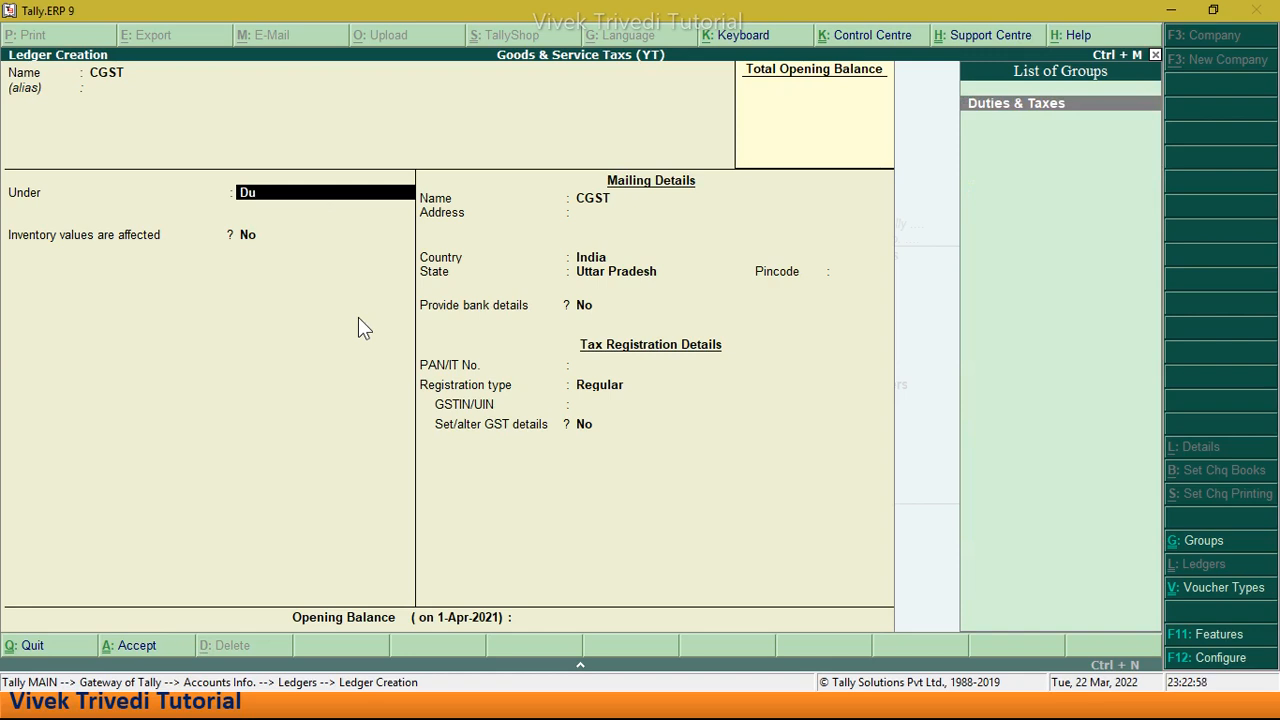
pyautogui.press('Return')
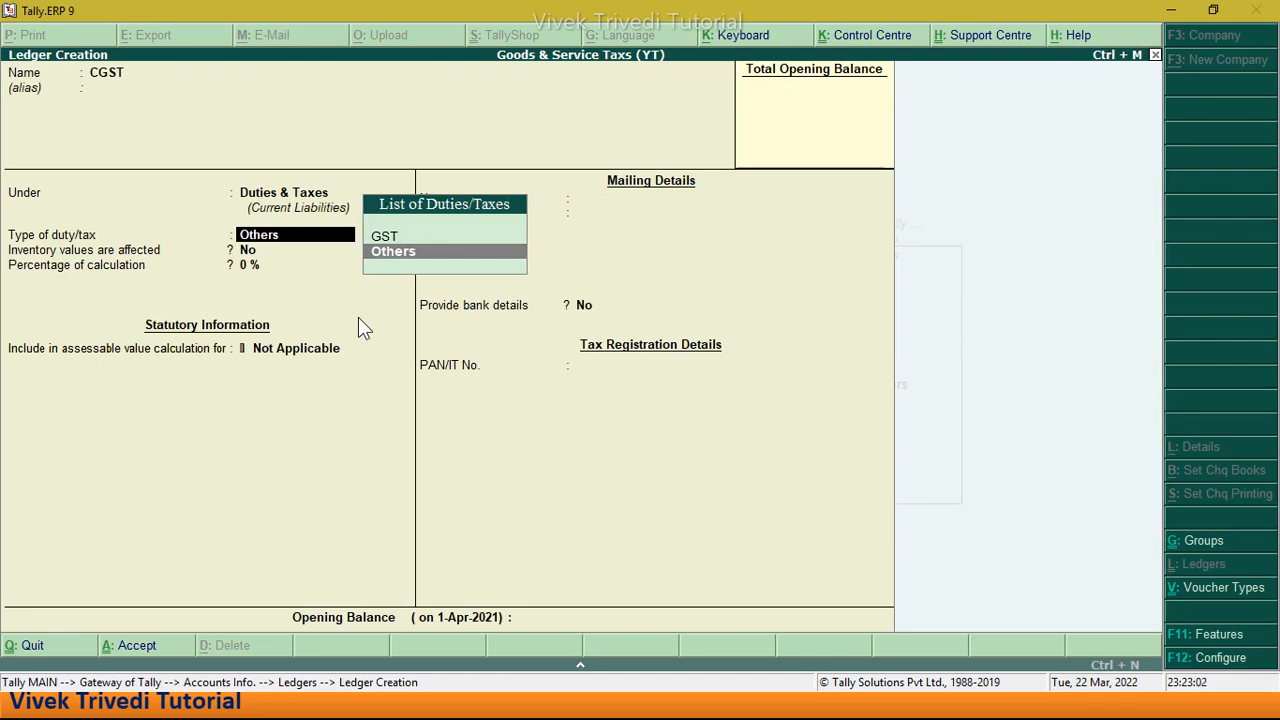
# Step: Set the CGST ledger's duty type to GST and tax type to Central Tax, keep the remaining defaults and accept it
pyautogui.press('Up')
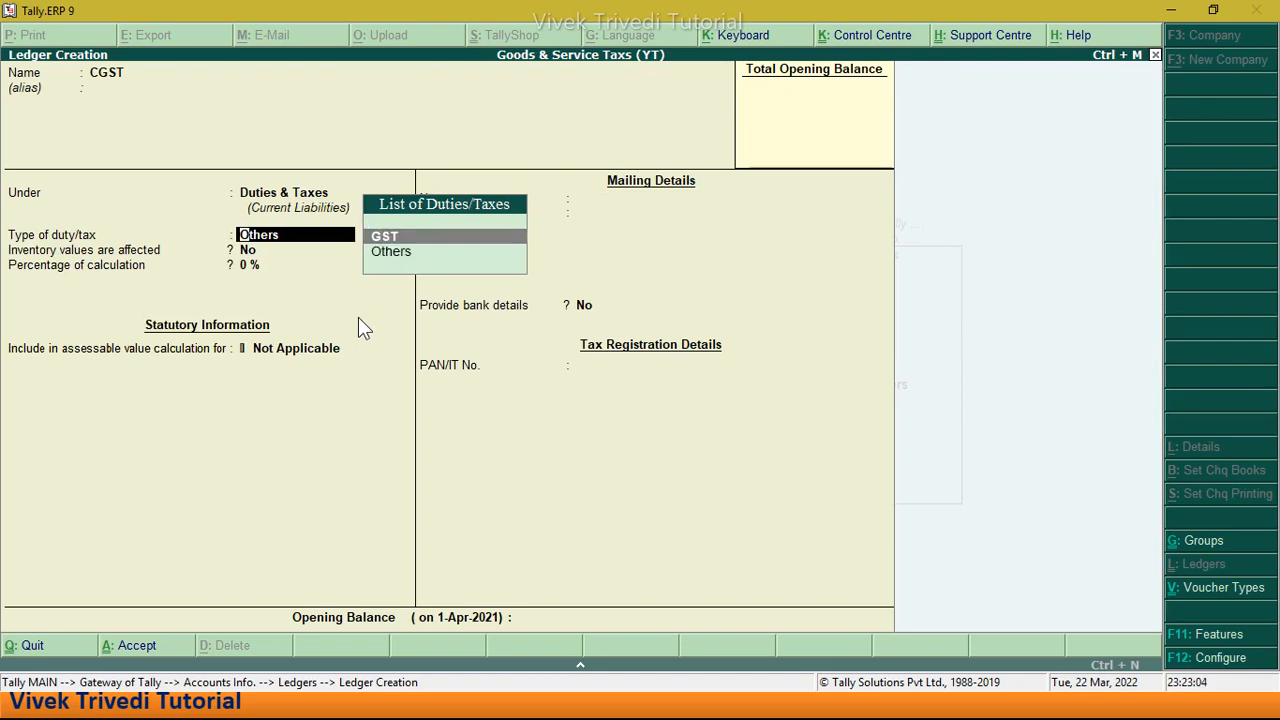
pyautogui.press('Return')
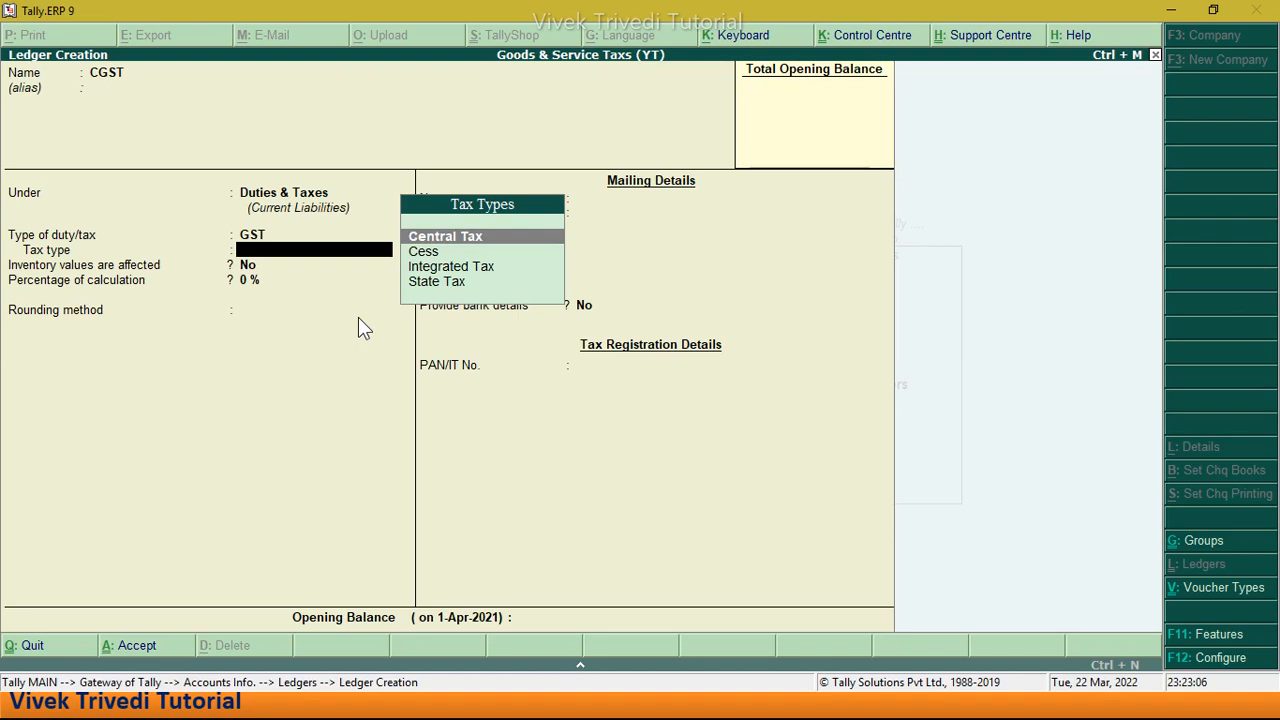
pyautogui.press('Down')
pyautogui.press('Up')
pyautogui.press('Return')
pyautogui.press('Return')
pyautogui.press('Return')
pyautogui.press('Return')
pyautogui.press('Return')
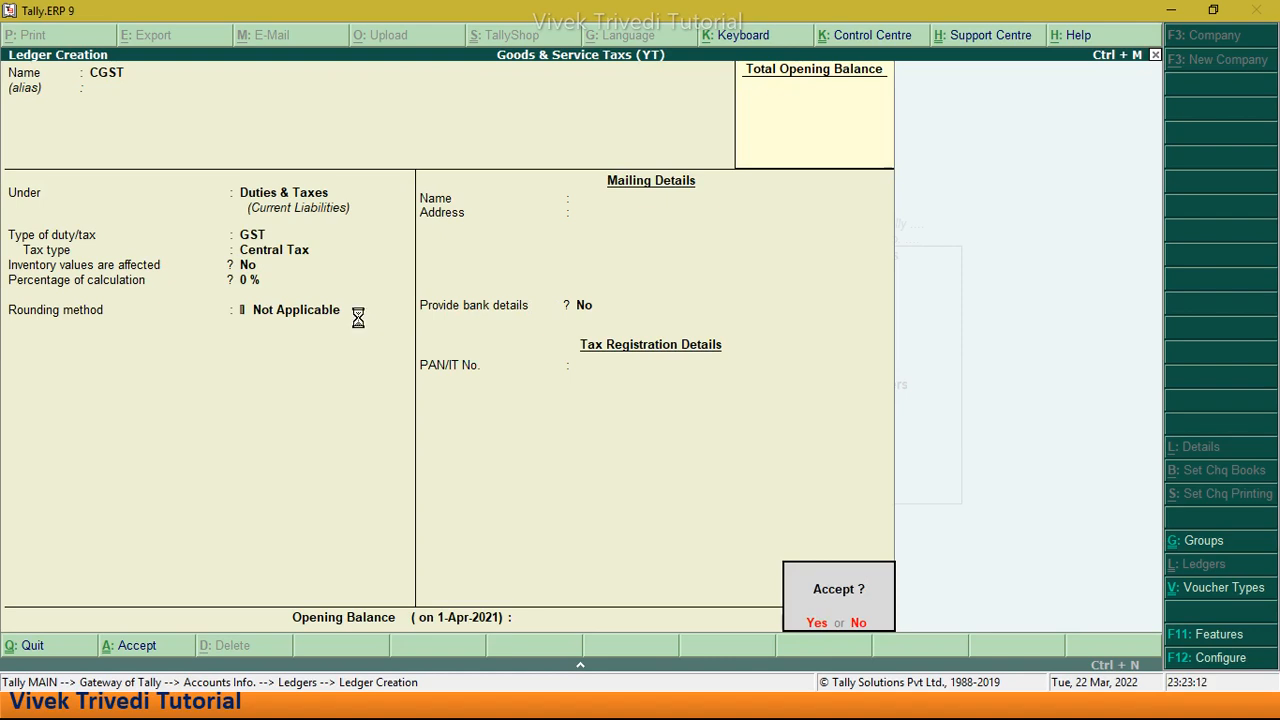
pyautogui.press('Return')
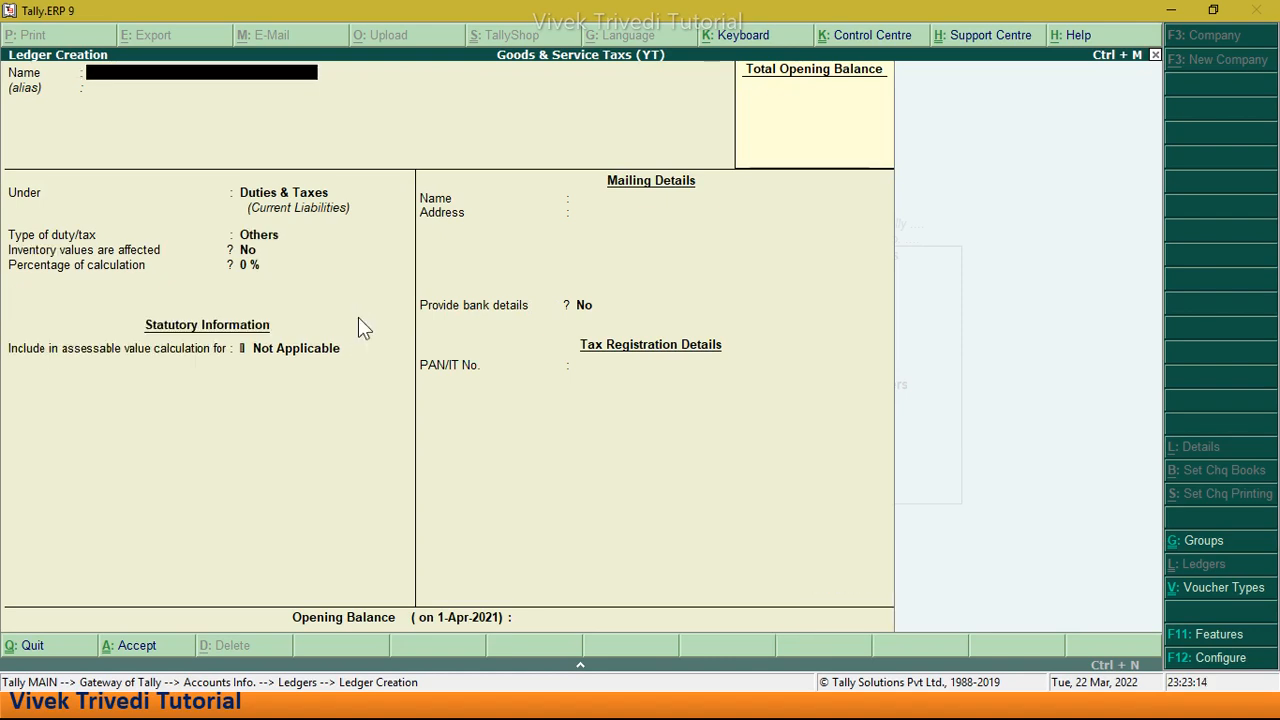
# Step: Name the next ledger SGST, keep it under Duties & Taxes and set its type of duty to GST
pyautogui.write('SGST')
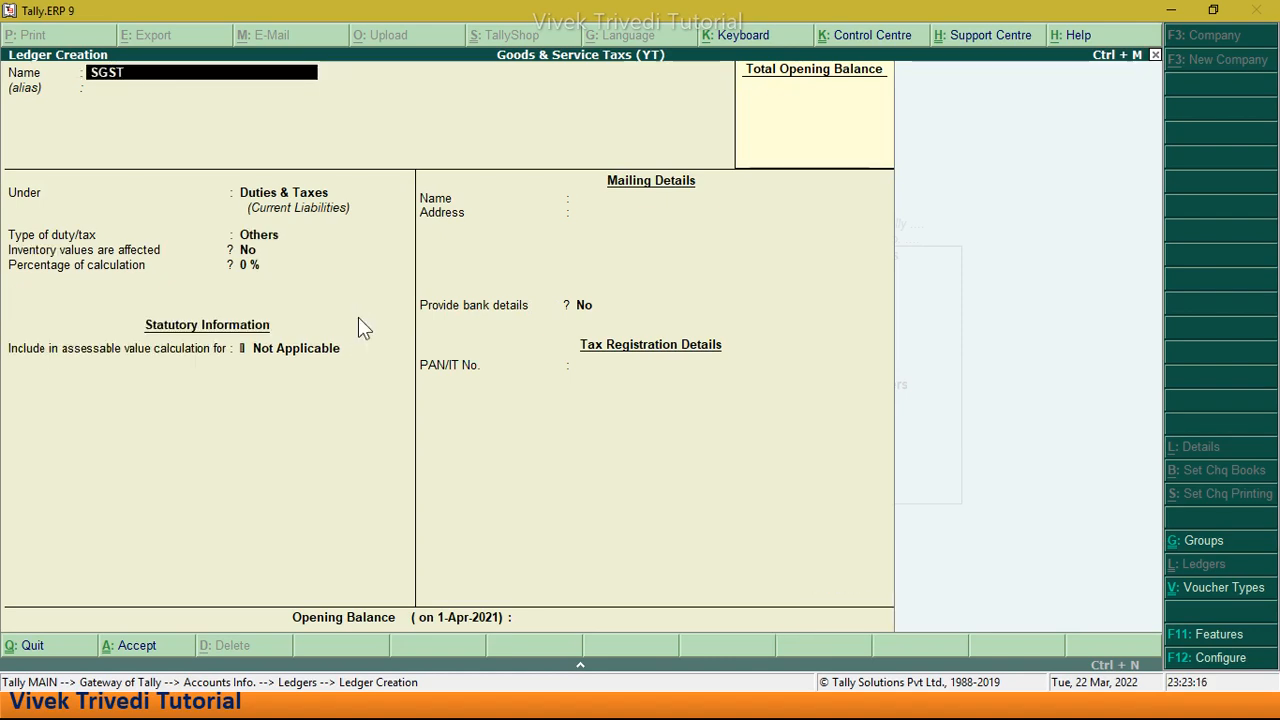
pyautogui.press('Return')
pyautogui.press('Return')
pyautogui.press('Return')
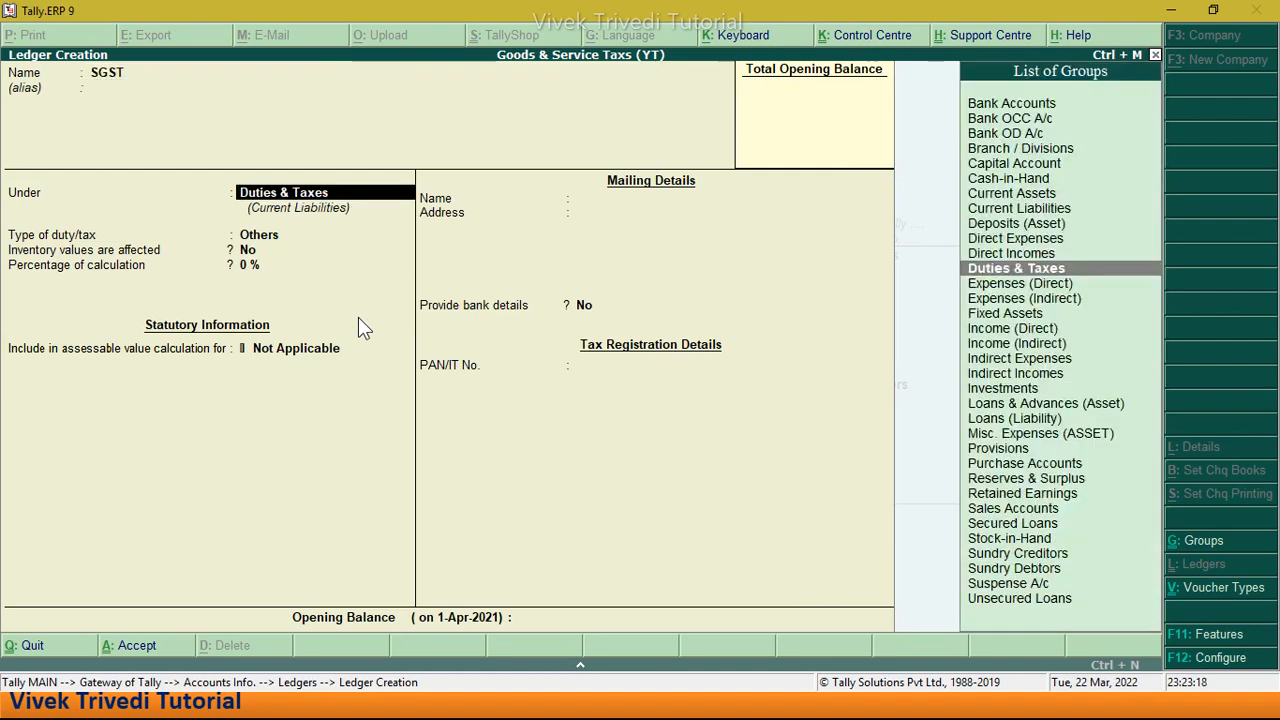
pyautogui.press('Up')
pyautogui.press('Return')
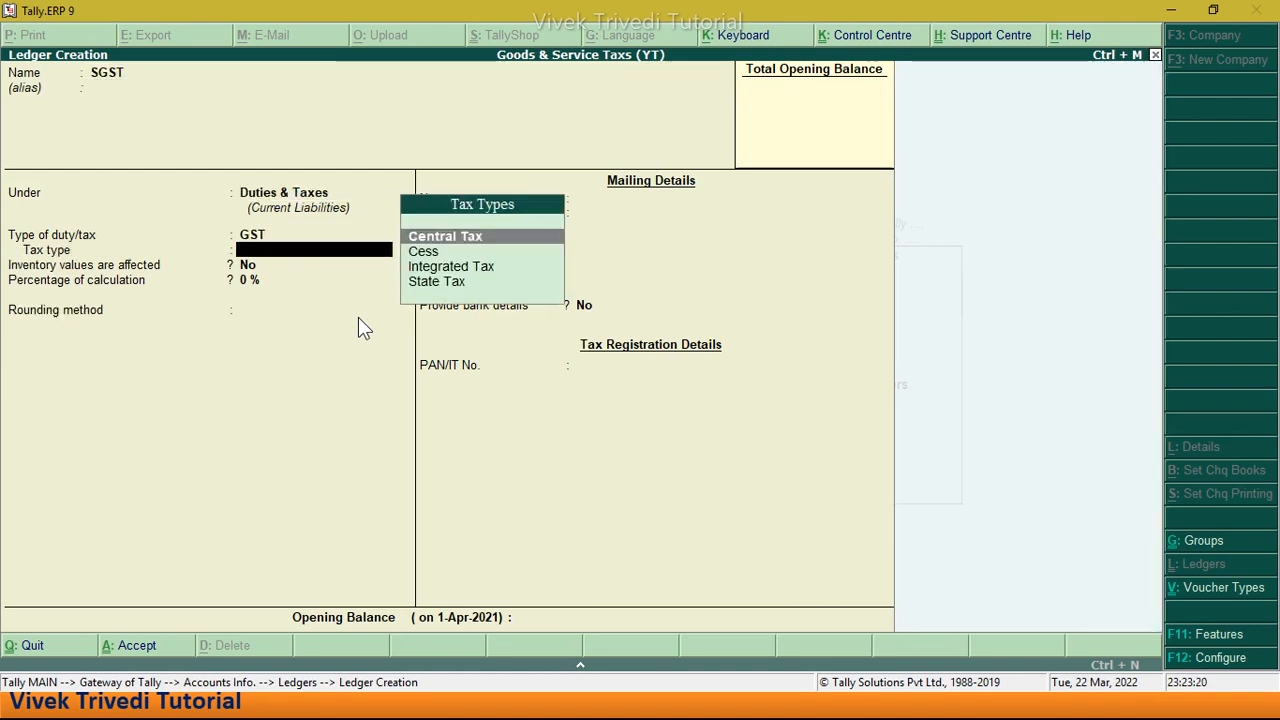
# Step: Set the SGST ledger's tax type to State Tax, leave the calculation percentage and rounding at their defaults, and accept it
pyautogui.press('Down')
pyautogui.press('Down')
pyautogui.press('Down')
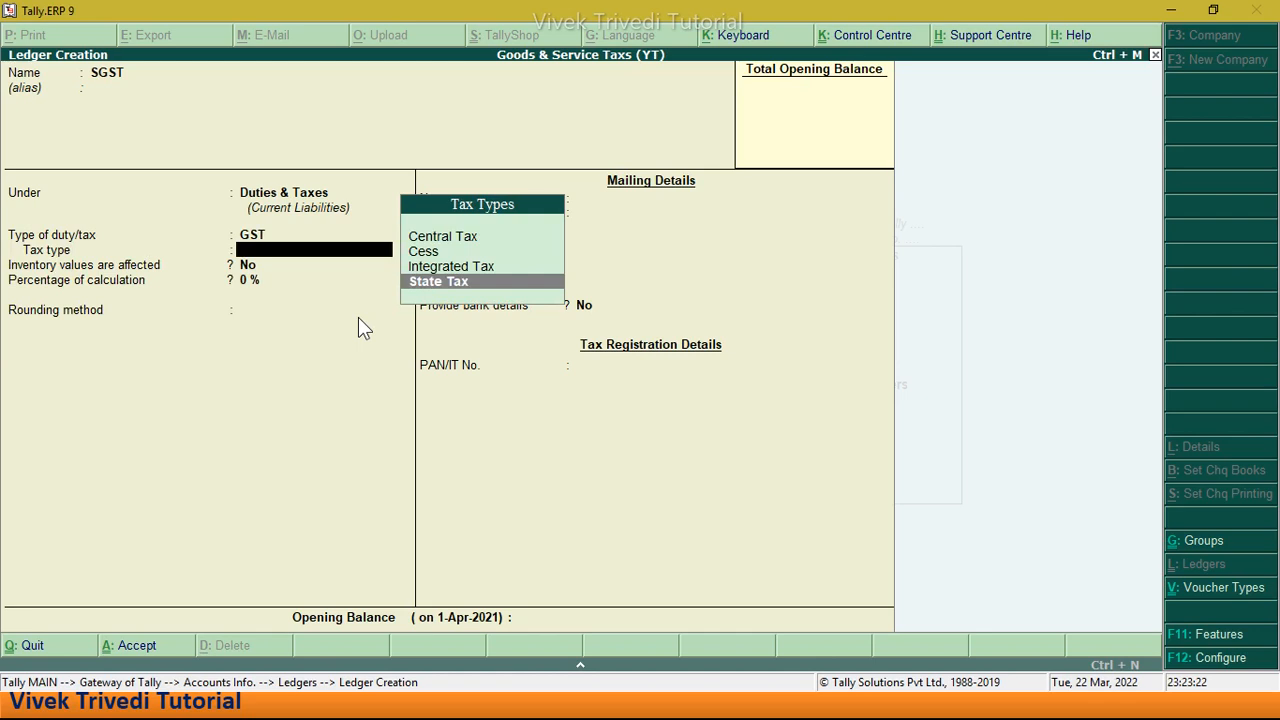
pyautogui.press('Return')
pyautogui.press('Return')
pyautogui.press('Return')
pyautogui.press('Return')
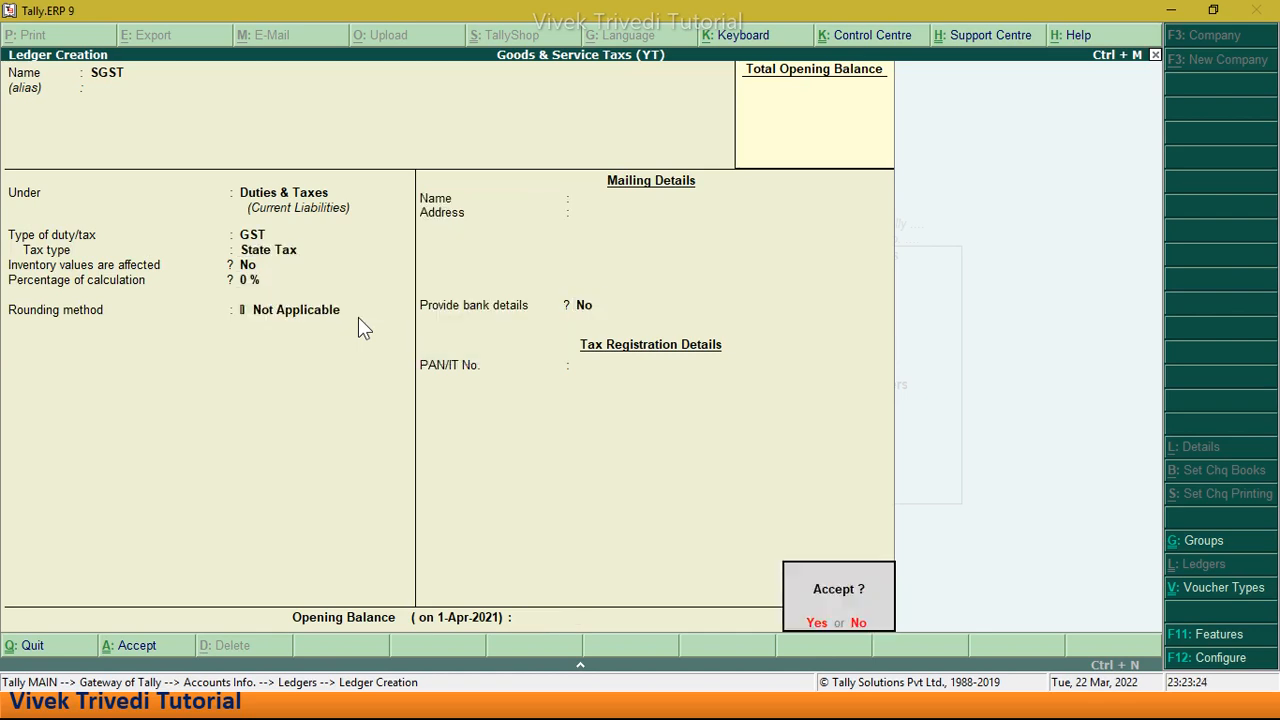
pyautogui.press('Return')
# Step: Name the next ledger IGST, keep it under Duties & Taxes and set its type of duty to GST
pyautogui.write('IGST')
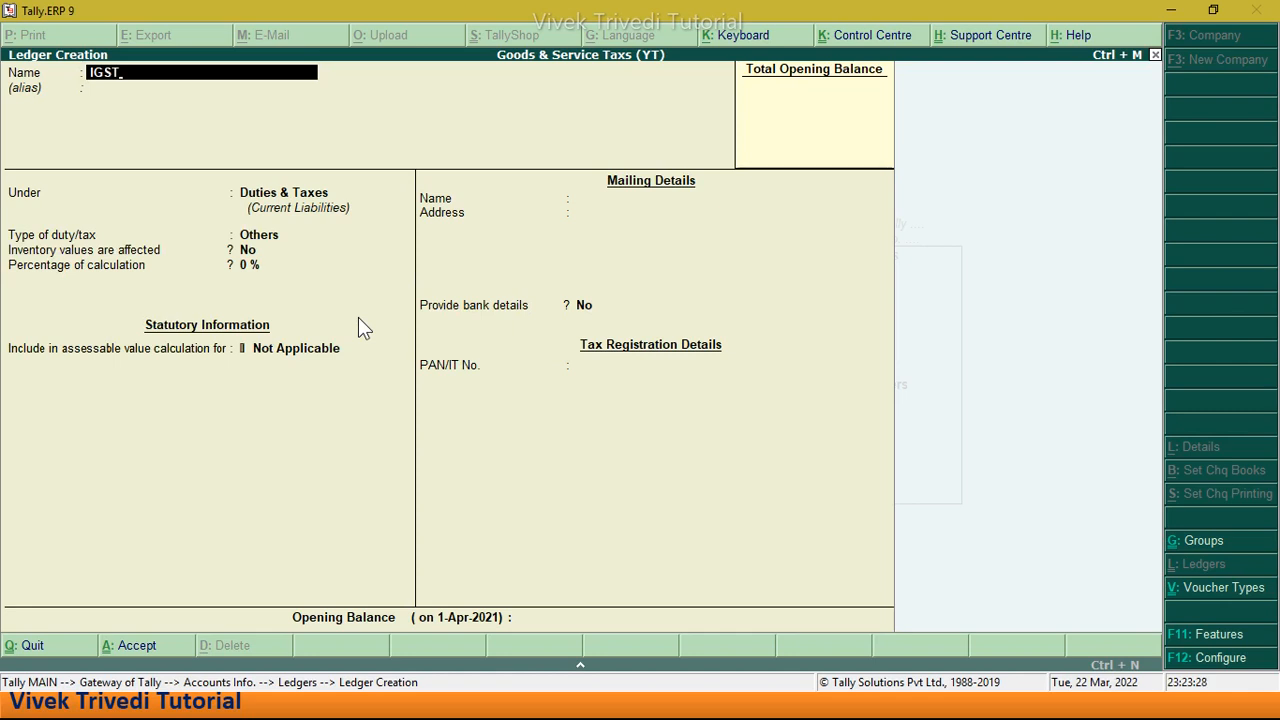
pyautogui.press('Return')
pyautogui.press('Return')
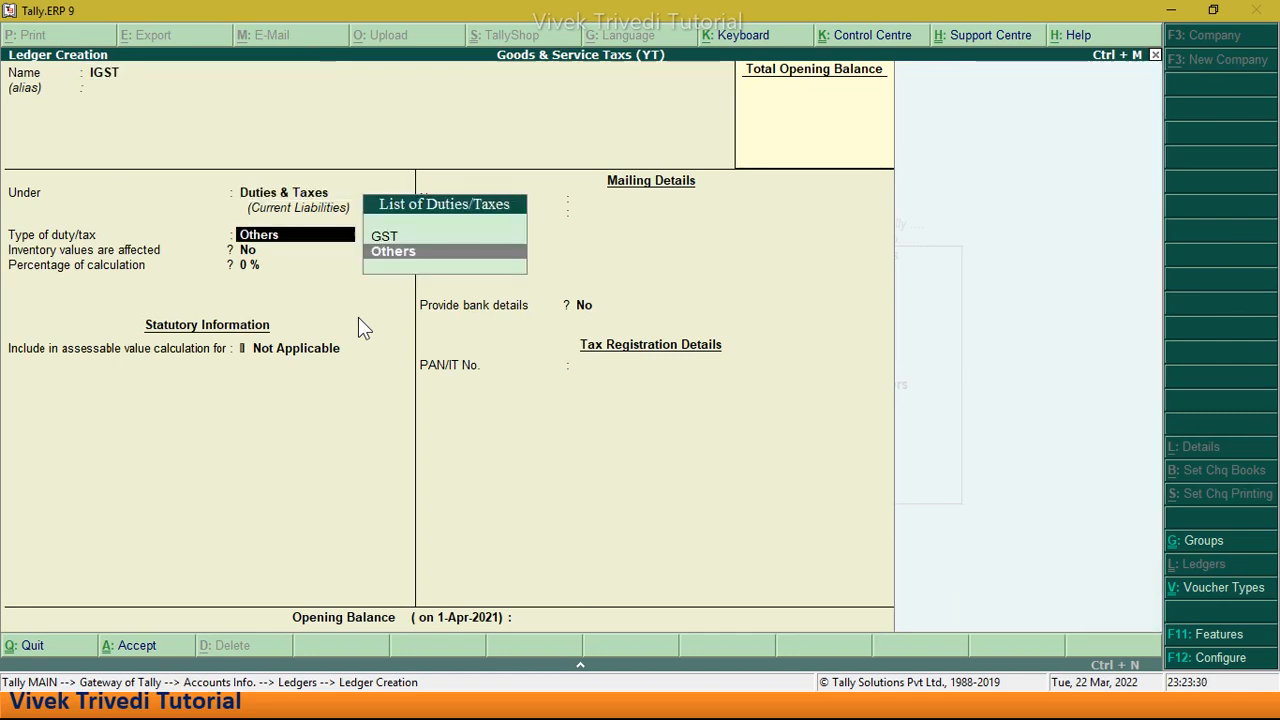
pyautogui.press('Up')
pyautogui.press('Return')
# Step: Set the IGST ledger's tax type to Integrated Tax, leave the calculation percentage and rounding at their defaults, and accept it
pyautogui.press('Down')
pyautogui.press('Down')
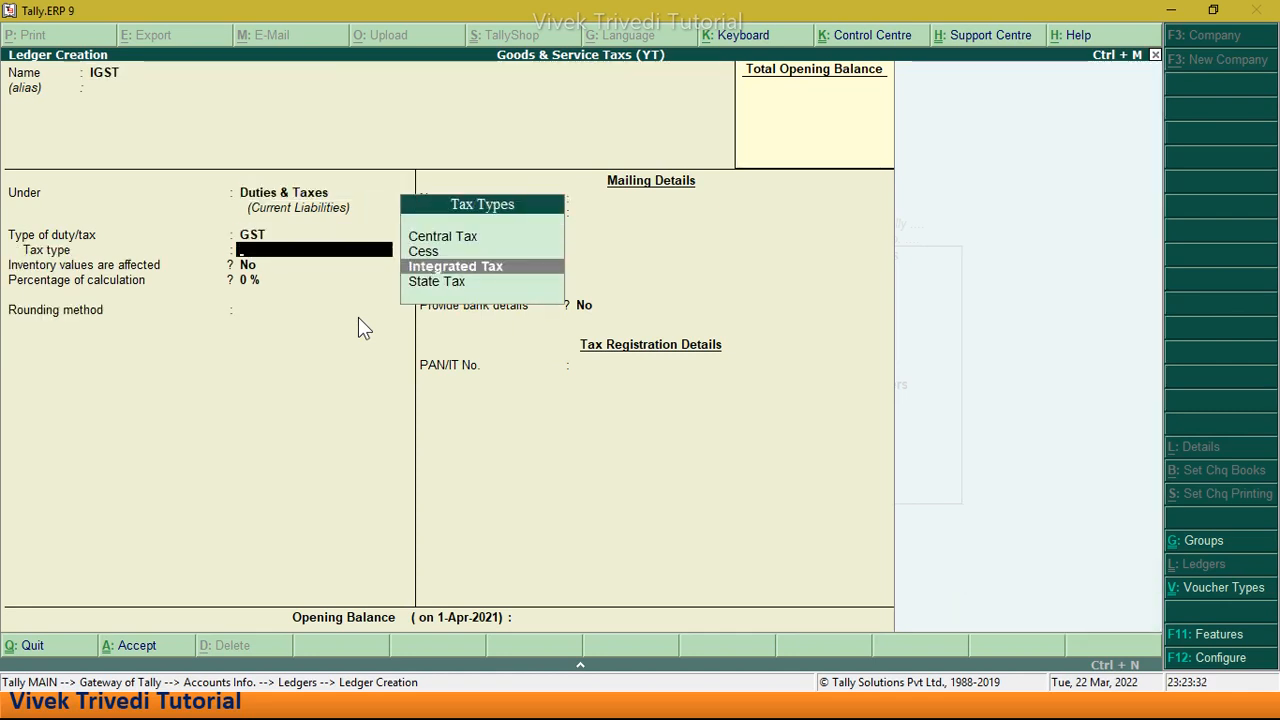
pyautogui.press('Return')
pyautogui.press('Return')
pyautogui.press('Return')
pyautogui.press('Return')
pyautogui.press('Return')
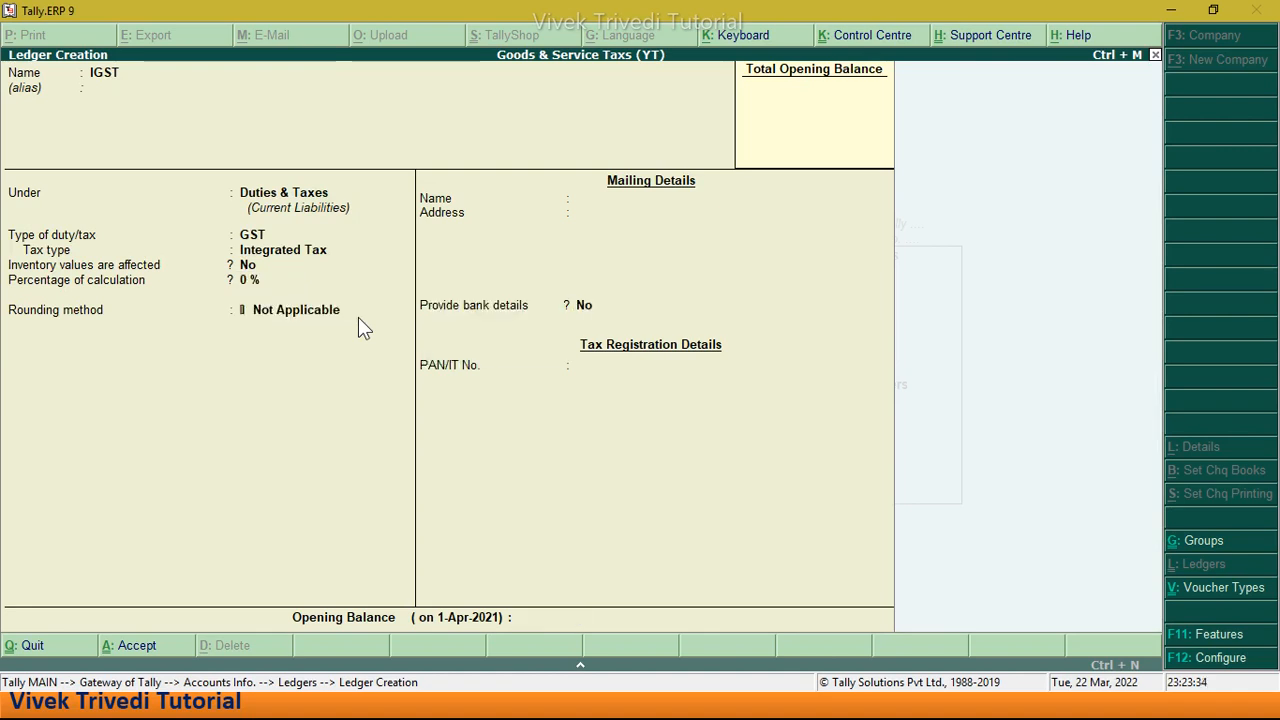
pyautogui.press('Return')
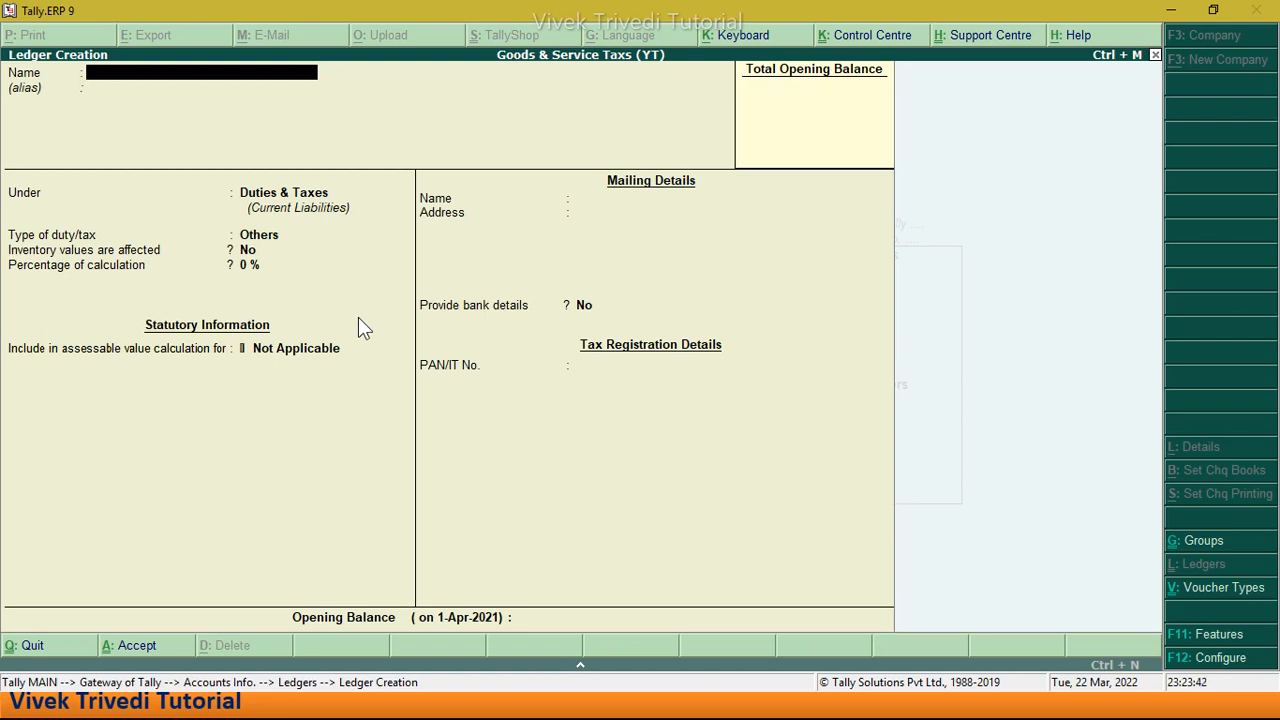
# Step: Name the next ledger Mohan Hardware Shop without an alias and place it under Sundry Creditors
pyautogui.write('Mohan Hardware')
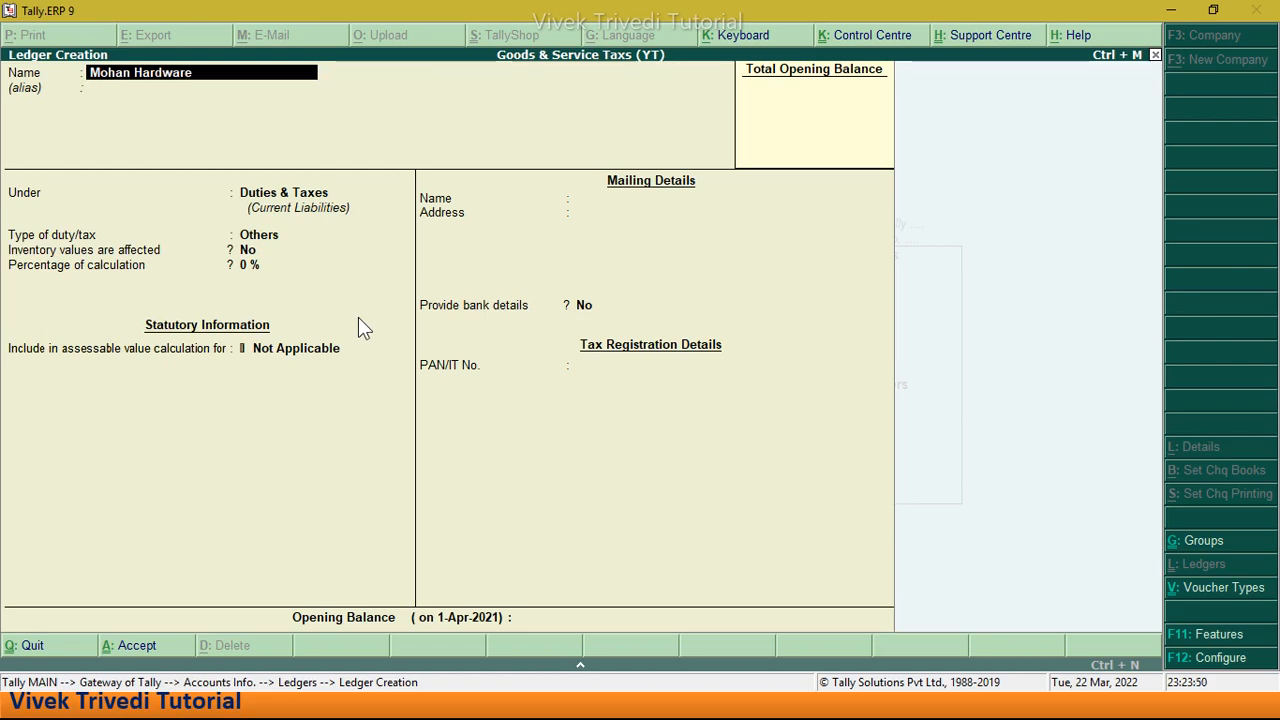
pyautogui.write(' Shop')
pyautogui.press('Return')
pyautogui.press('Return')
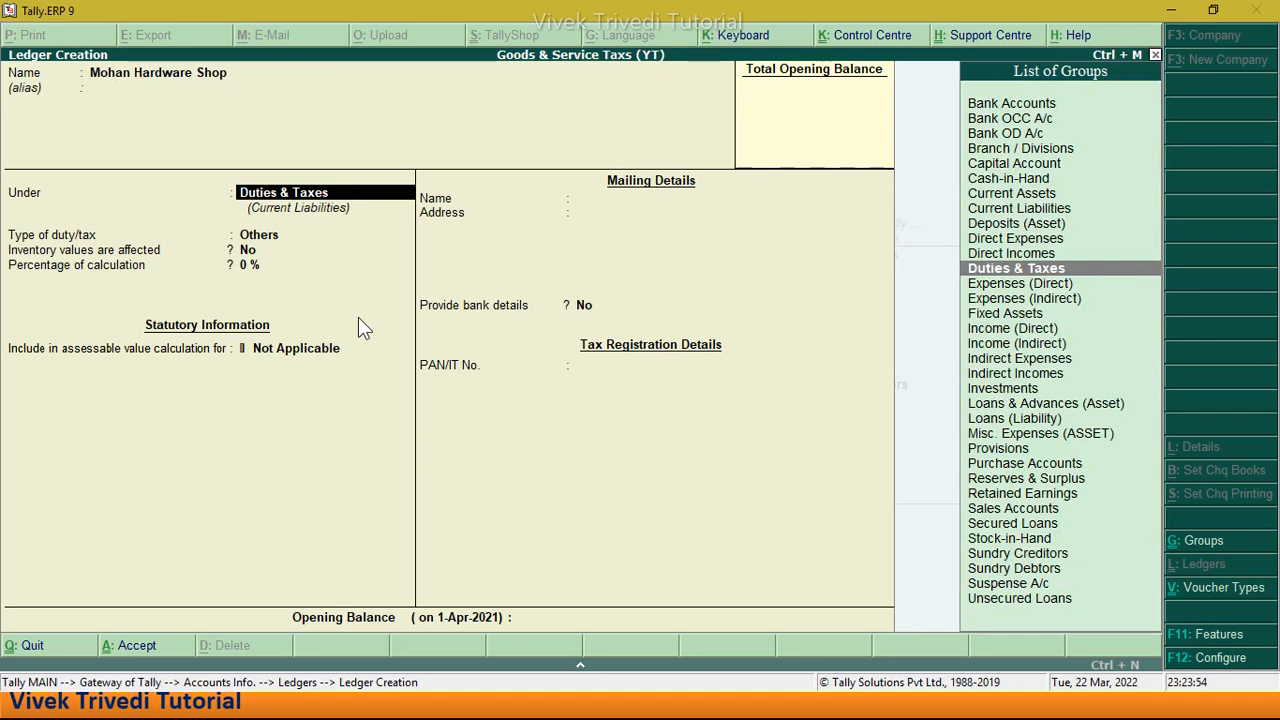
pyautogui.write('Su')
pyautogui.press('Down')
pyautogui.press('Down')
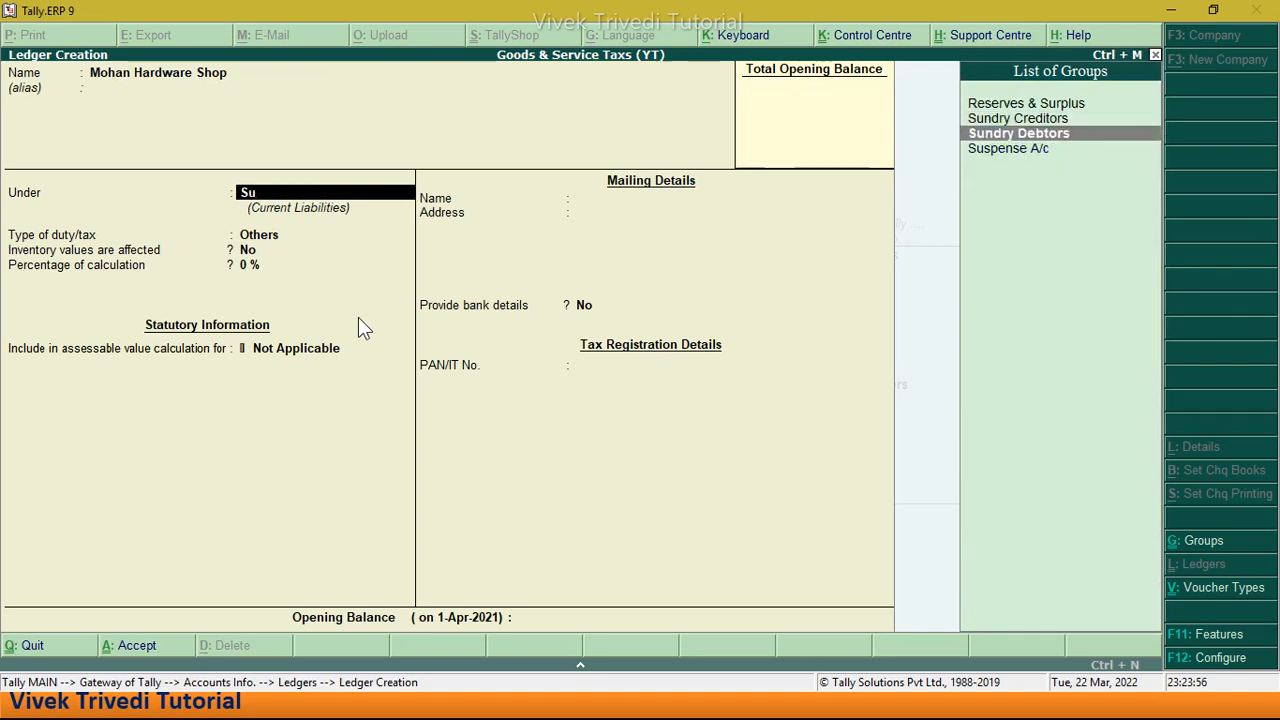
pyautogui.press('Up')
pyautogui.press('Return')
# Step: Keep the default bill-by-bill, mailing and Regular tax registration details for Mohan Hardware Shop and accept the ledger
pyautogui.press('Return')
pyautogui.press('Return')
pyautogui.press('Return')
pyautogui.press('Return')
pyautogui.press('Return')
pyautogui.press('Return')
pyautogui.press('Return')
pyautogui.press('Return')
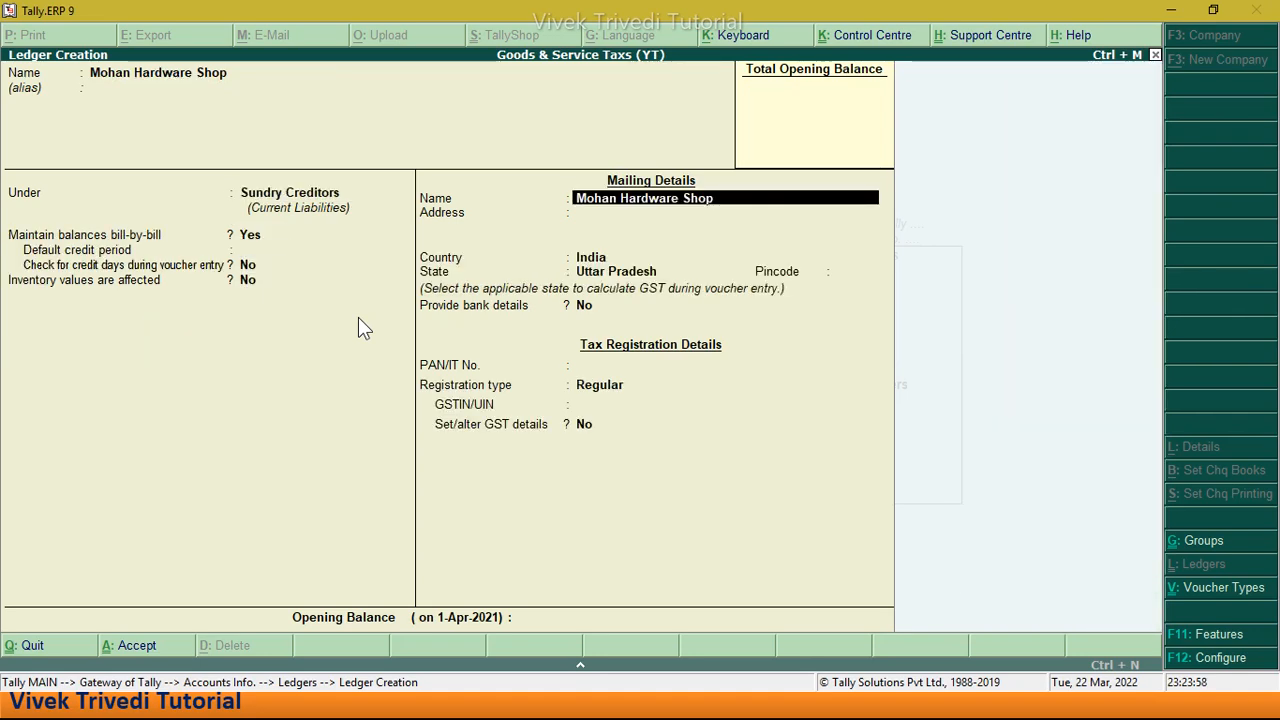
pyautogui.press('Return')
pyautogui.press('Return')
pyautogui.press('Return')
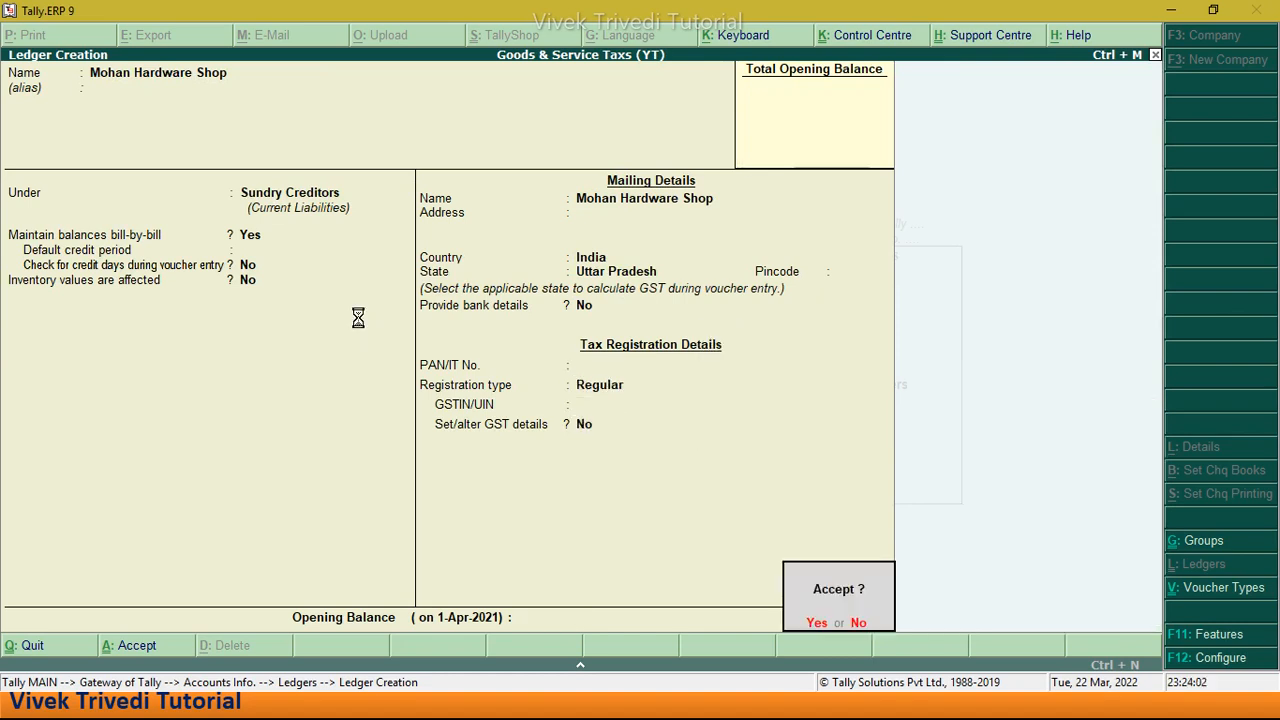
pyautogui.press('Return')
# Step: Name the next ledger Purchase A/c without an alias and place it under Purchase Accounts
pyautogui.write('Purchase a/')
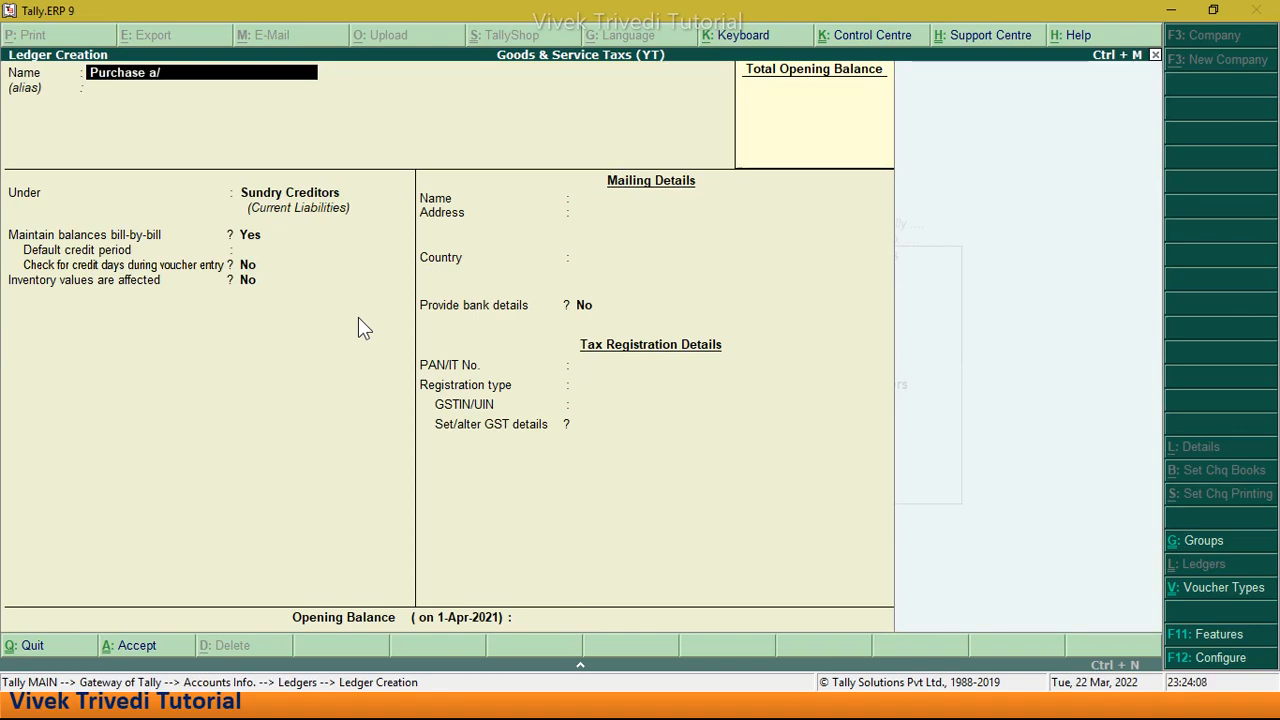
pyautogui.write('c')
pyautogui.press('Return')
pyautogui.press('Return')
pyautogui.press('Return')
pyautogui.press('BackSpace')
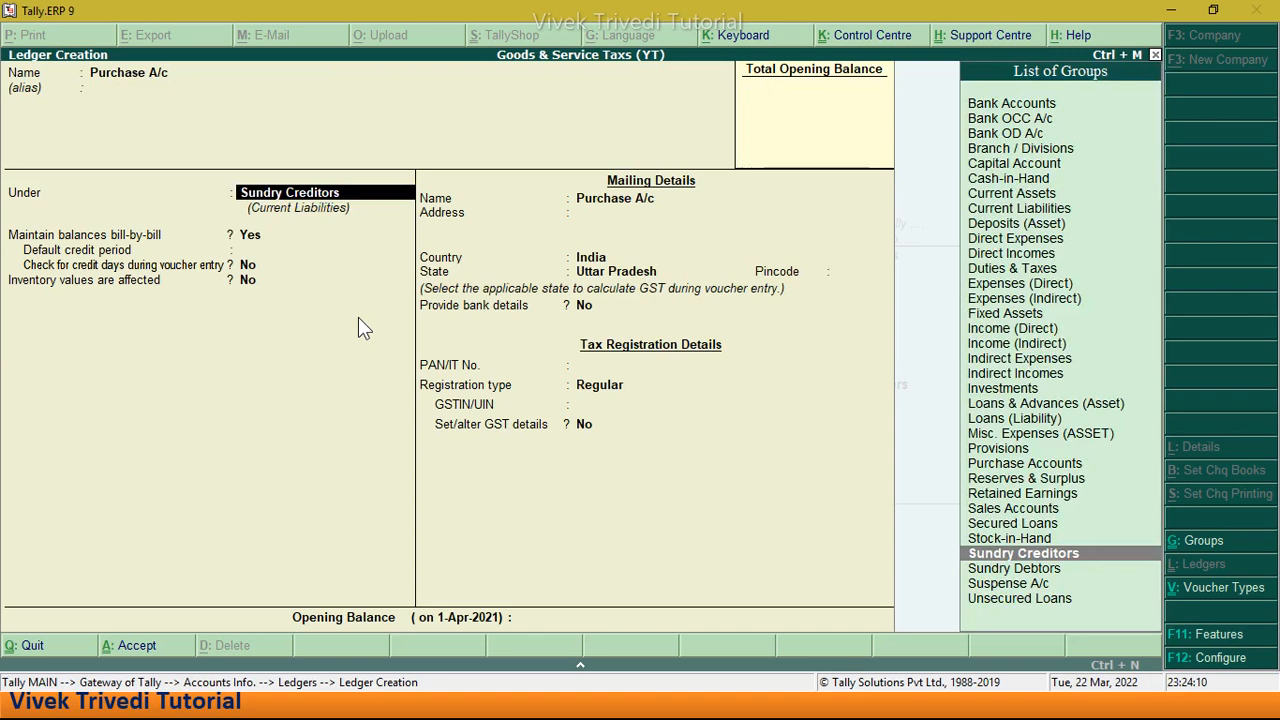
pyautogui.write('Pu')
pyautogui.press('Return')
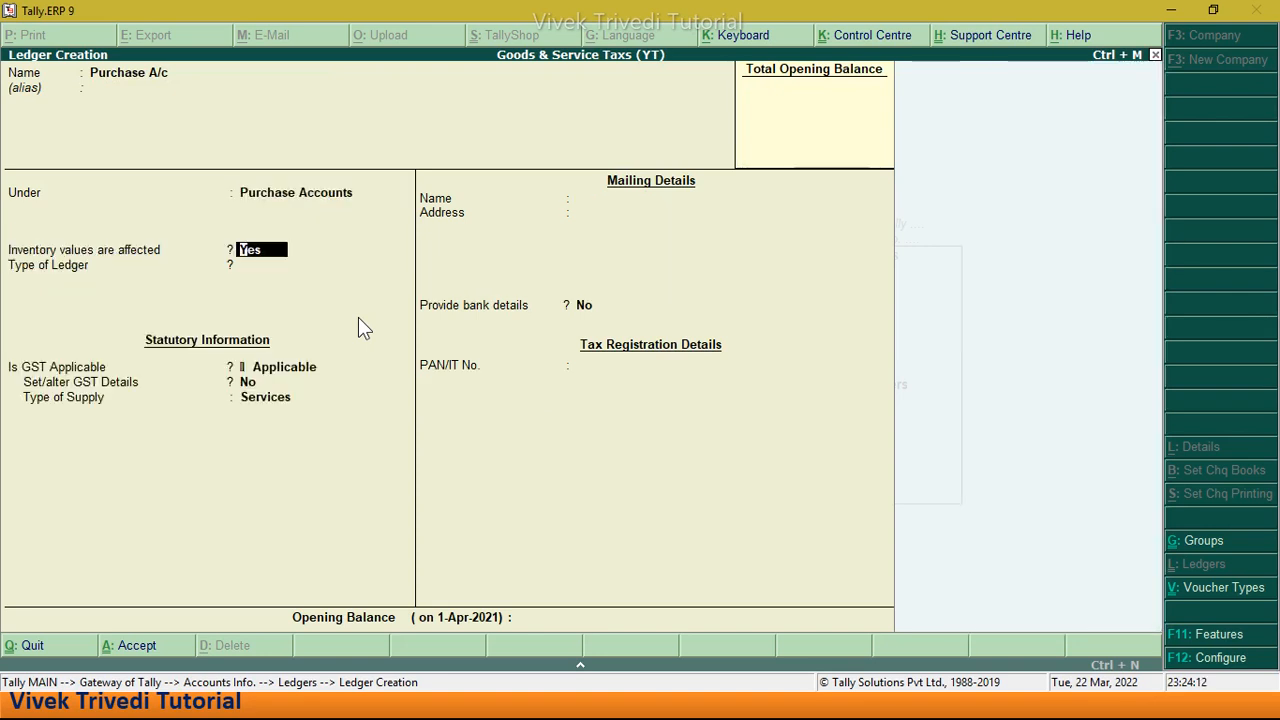
# Step: Accept the Purchase A/c ledger with its default inventory and GST settings, and return to the Gateway of Tally
pyautogui.press('Return')
pyautogui.press('Return')
pyautogui.press('Return')
pyautogui.press('Return')
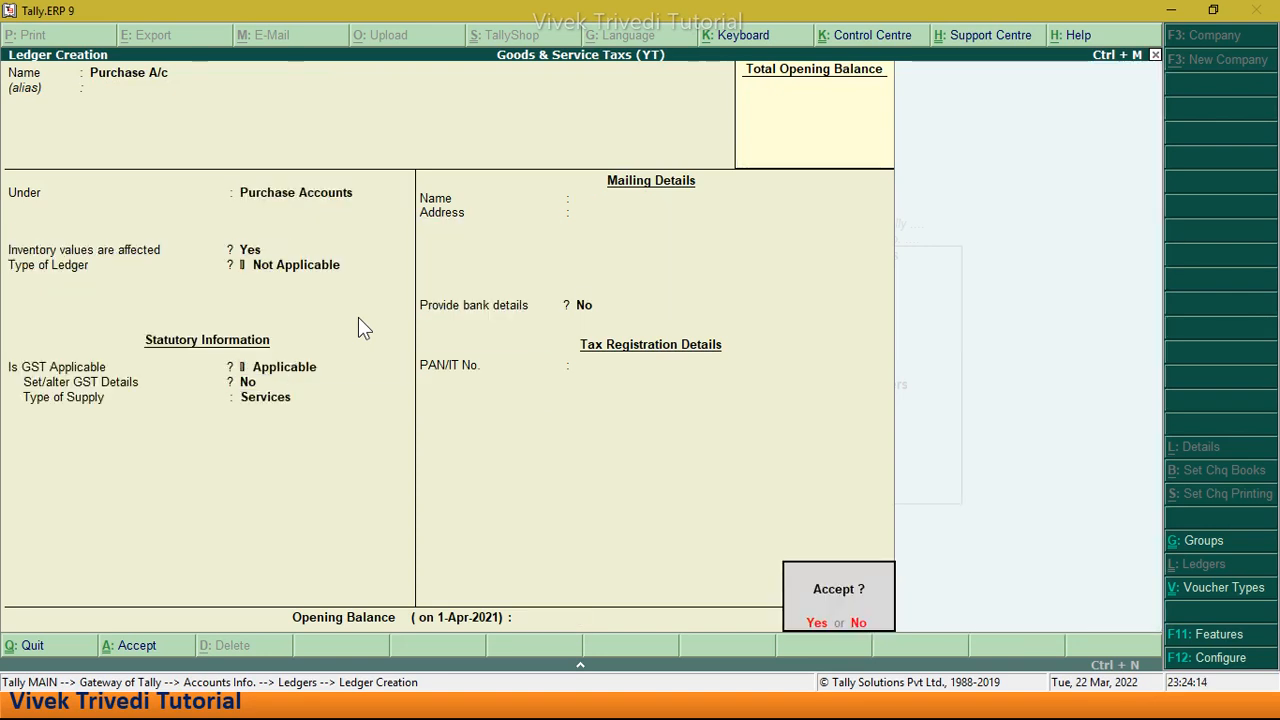
pyautogui.press('Return')
pyautogui.press('Escape')
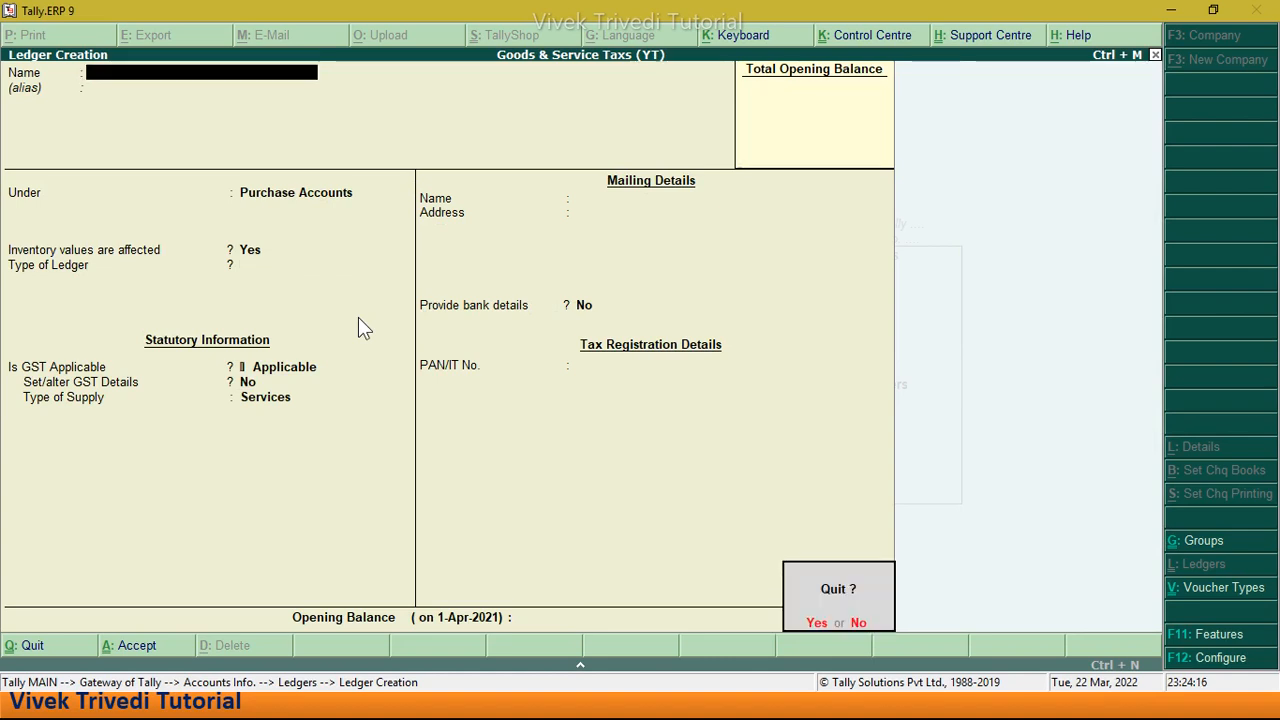
pyautogui.press('y')
pyautogui.press('Escape')
pyautogui.press('Escape')
# Step: Start a purchase voucher with supplier invoice number 1001 and keep the invoice date 1-Apr-2021
pyautogui.press('Down')
pyautogui.press('Down')
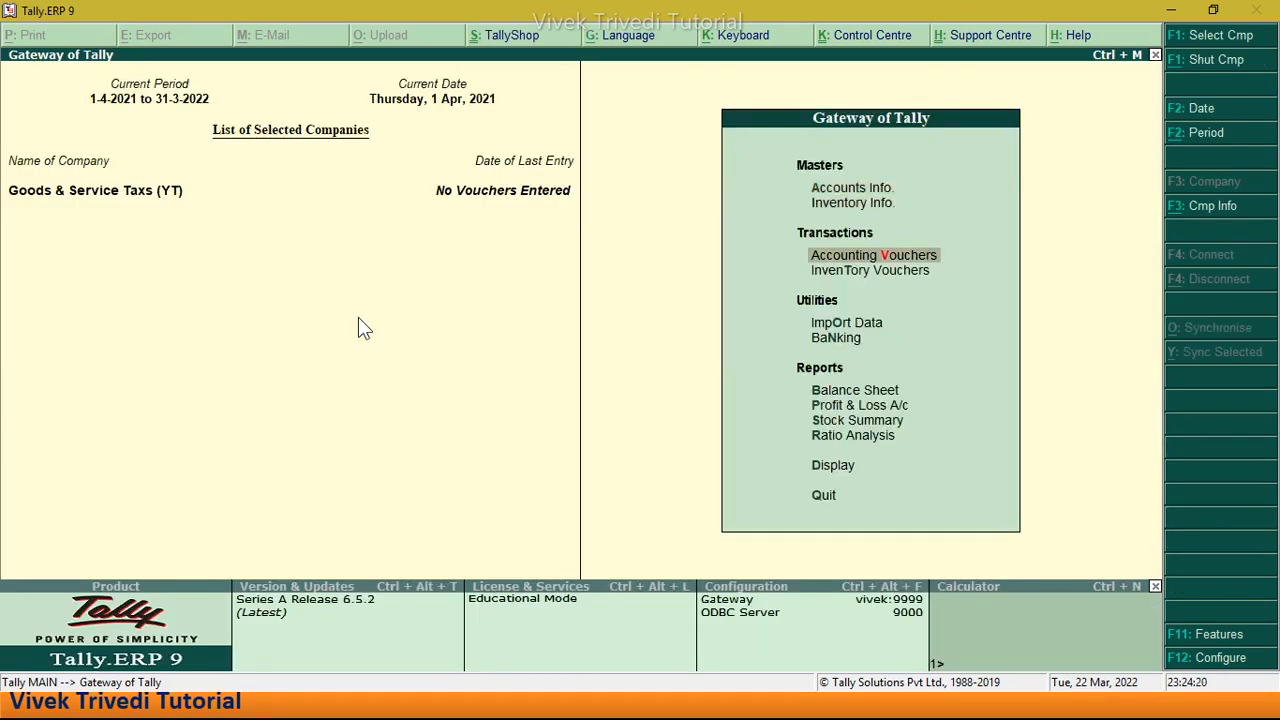
pyautogui.press('Return')
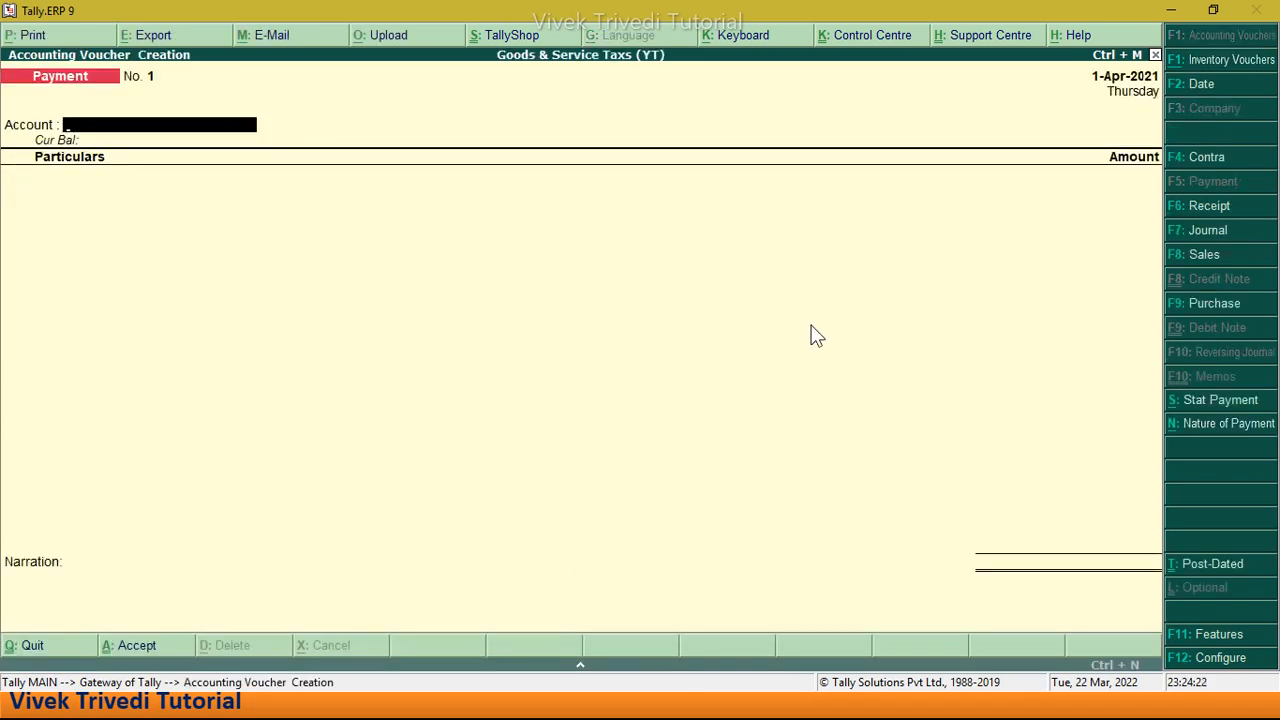
pyautogui.click(1201, 312)
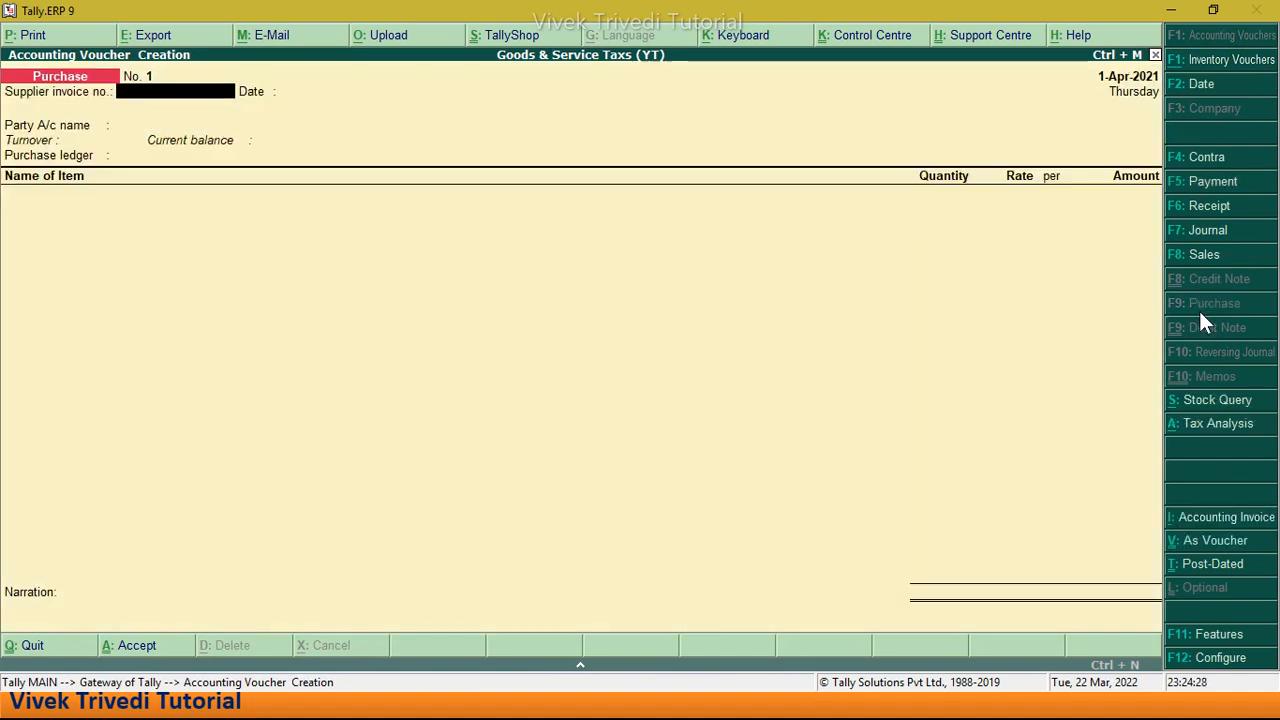
pyautogui.write('1001')
pyautogui.press('Return')
pyautogui.press('Return')
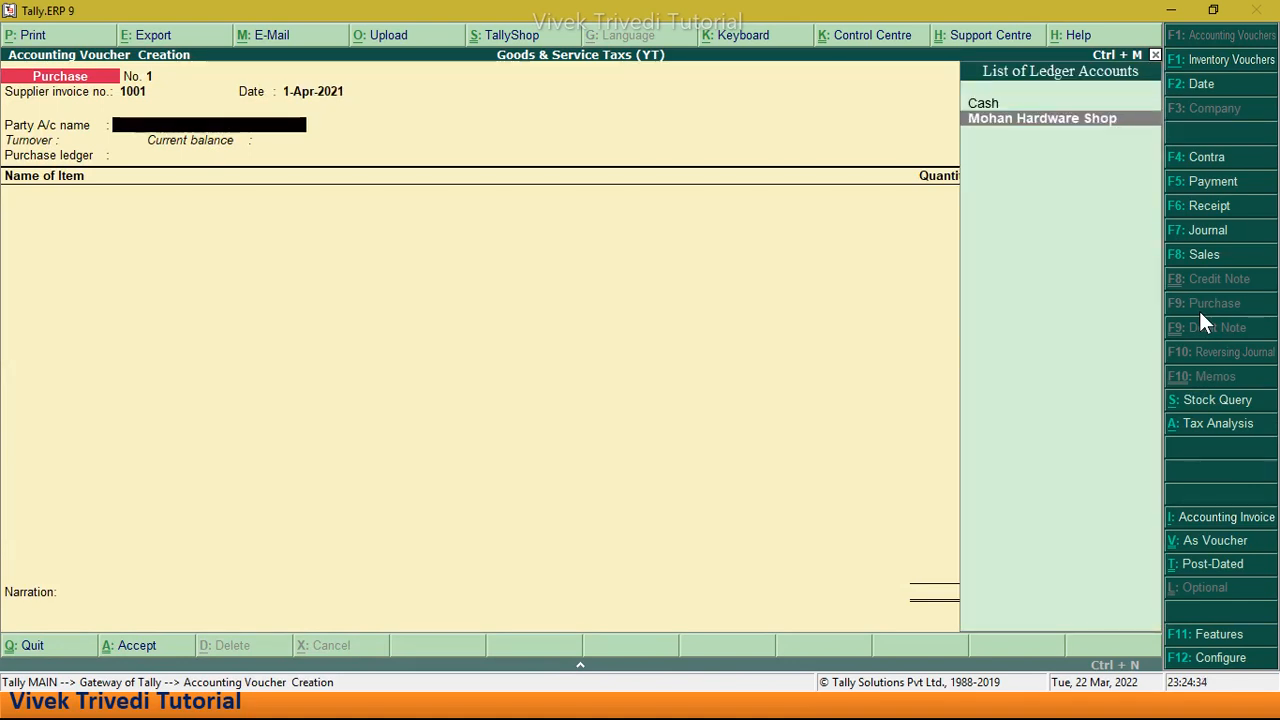
# Step: Select Mohan Hardware Shop as the party with its default supplier details, Purchase A/c as purchase ledger, and the default tax classification
pyautogui.press('Return')
pyautogui.press('Return')
pyautogui.press('Return')
pyautogui.press('Return')
pyautogui.press('Return')
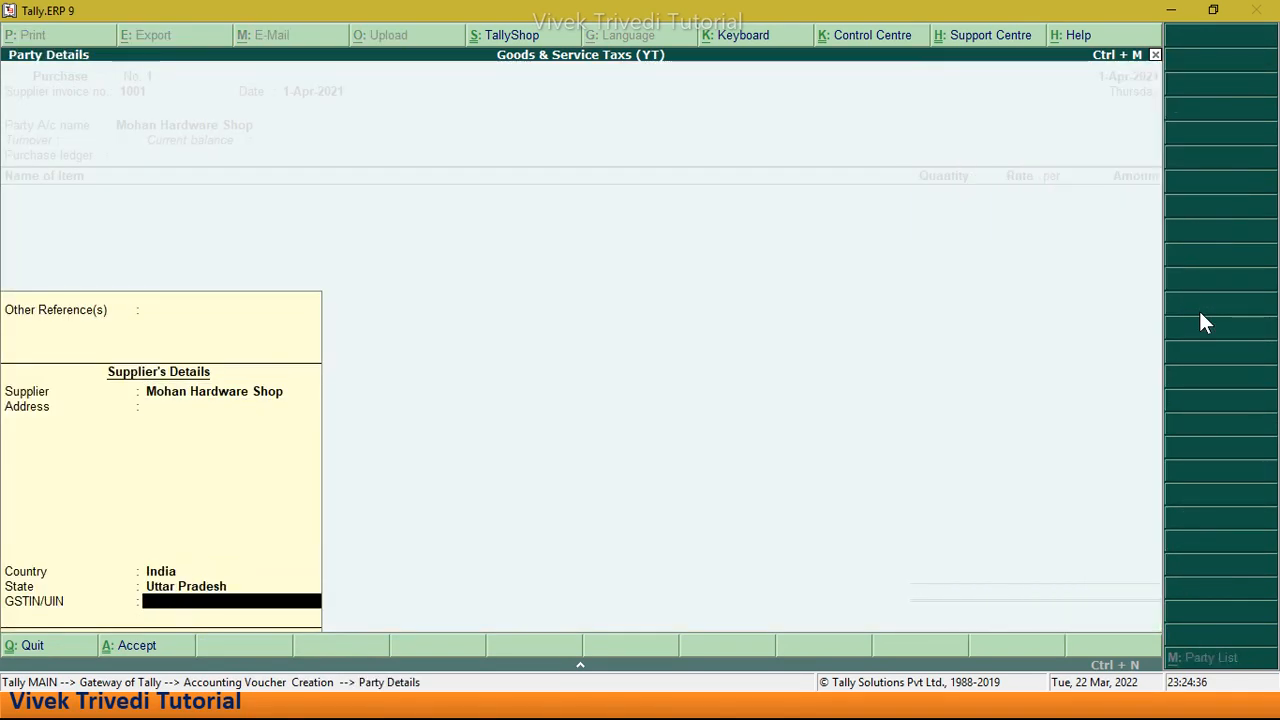
pyautogui.press('Return')
pyautogui.press('Return')
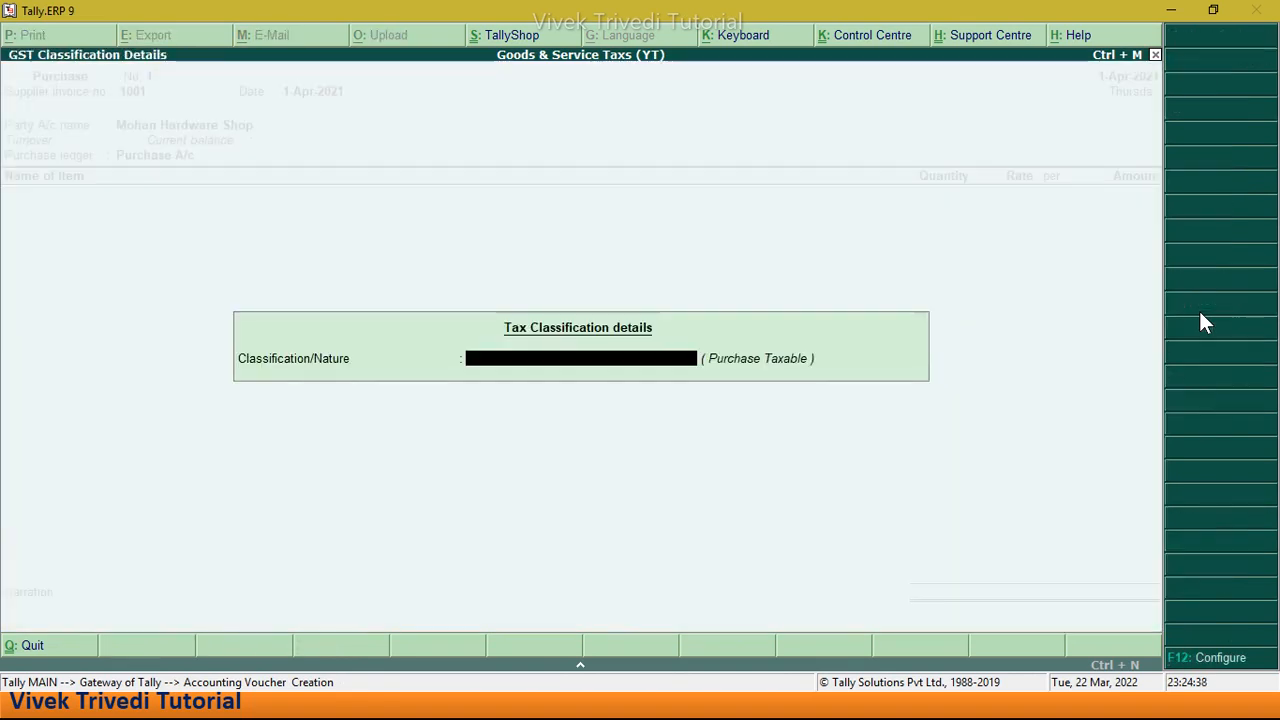
pyautogui.press('Return')
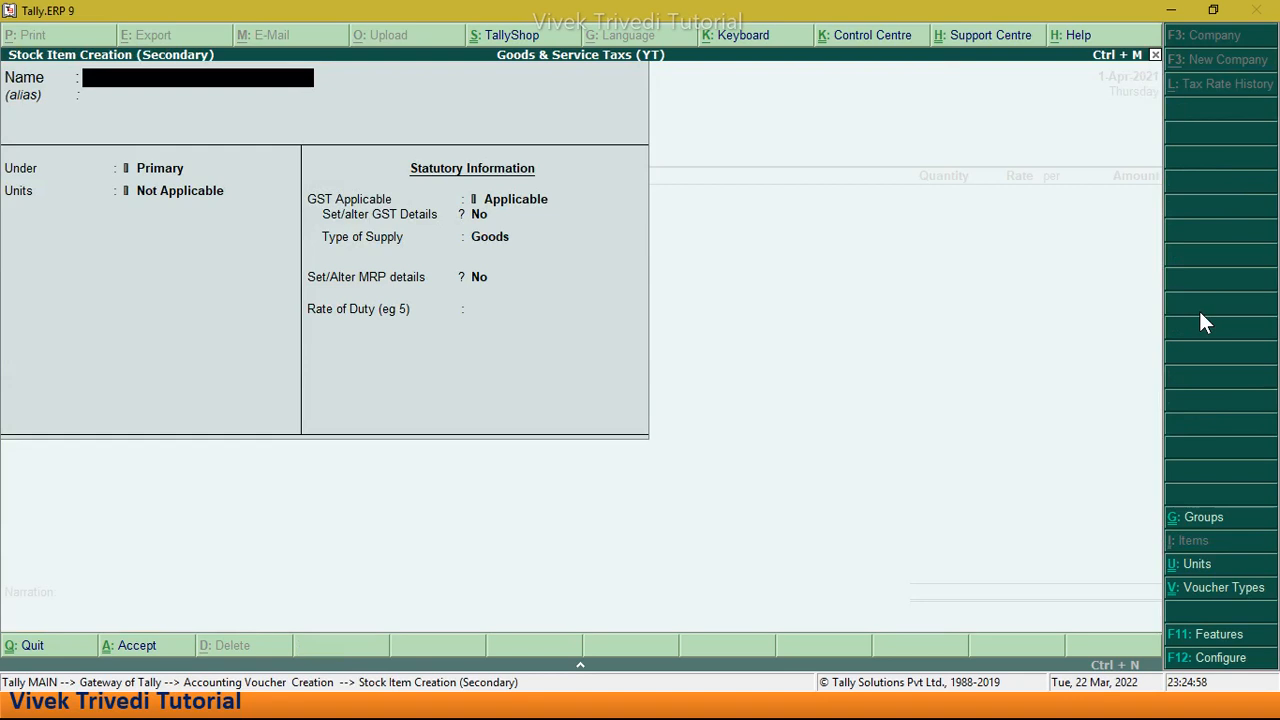
# Step: Create a stock item named Vivo V20 from within the voucher and place it under Primary
pyautogui.write('Vivo V20')
pyautogui.press('Return')
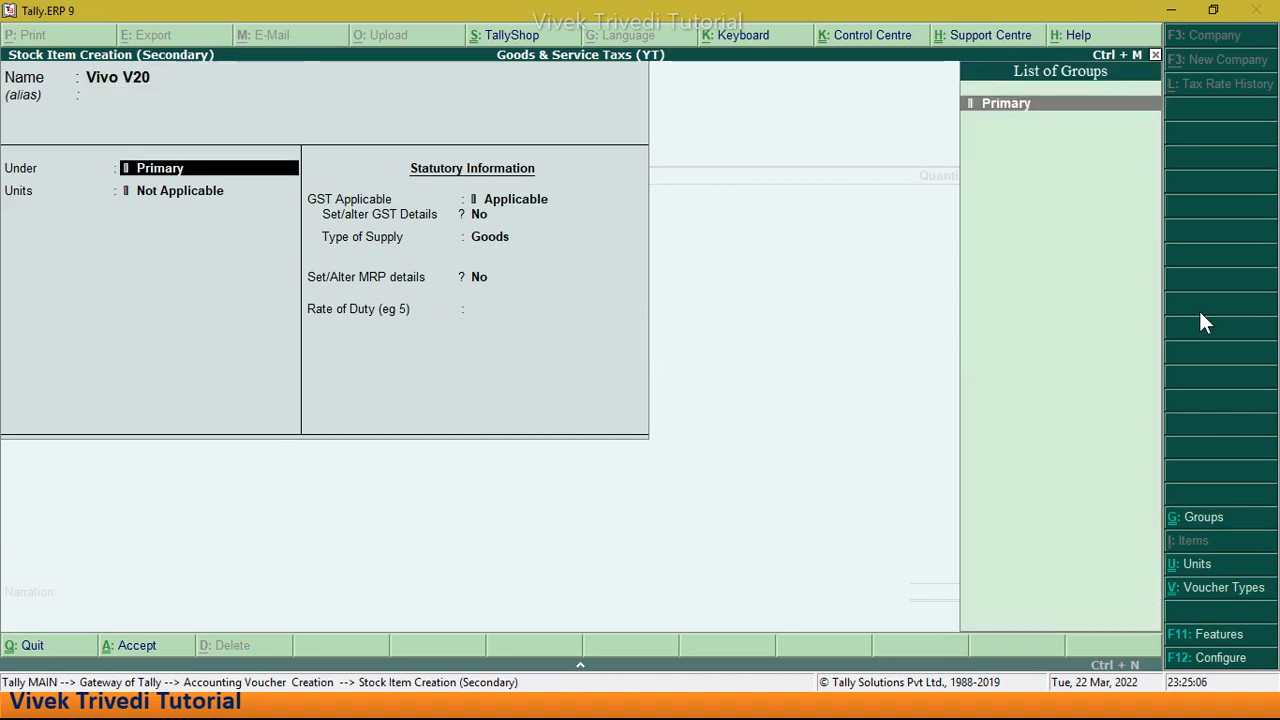
pyautogui.press('Return')
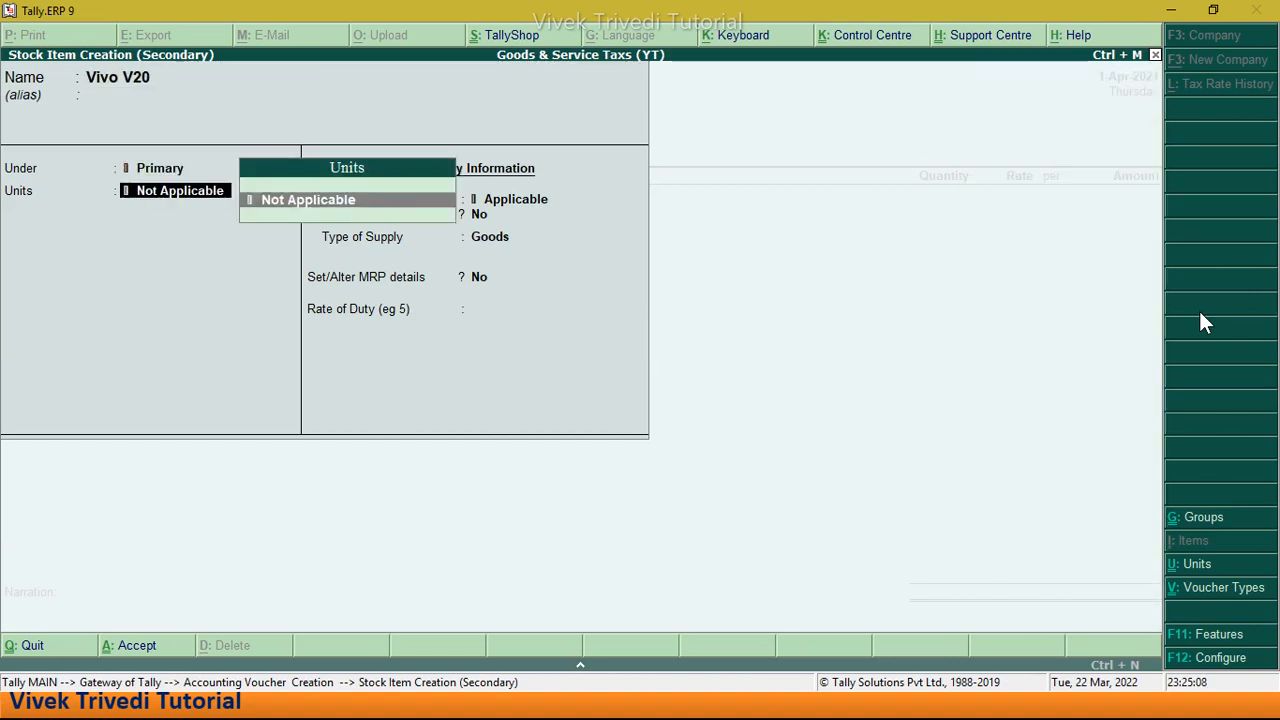
# Step: Create a simple unit for the item with symbol pcs, no formal name, a unit quantity code and zero decimal places
pyautogui.write('c')
pyautogui.press('BackSpace')
pyautogui.hotkey('alt', 'c')
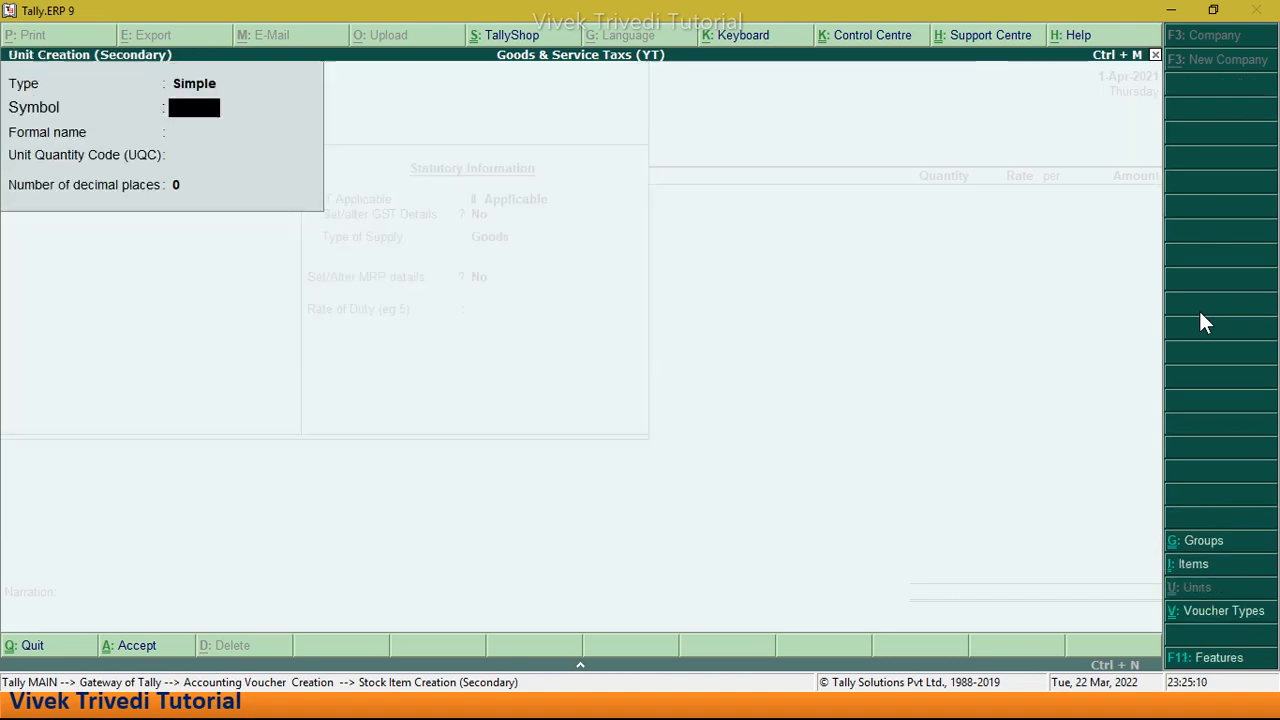
pyautogui.write('pcs')
pyautogui.press('Return')
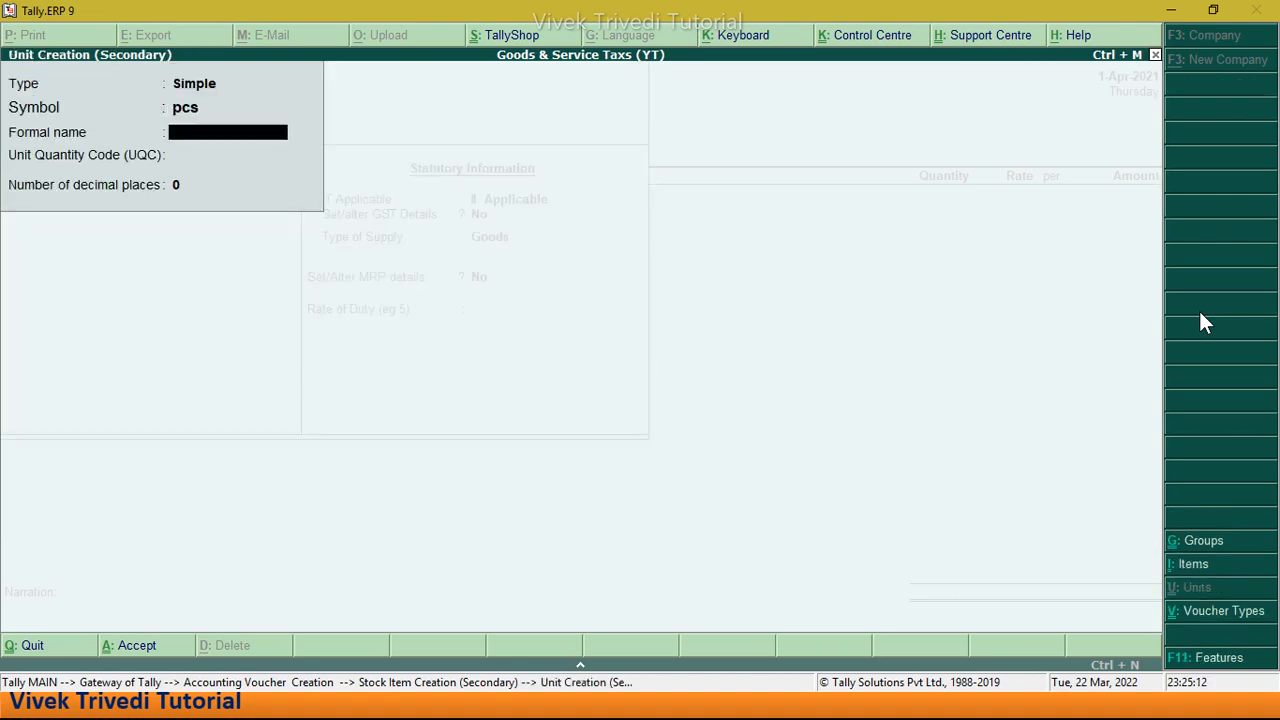
pyautogui.press('Return')
pyautogui.write('p')
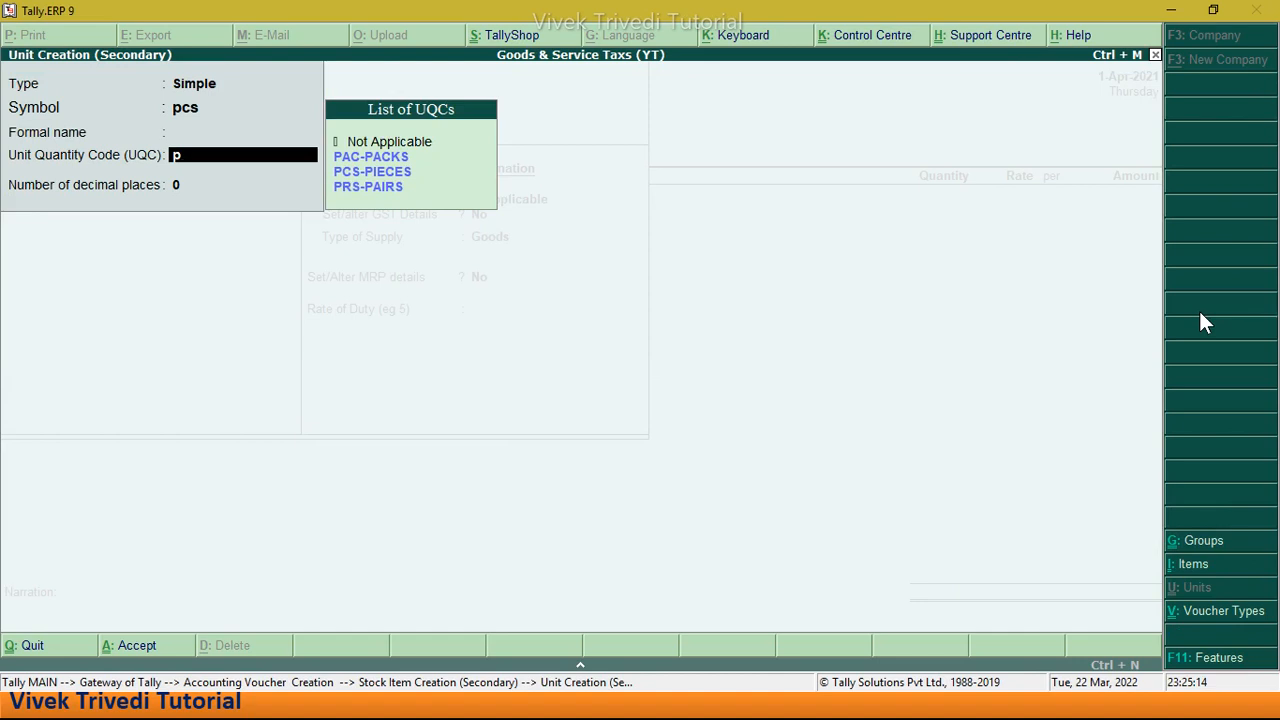
pyautogui.press('Down')
pyautogui.press('Down')
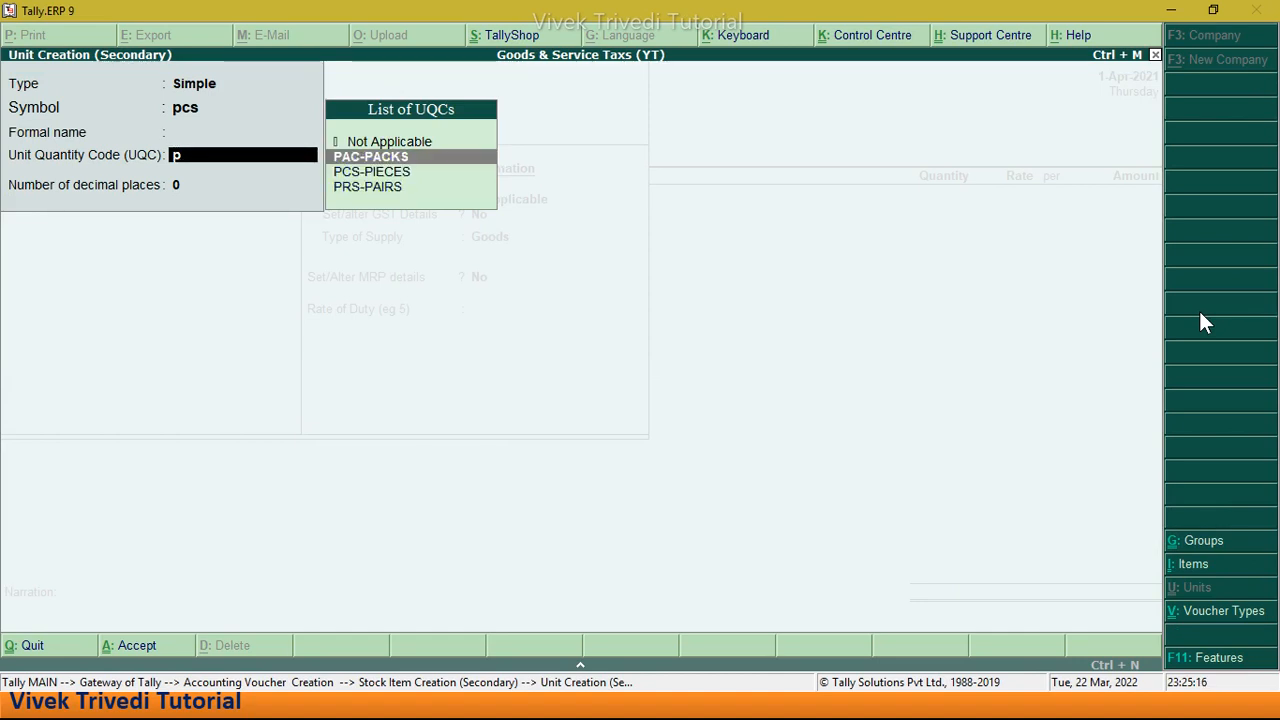
pyautogui.press('Return')
pyautogui.press('Return')
pyautogui.press('Return')
# Step: Assign the pcs unit to Vivo V20, keep its default GST, MRP and duty settings, and accept the stock item
pyautogui.press('Return')
pyautogui.press('Return')
pyautogui.press('Return')
pyautogui.press('Return')
pyautogui.press('Return')
pyautogui.press('Return')
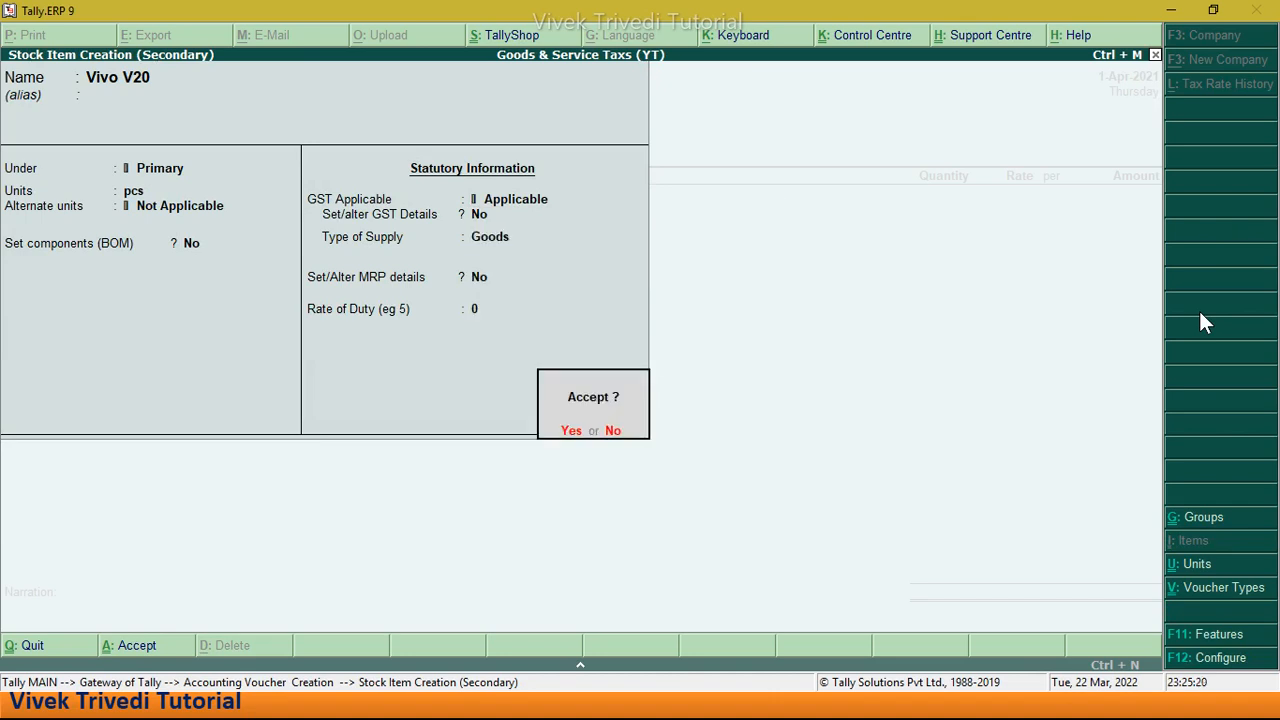
pyautogui.press('Return')
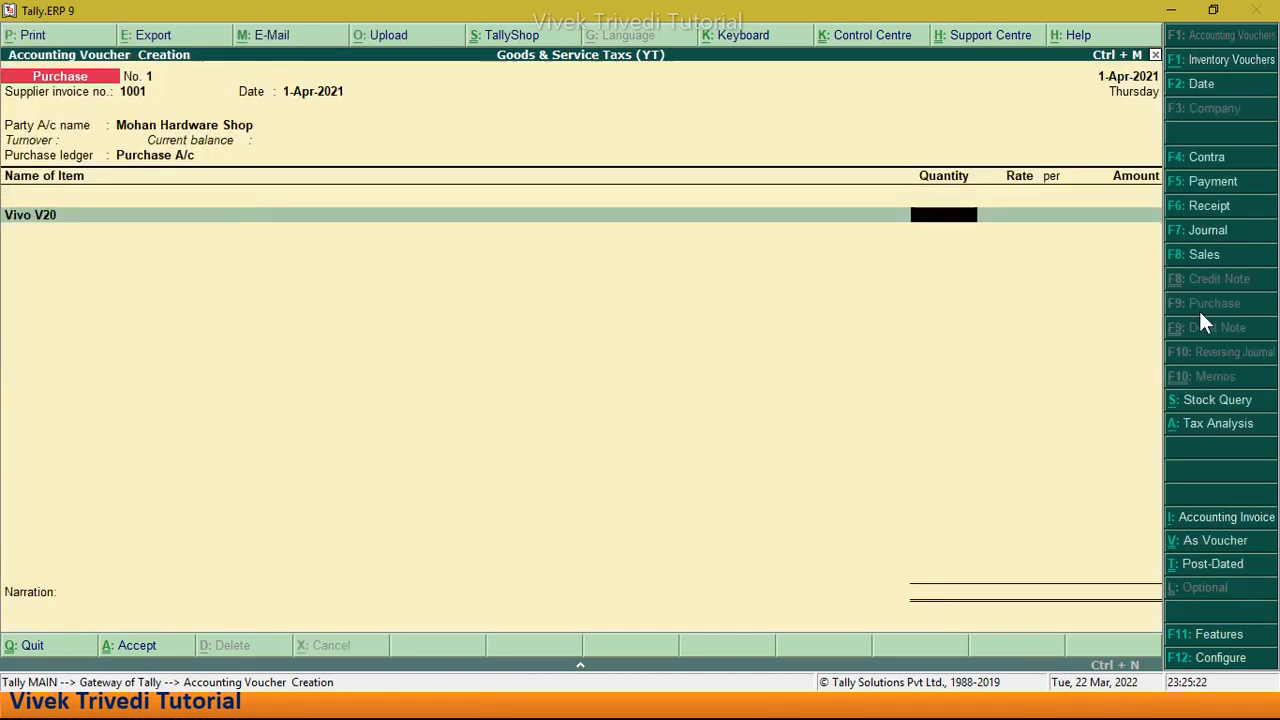
# Step: Enter a quantity of 1 pcs at a rate of 17,000 per pcs for Vivo V20
pyautogui.write('1')
pyautogui.press('Return')
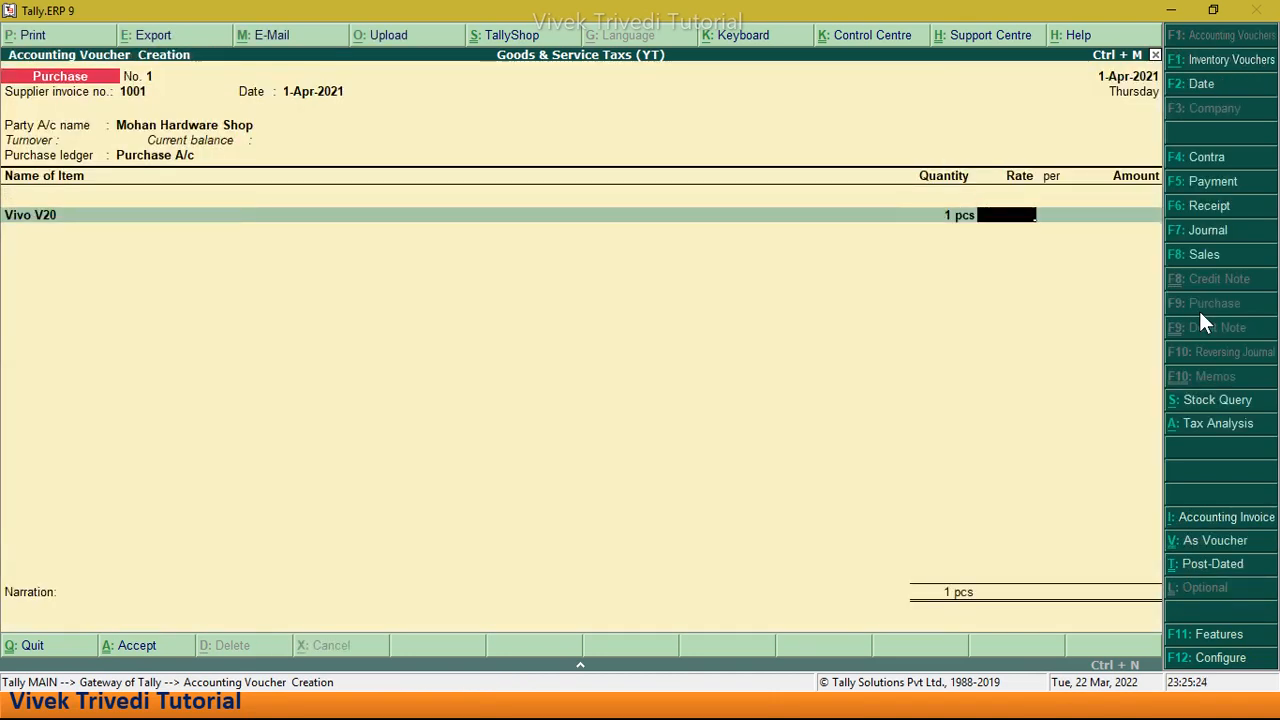
pyautogui.write('17000')
pyautogui.press('Return')
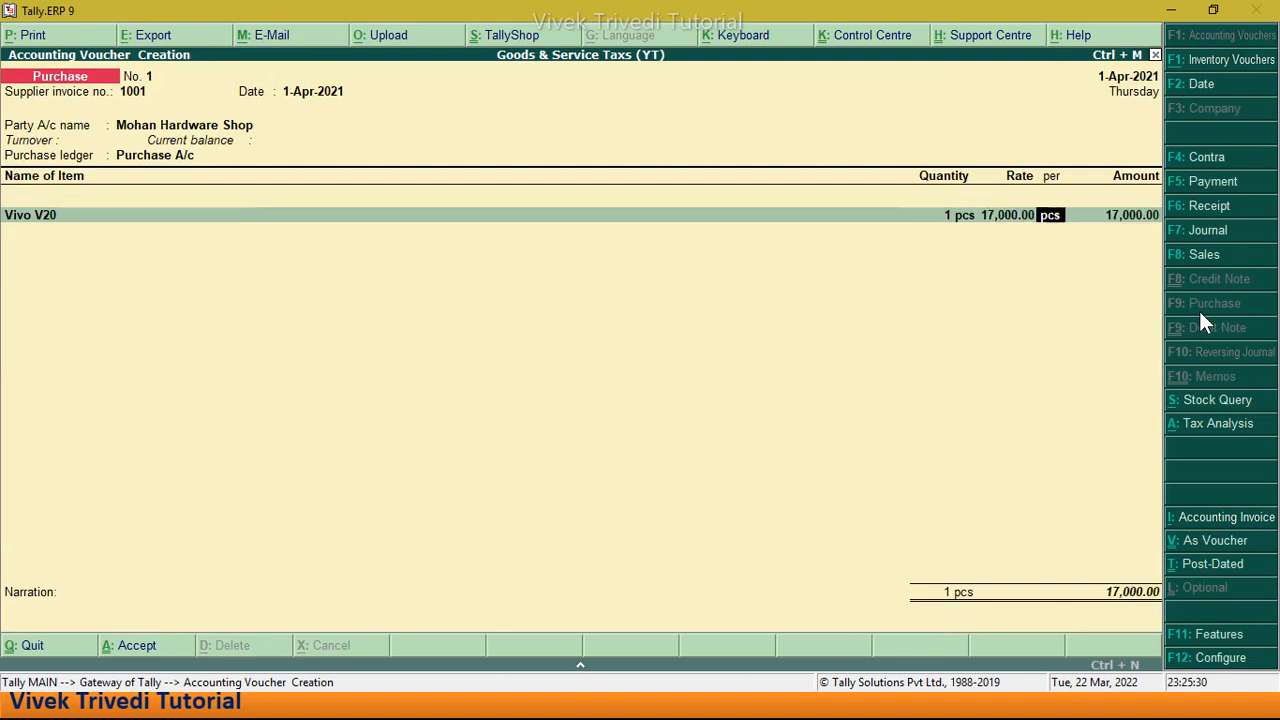
pyautogui.press('Return')
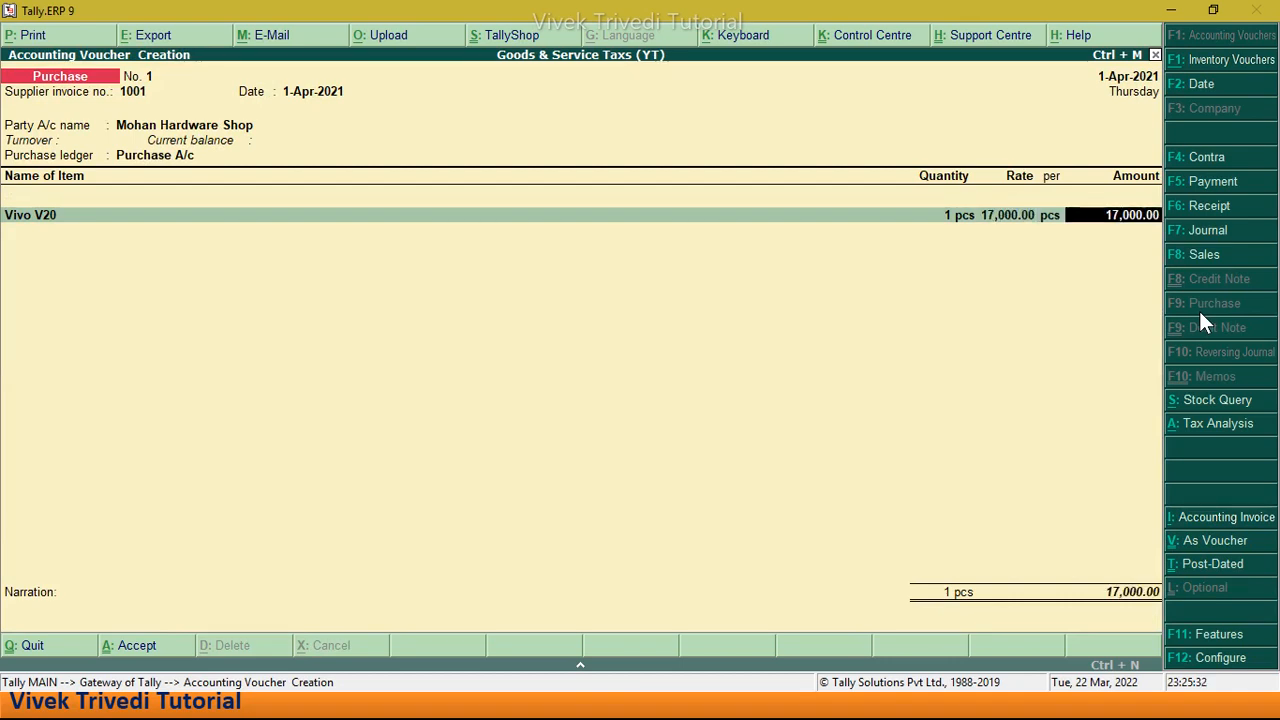
pyautogui.press('Return')
pyautogui.press('Return')
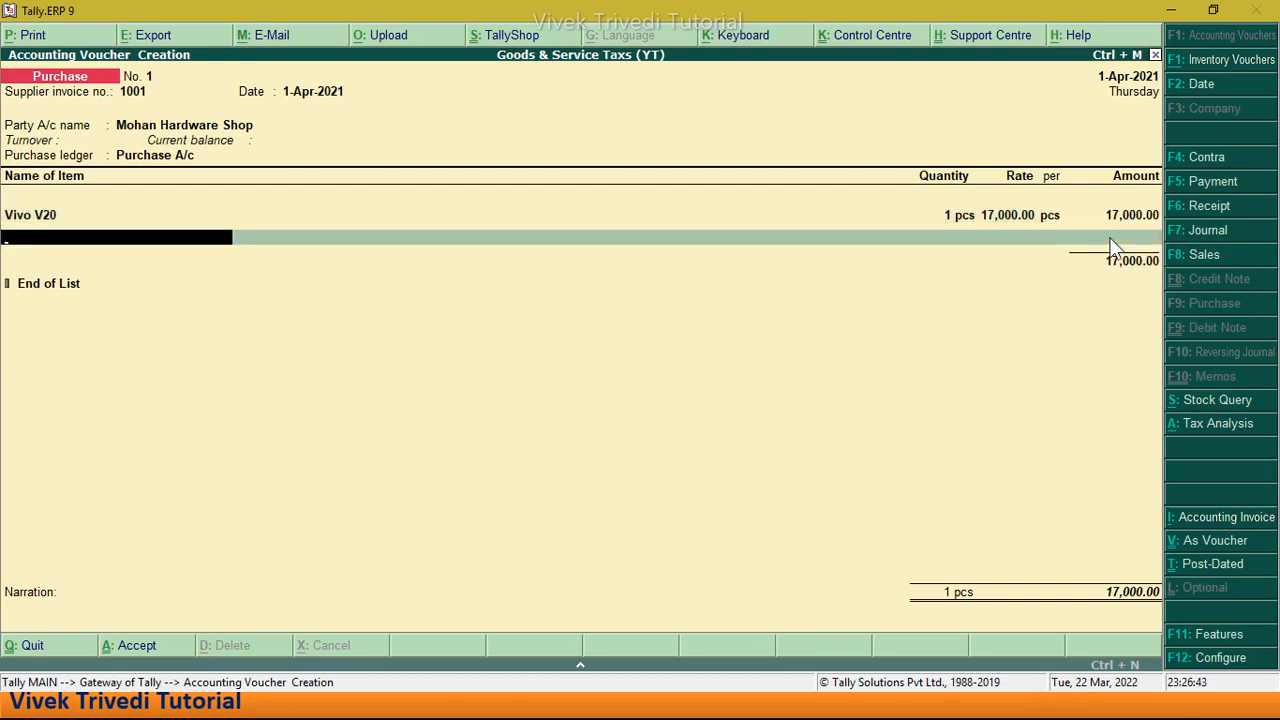
# Step: End the item list and add the CGST and SGST ledgers to the purchase voucher with their automatic amounts
pyautogui.press('Return')
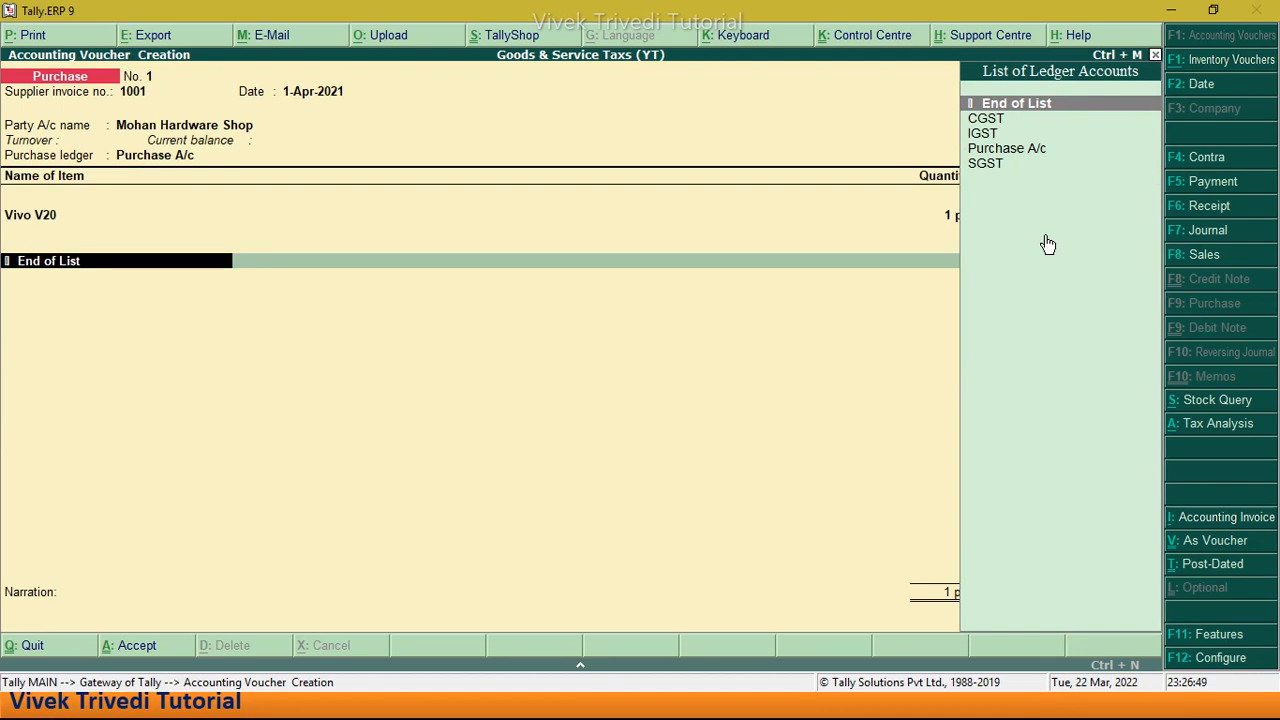
pyautogui.press('Down')
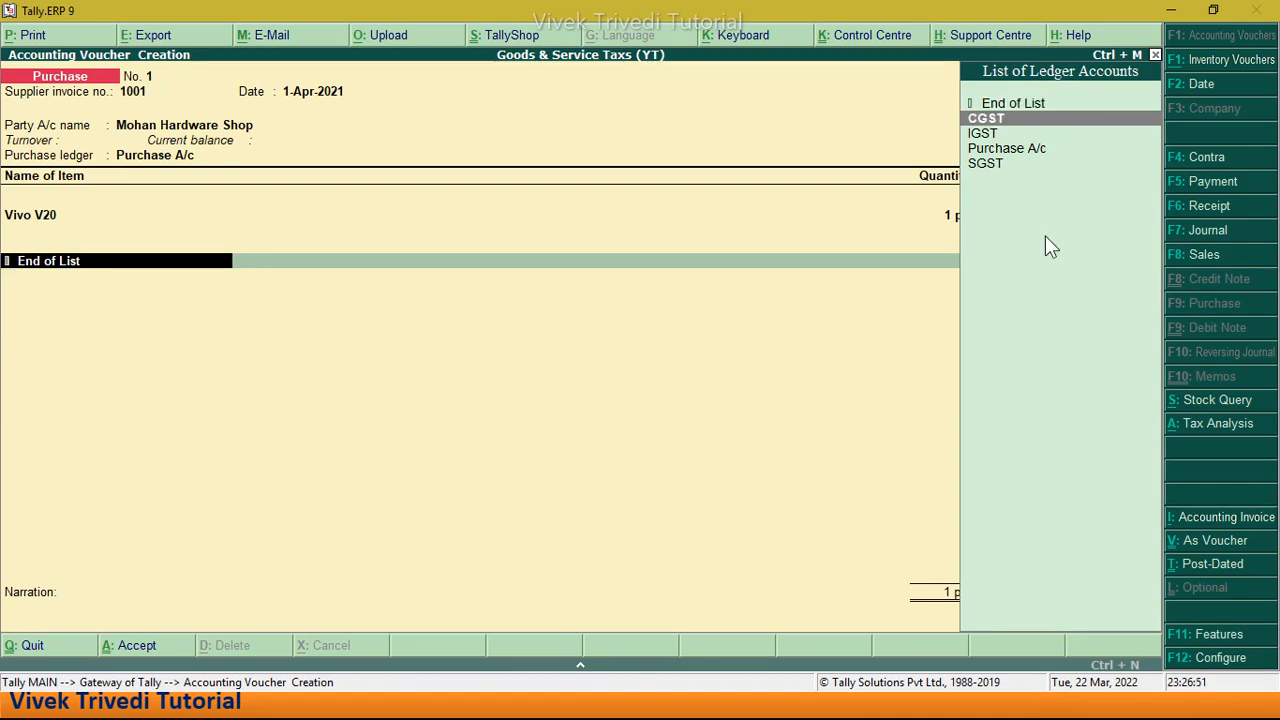
pyautogui.press('Return')
pyautogui.press('Return')
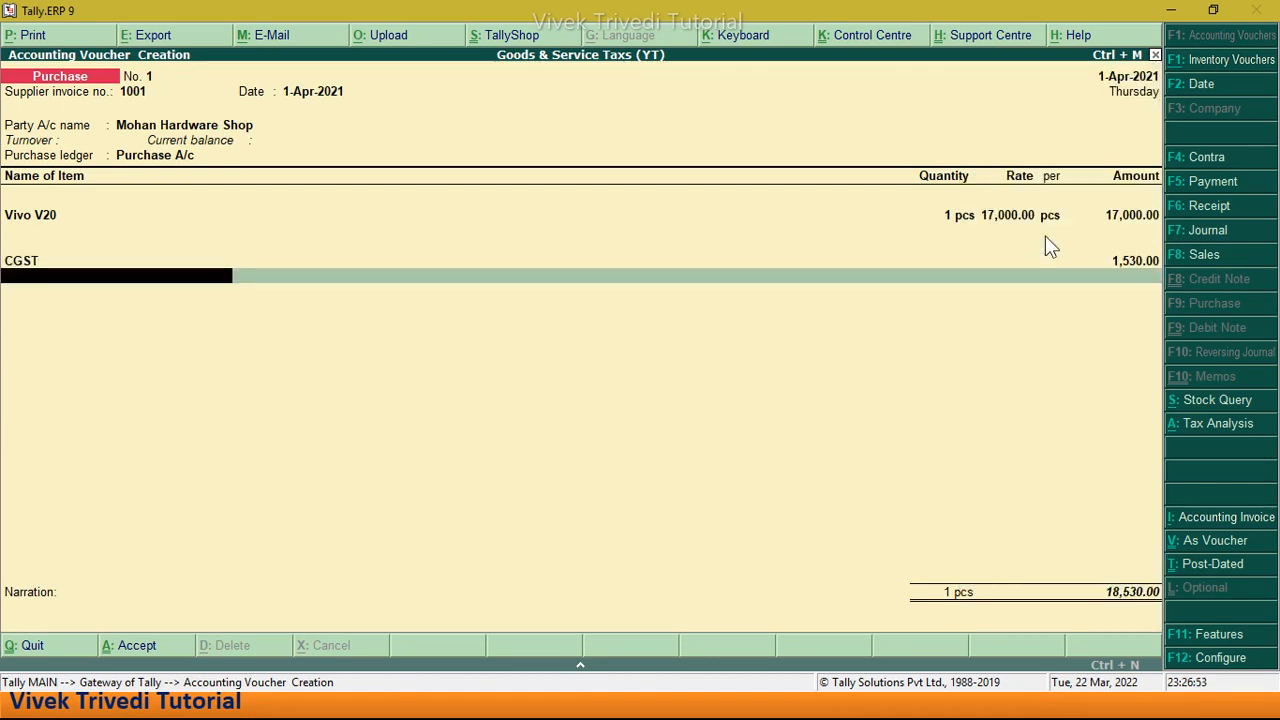
pyautogui.press('Down')
pyautogui.press('Down')
pyautogui.press('Down')
pyautogui.press('Down')
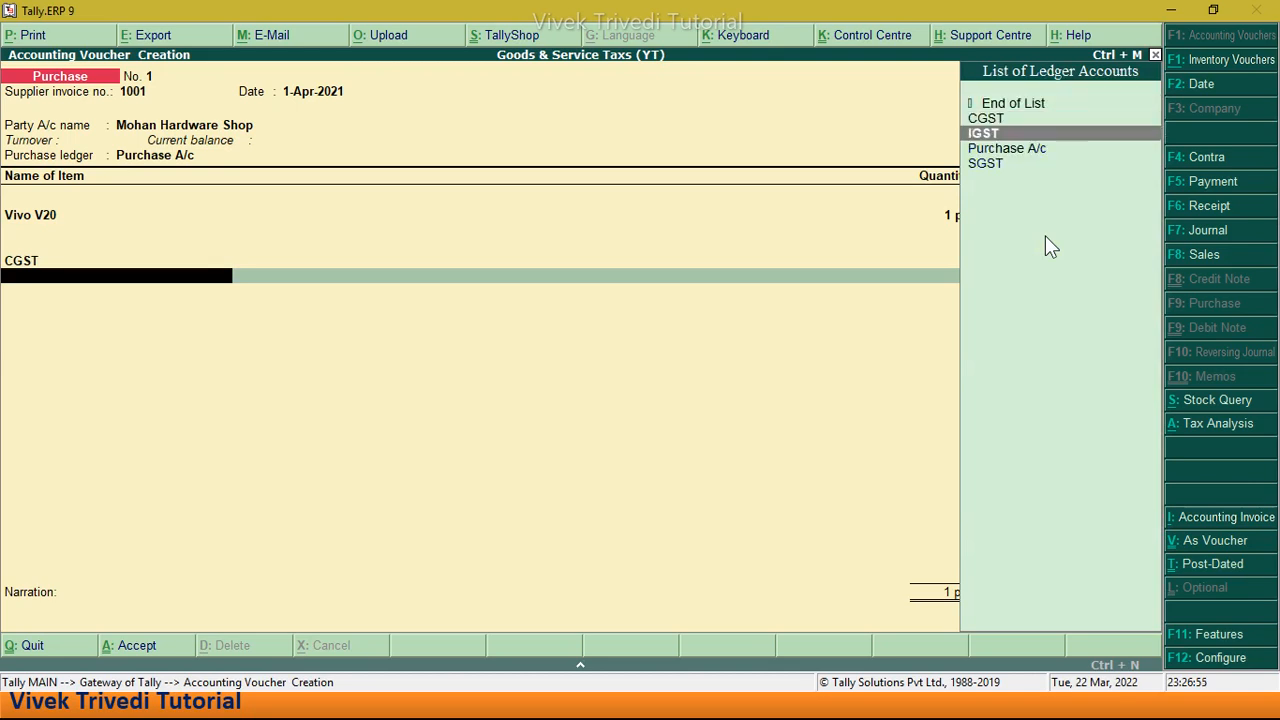
pyautogui.press('Return')
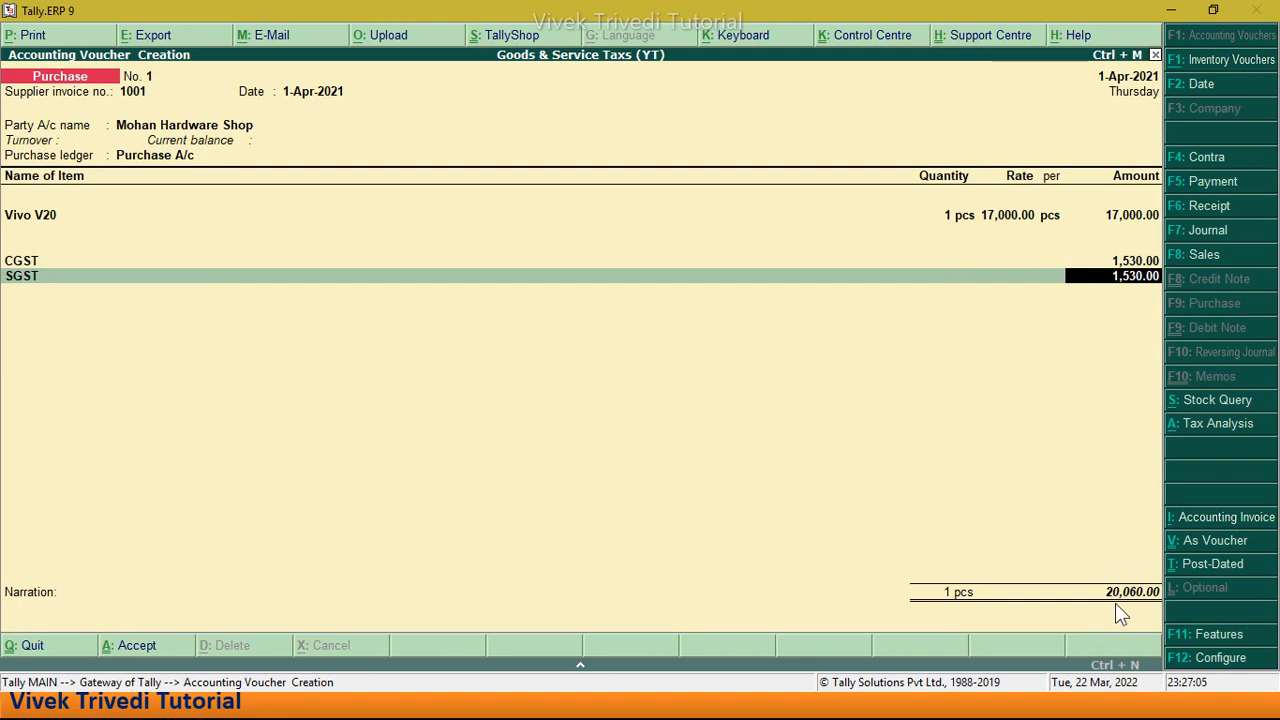
# Step: Review the voucher's tax analysis in detailed form and return to the voucher
pyautogui.click(1220, 440)
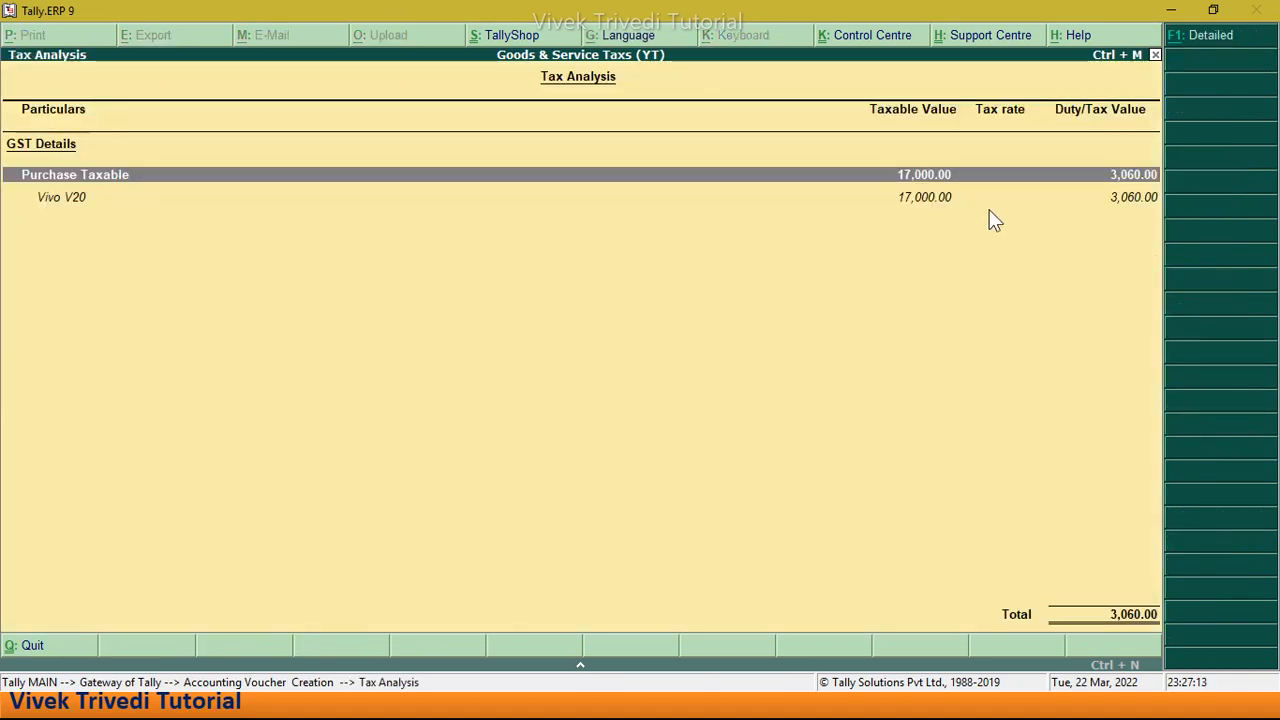
pyautogui.click(1178, 40)
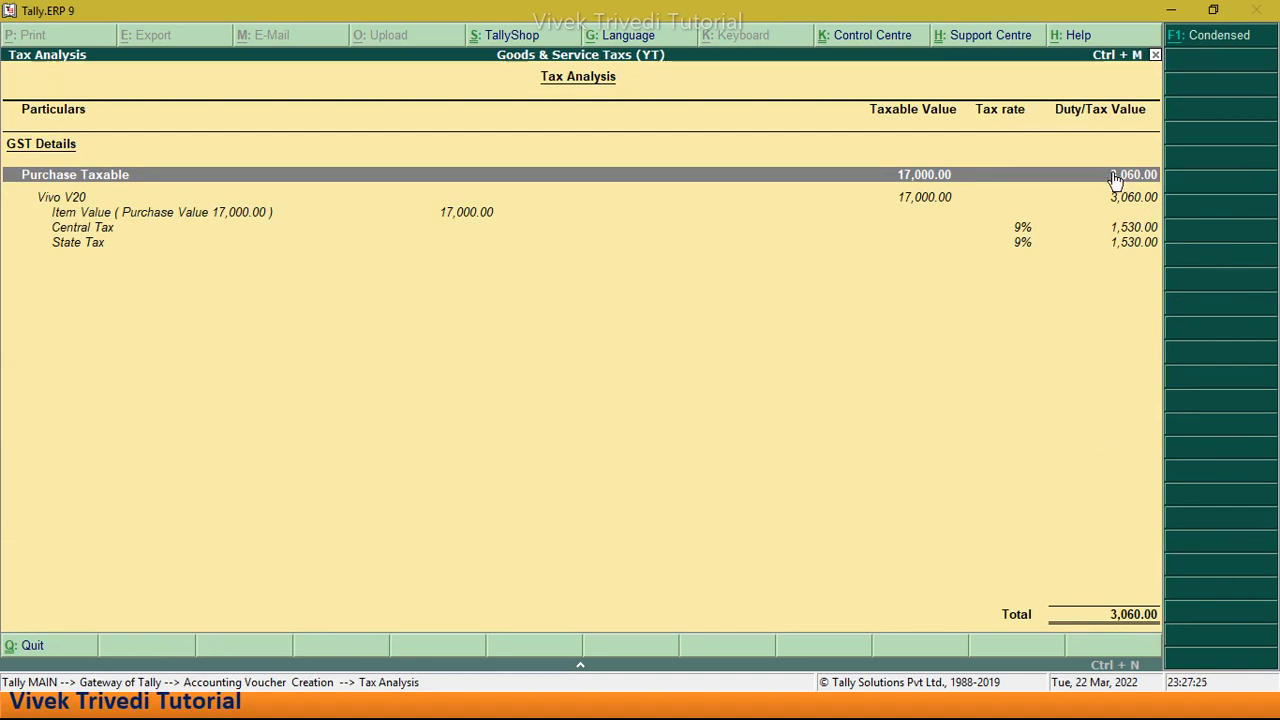
pyautogui.press('Escape')
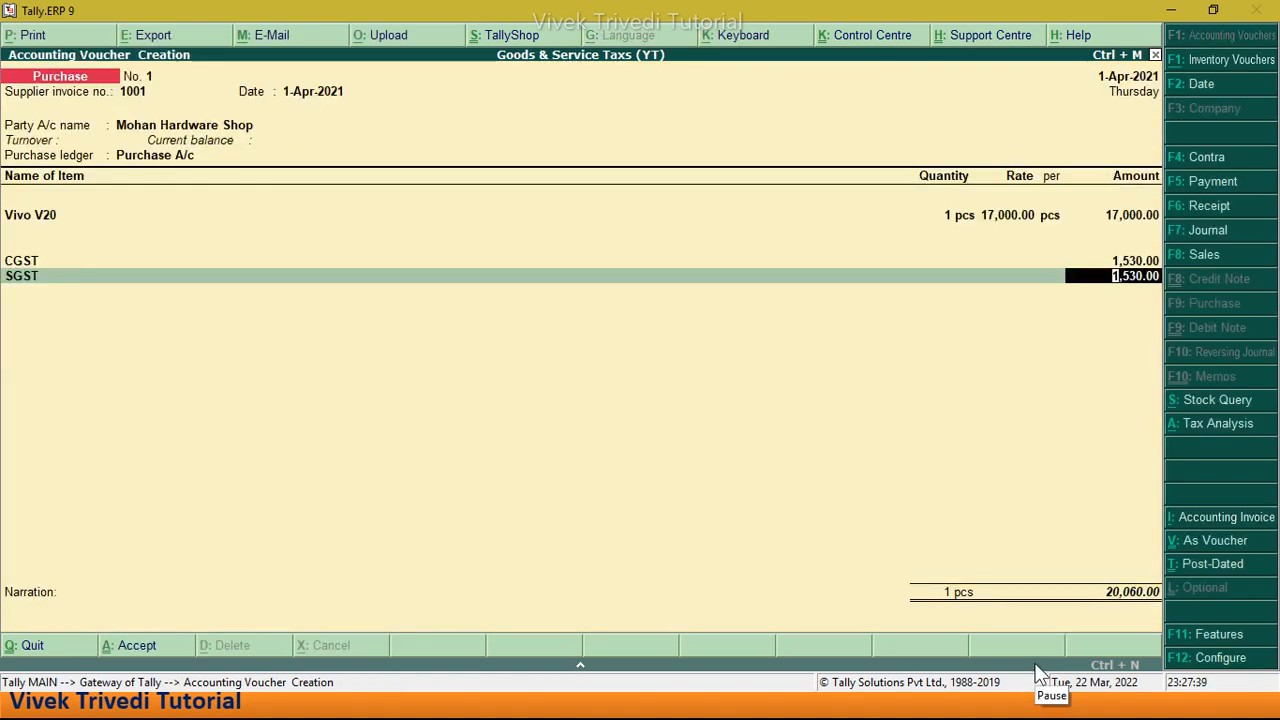
# Step: Keep the supplier's bill as New Ref 1001, accept the purchase voucher without narration, and return to the Gateway of Tally
pyautogui.press('Return')
pyautogui.press('Return')
pyautogui.press('Return')
pyautogui.press('Return')
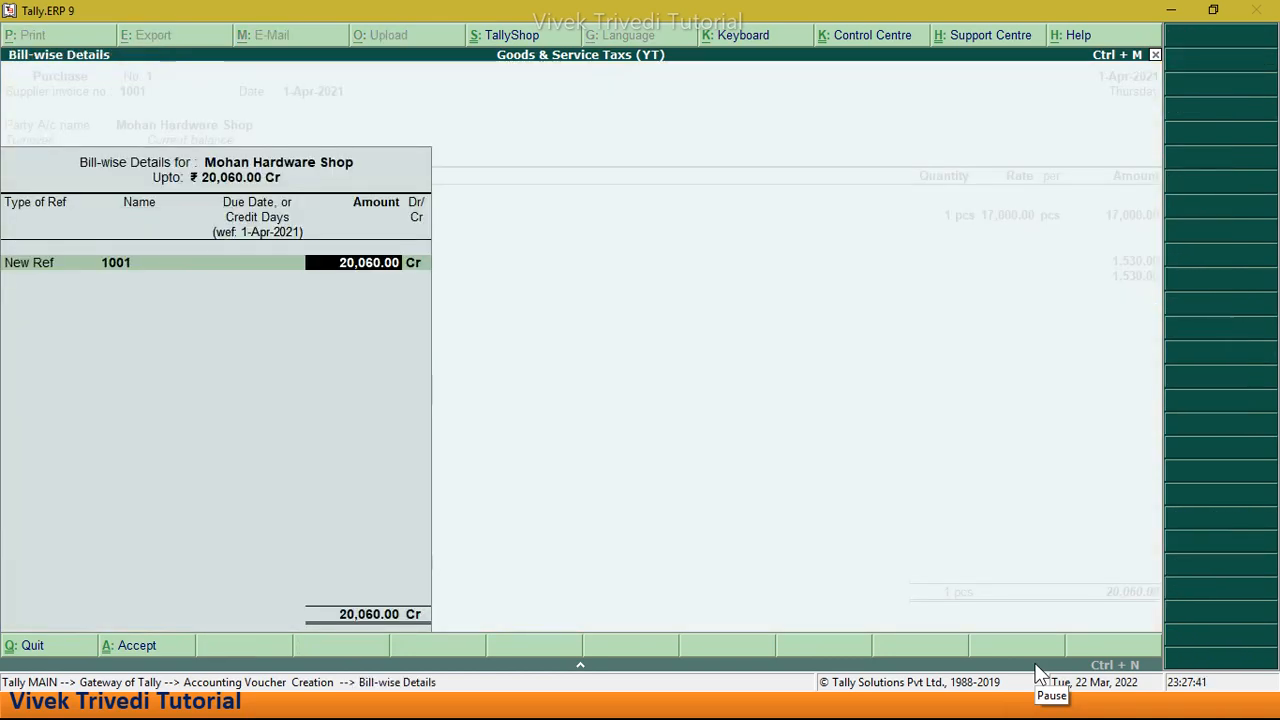
pyautogui.press('Return')
pyautogui.press('Return')
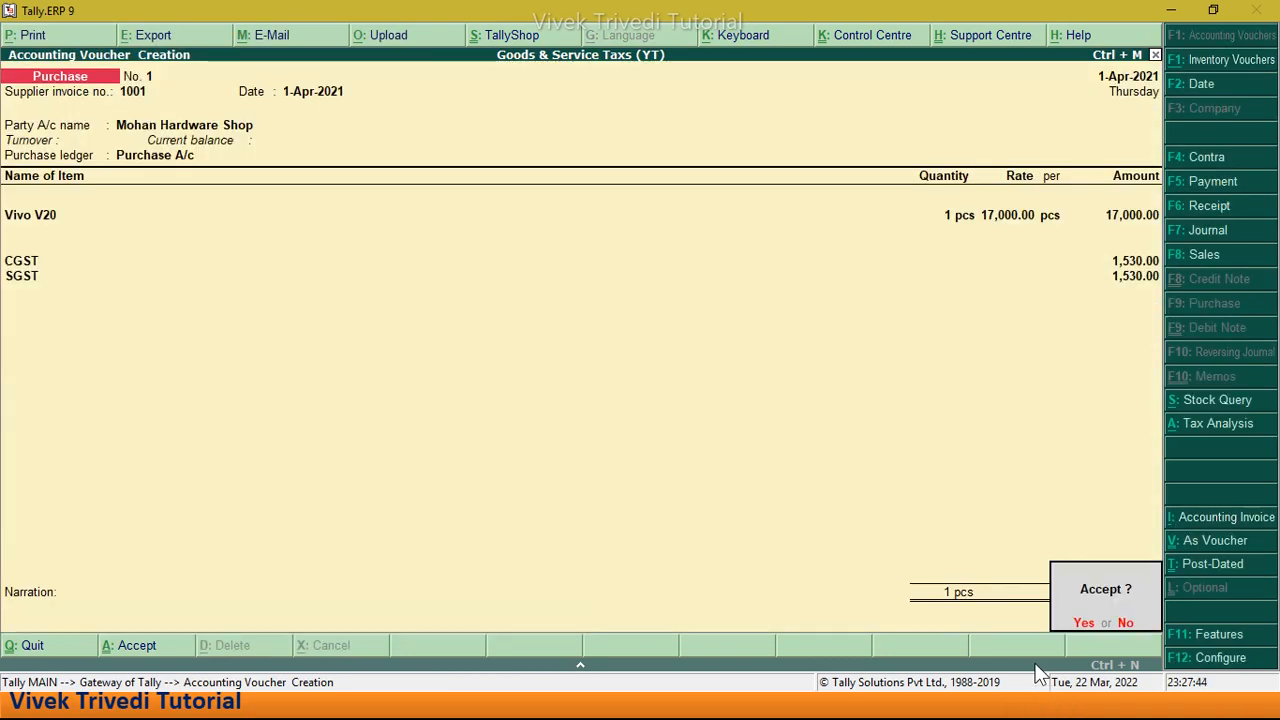
pyautogui.press('Return')
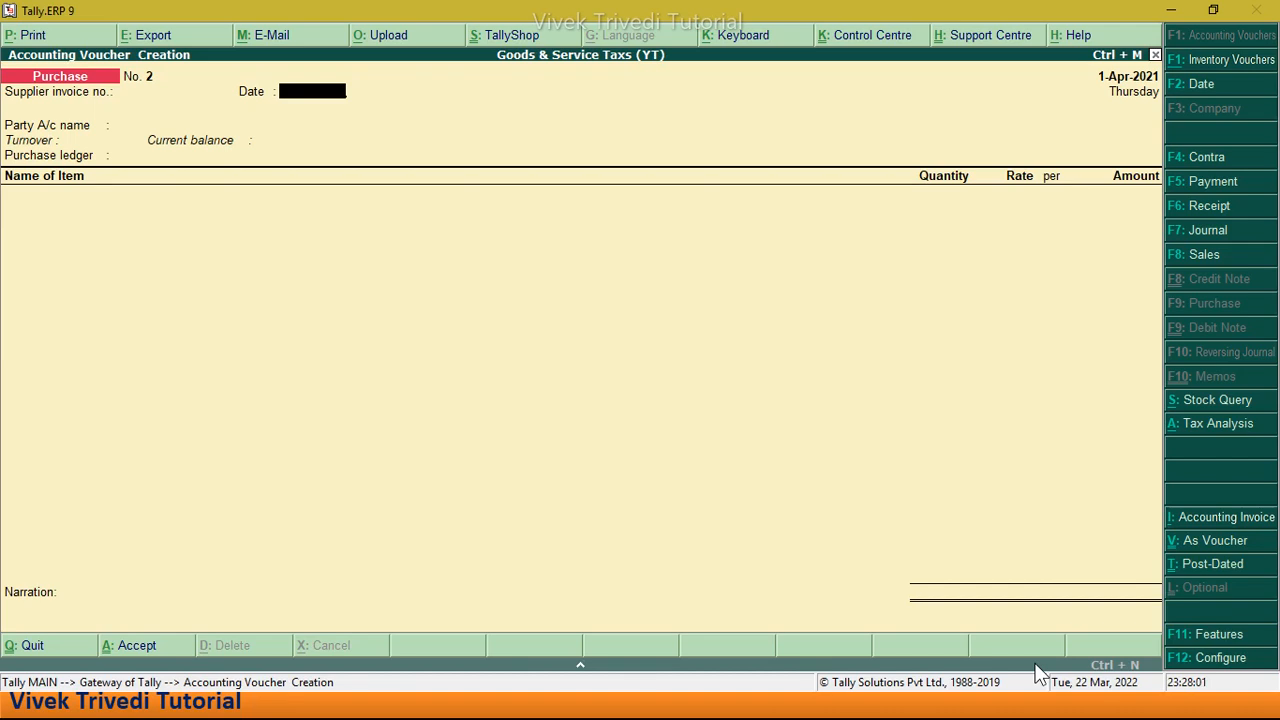
pyautogui.press('Escape')
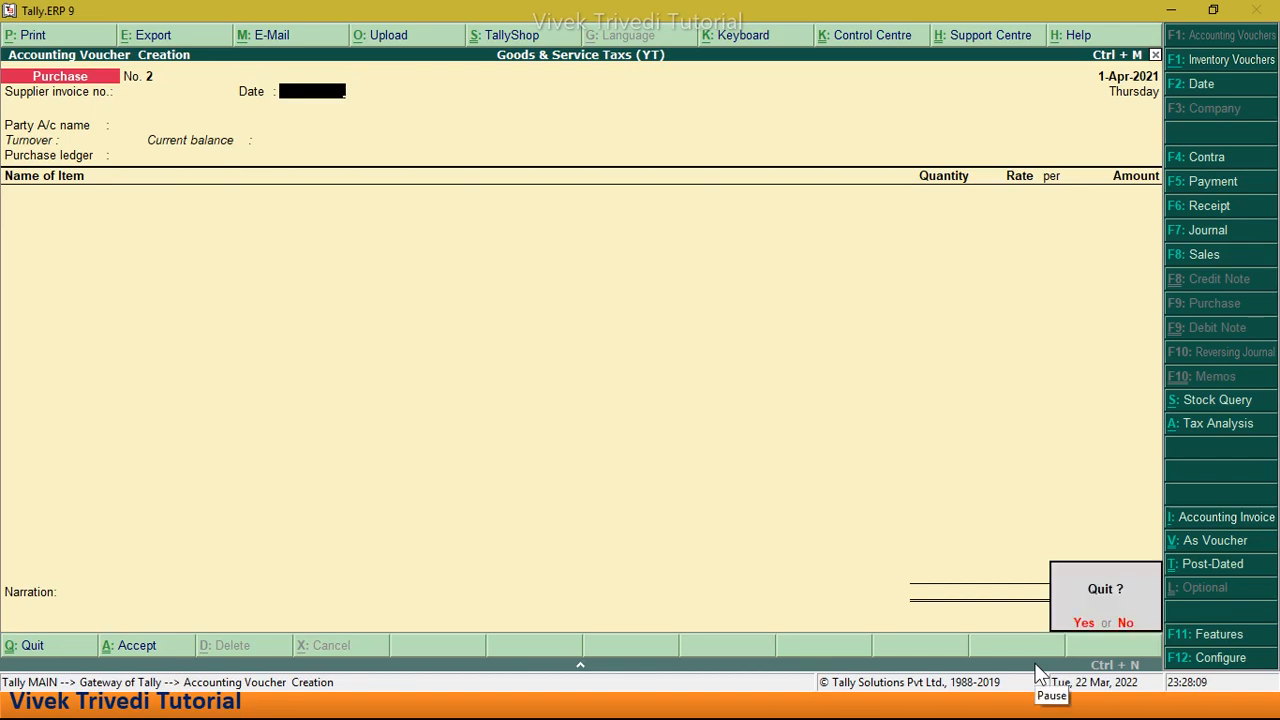
pyautogui.press('Return')
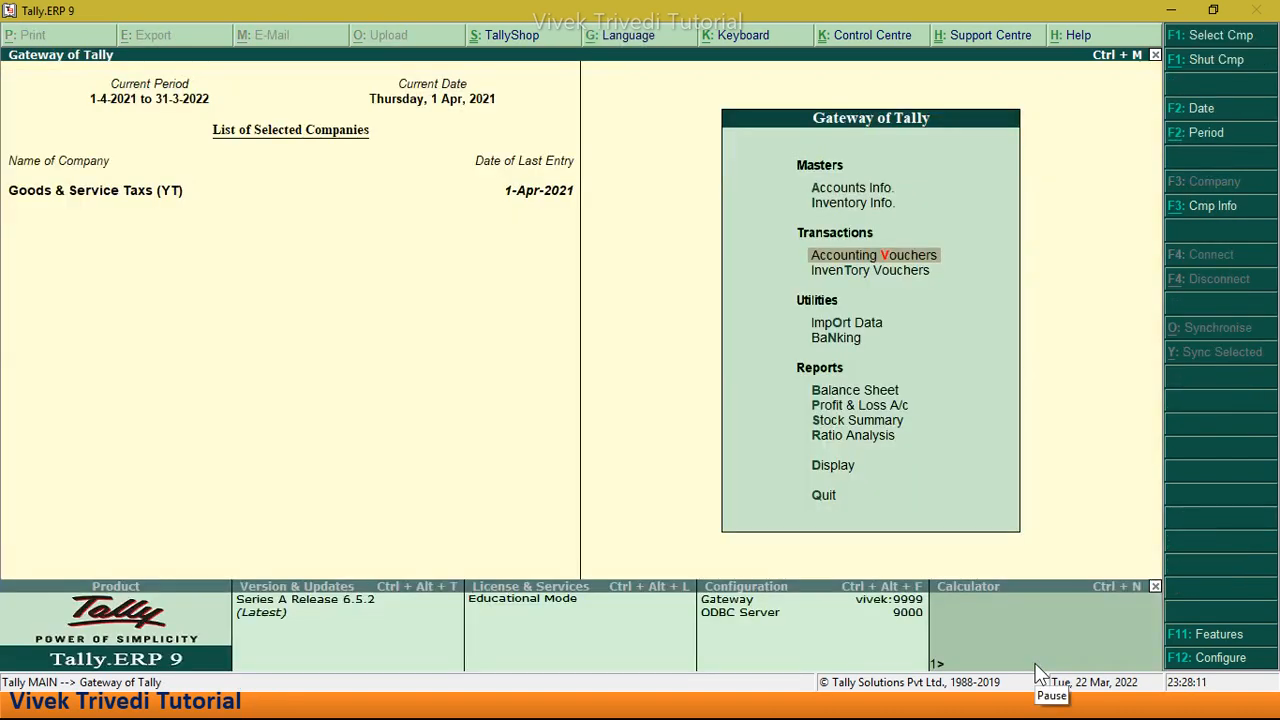
# Step: Start a new single ledger named Purchase A/c @5% without an alias
pyautogui.press('Up')
pyautogui.press('Up')
pyautogui.press('Return')
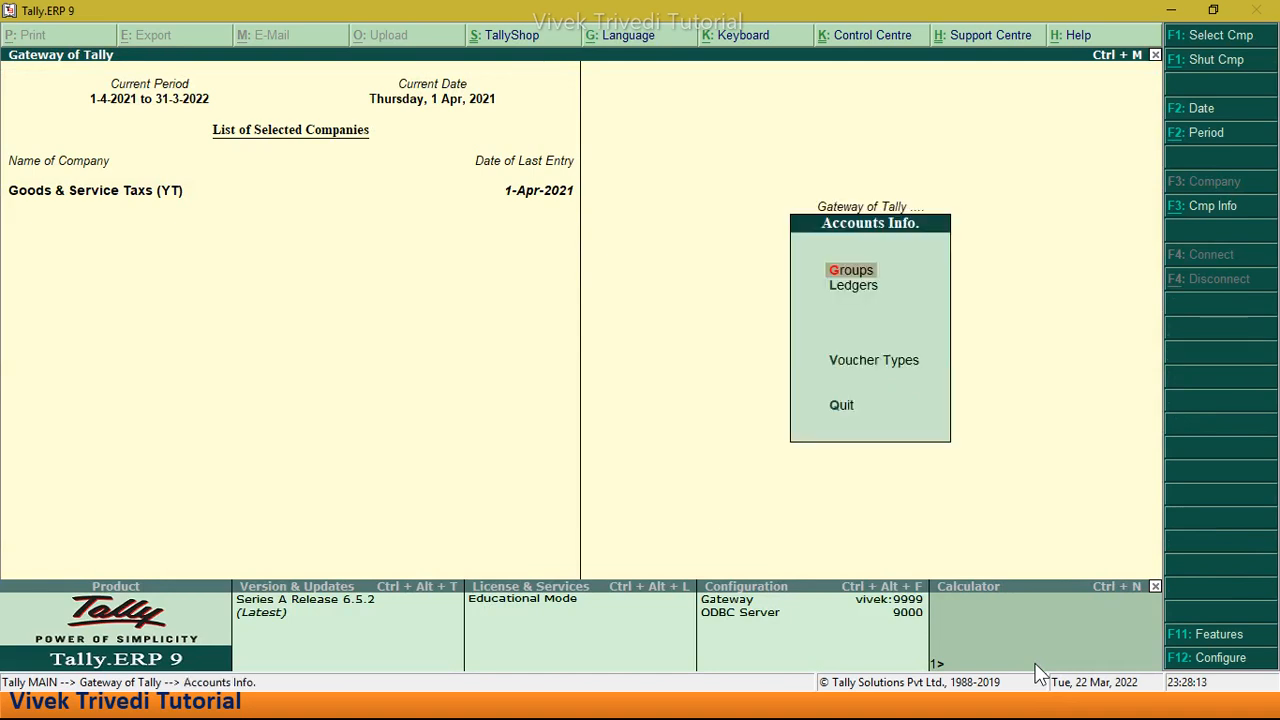
pyautogui.press('Down')
pyautogui.press('Return')
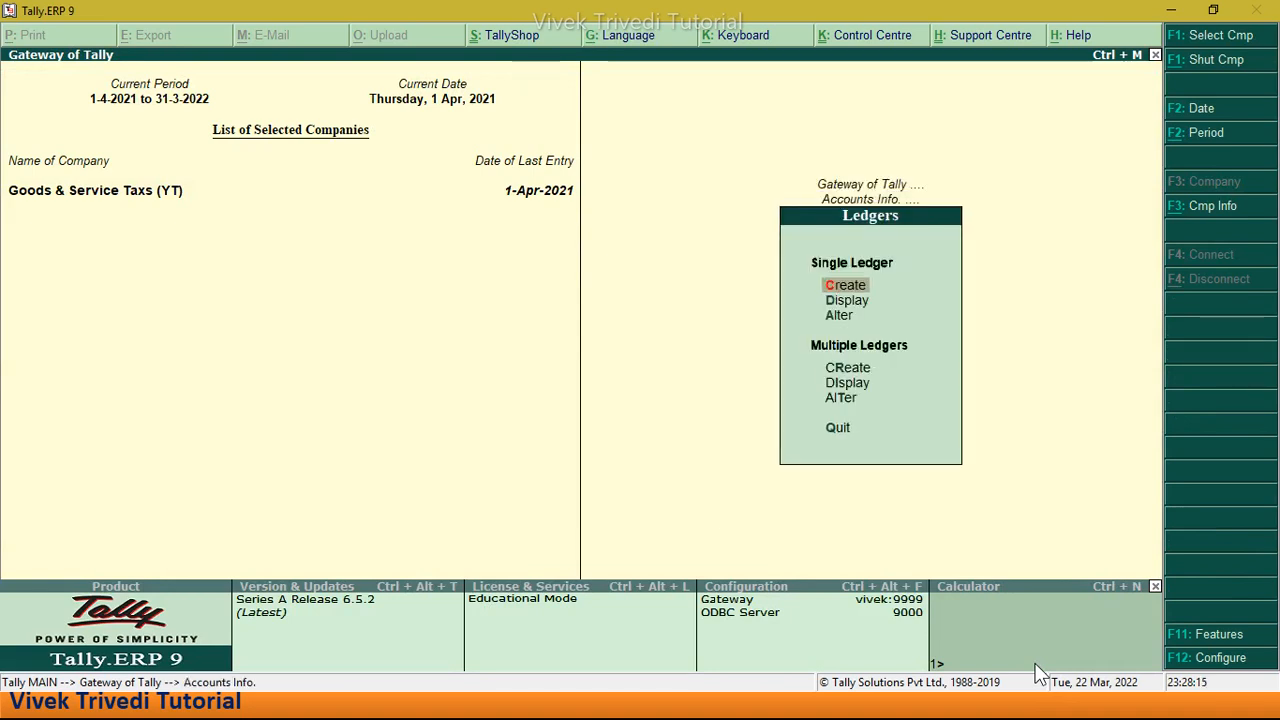
pyautogui.press('Return')
pyautogui.write('P')
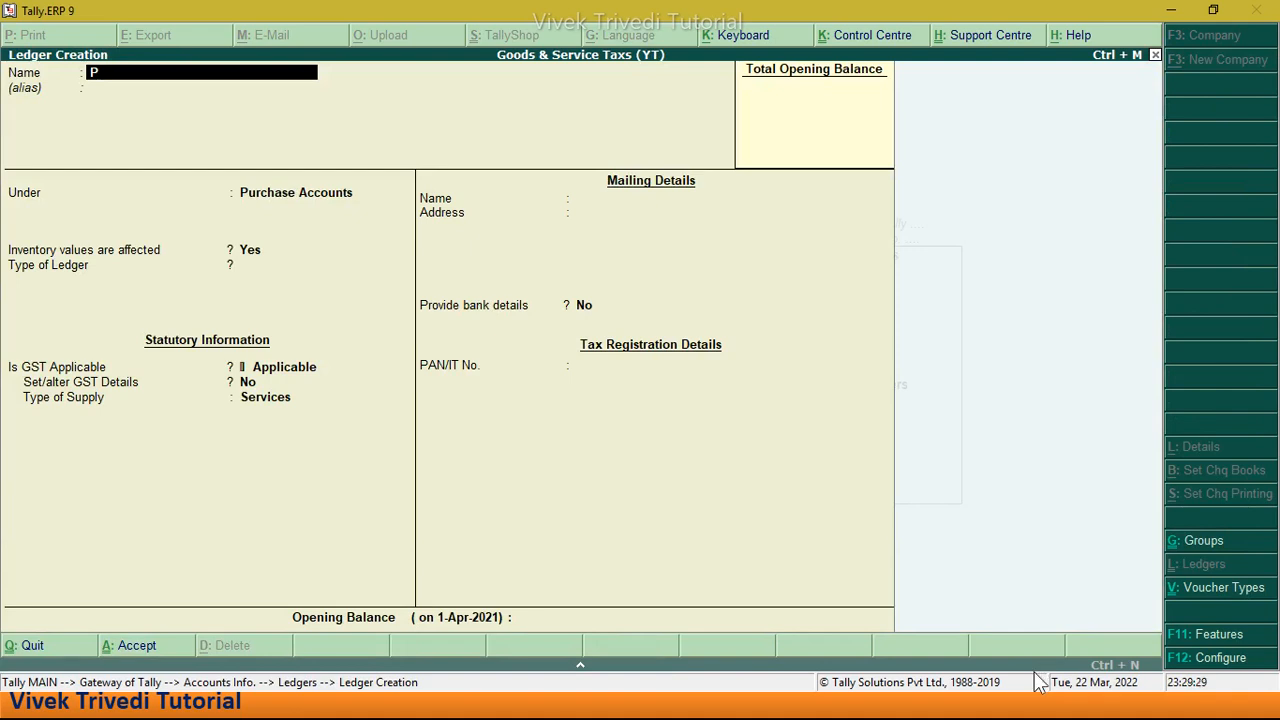
pyautogui.write('urchase a/c')
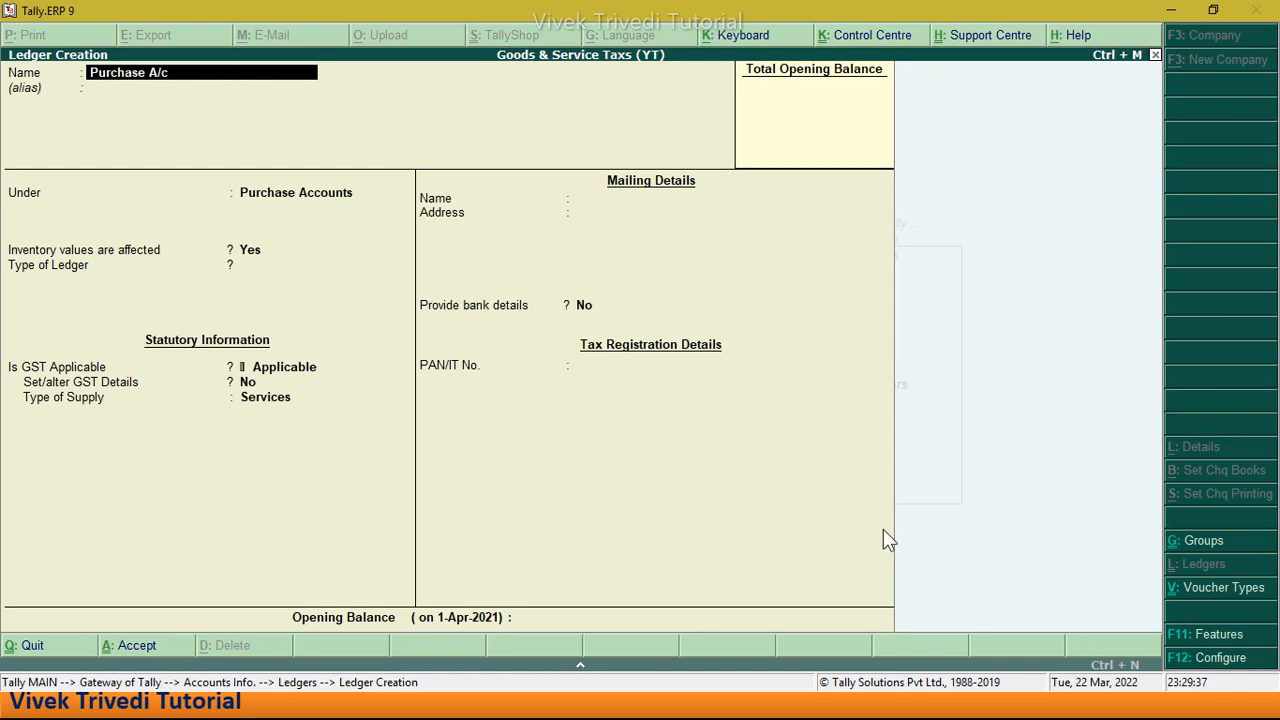
pyautogui.write(' 5')
pyautogui.press('BackSpace')
pyautogui.write('@5%')
pyautogui.press('Return')
pyautogui.press('Return')
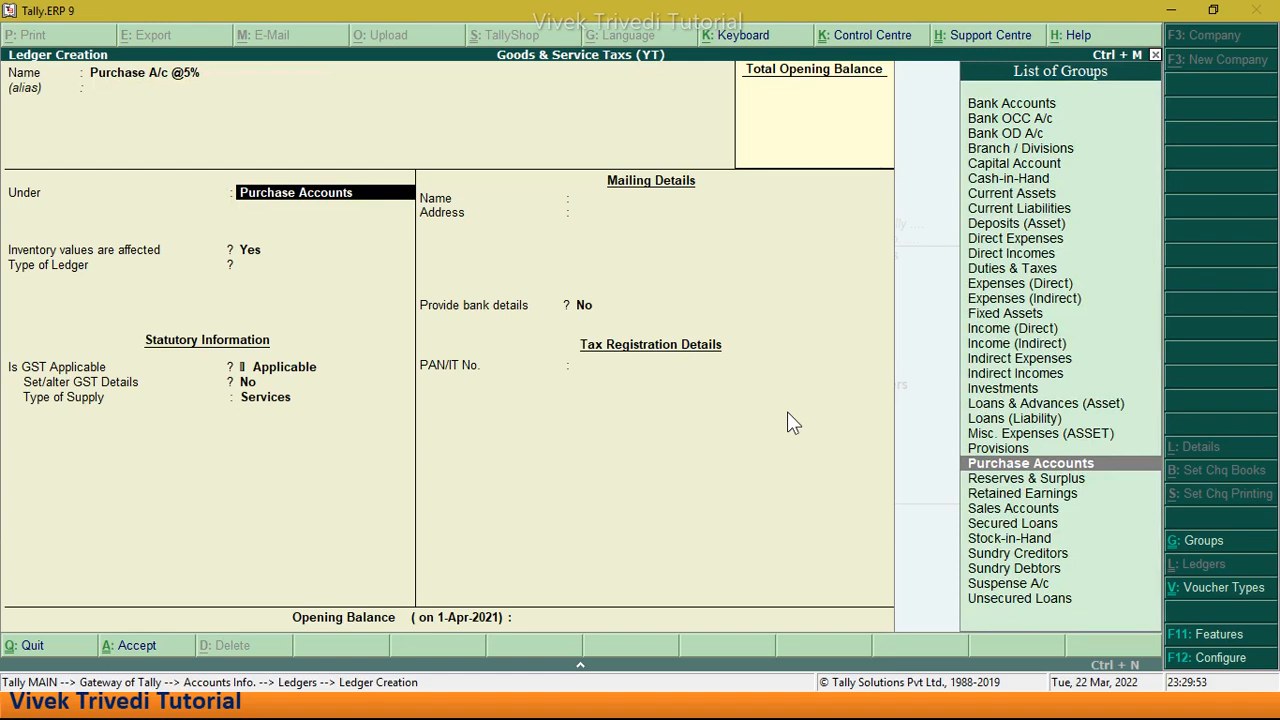
# Step: Keep the 5% ledger under Purchase Accounts with inventory values affected and the type of ledger Not Applicable
pyautogui.press('Return')
pyautogui.press('Return')
pyautogui.press('Return')
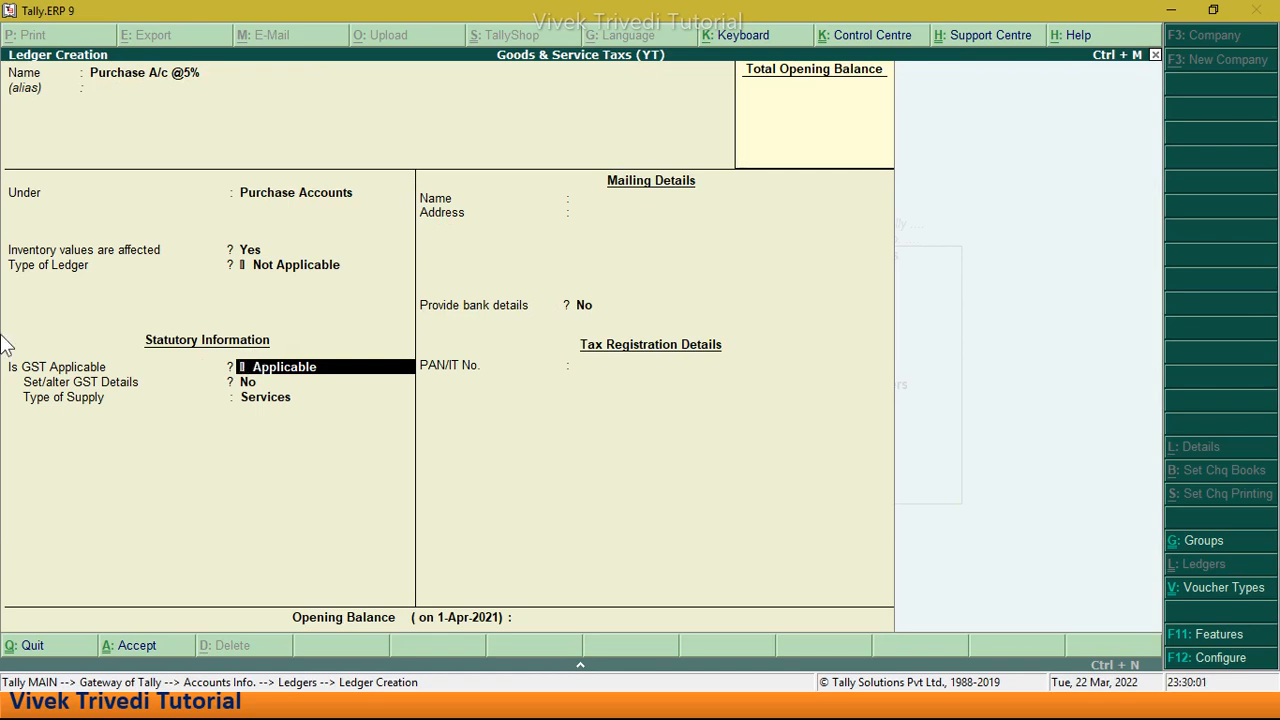
# Step: Keep GST applicable, enable GST details for the 5% ledger, and set the nature of transaction to Purchase Taxable without description or HSN/SAC
pyautogui.press('Return')
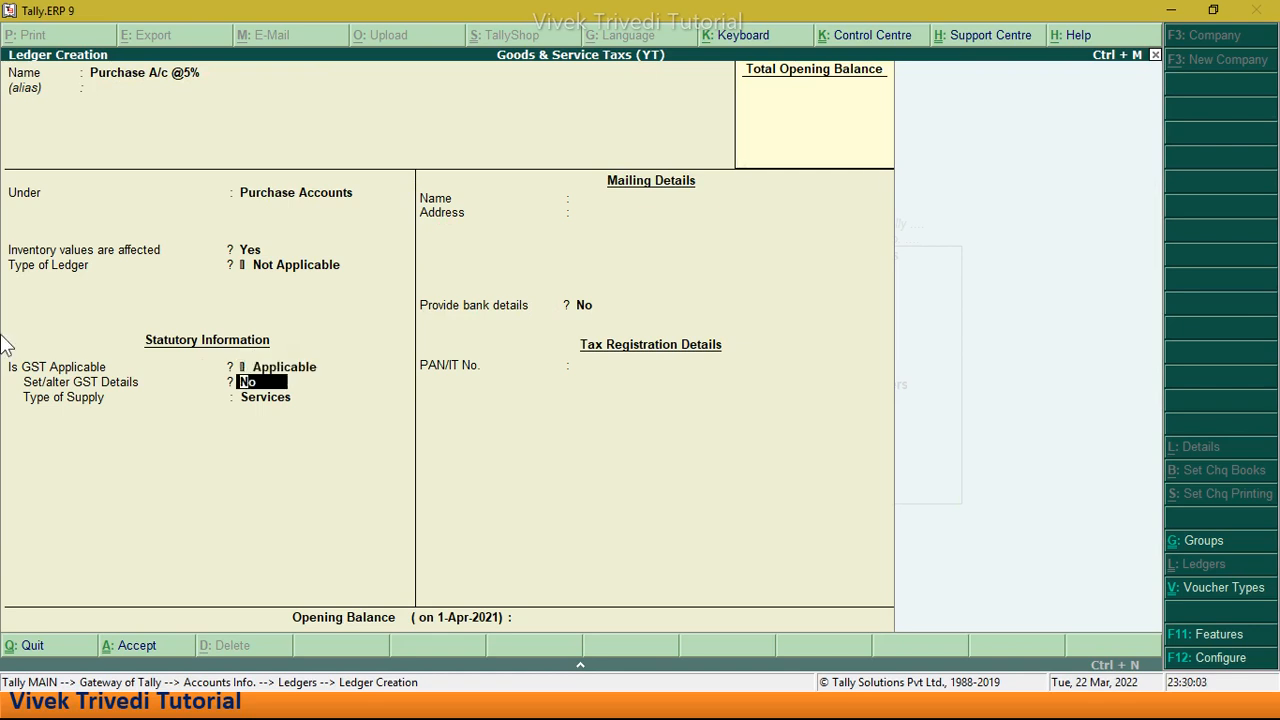
pyautogui.write('y')
pyautogui.press('Return')
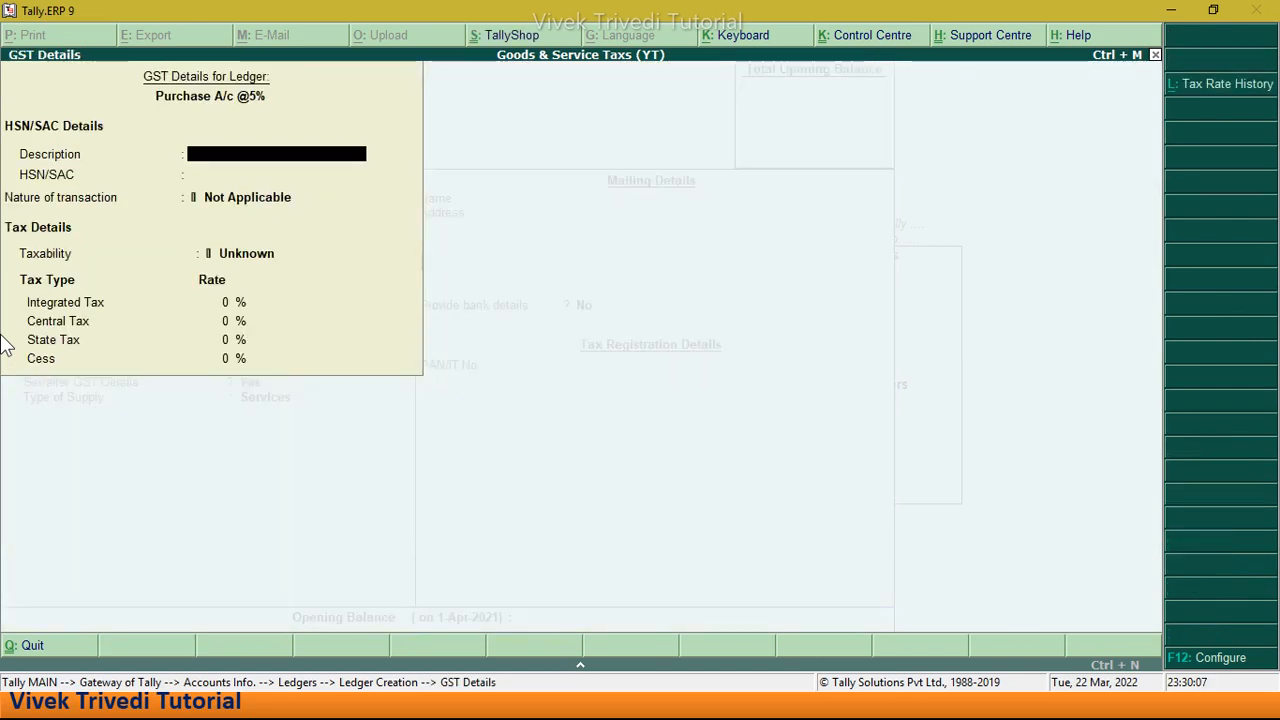
pyautogui.press('Return')
pyautogui.press('Return')
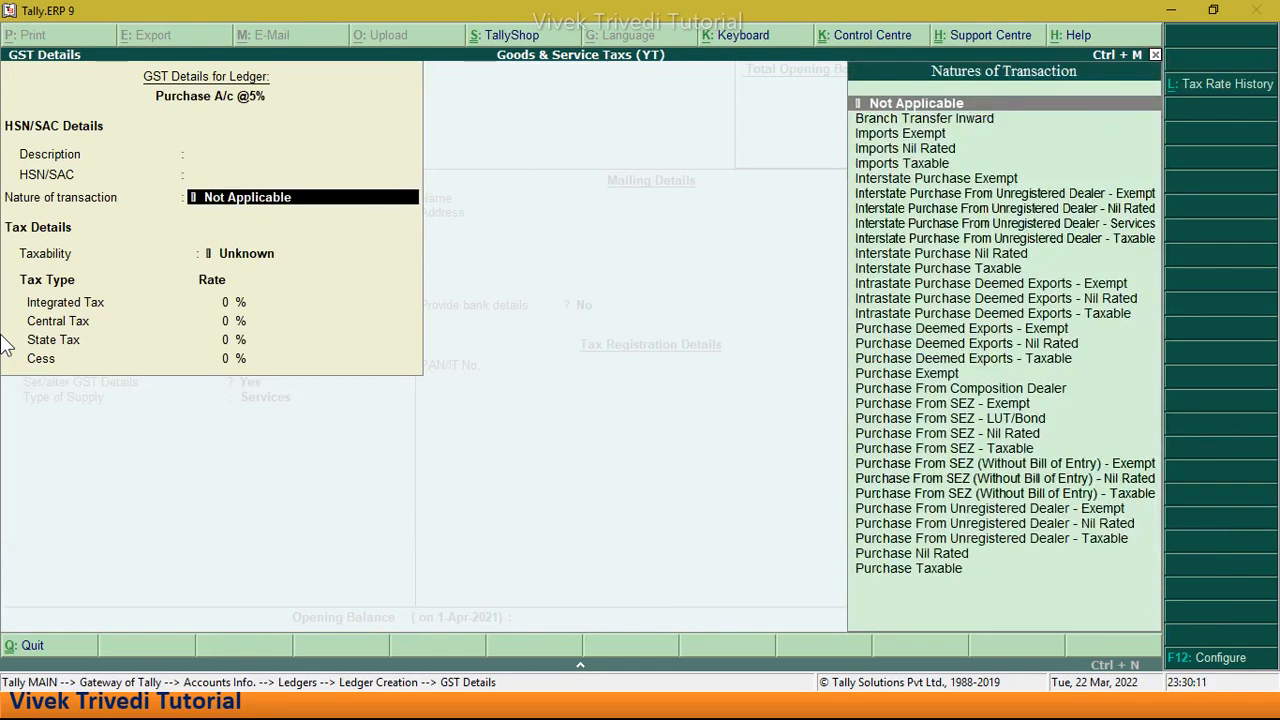
pyautogui.press('Down')
pyautogui.press('Down')
pyautogui.press('Down')
pyautogui.press('Down')
pyautogui.press('Down')
pyautogui.press('Down')
pyautogui.press('Down')
pyautogui.press('Down')
pyautogui.press('Down')
pyautogui.press('Down')
pyautogui.press('Down')
pyautogui.press('Down')
pyautogui.press('Down')
pyautogui.press('Down')
pyautogui.press('Down')
pyautogui.press('Down')
pyautogui.press('Down')
pyautogui.press('Down')
pyautogui.press('Down')
pyautogui.press('Down')
pyautogui.press('Down')
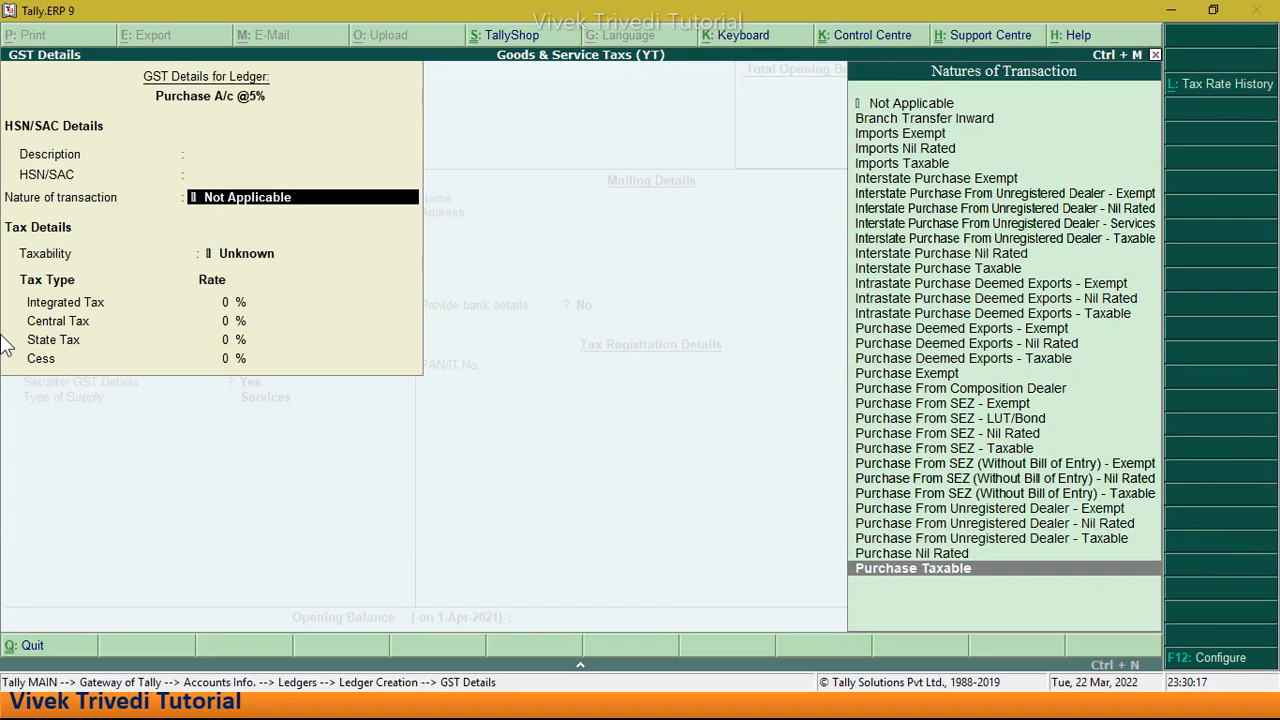
pyautogui.press('Return')
# Step: Set the 5% ledger's integrated tax rate to 5%, keeping the automatic central and state tax split and no cess
pyautogui.write('5')
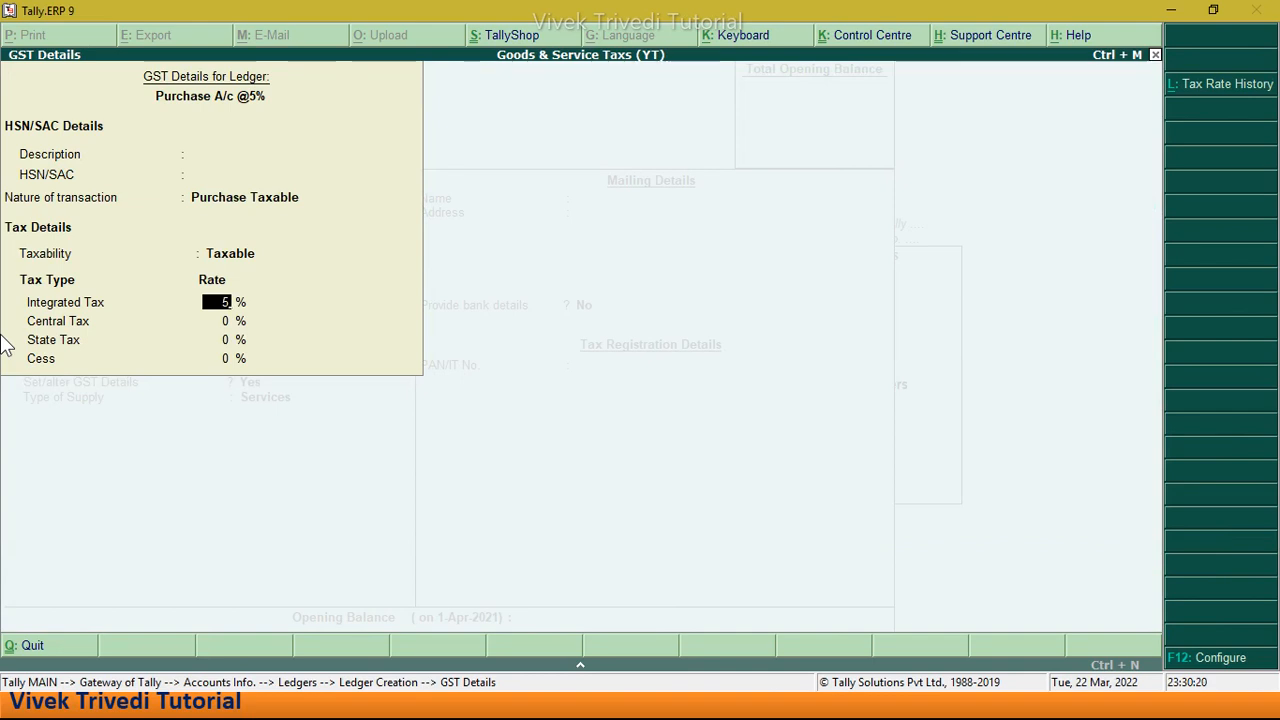
pyautogui.press('Return')
pyautogui.press('Return')
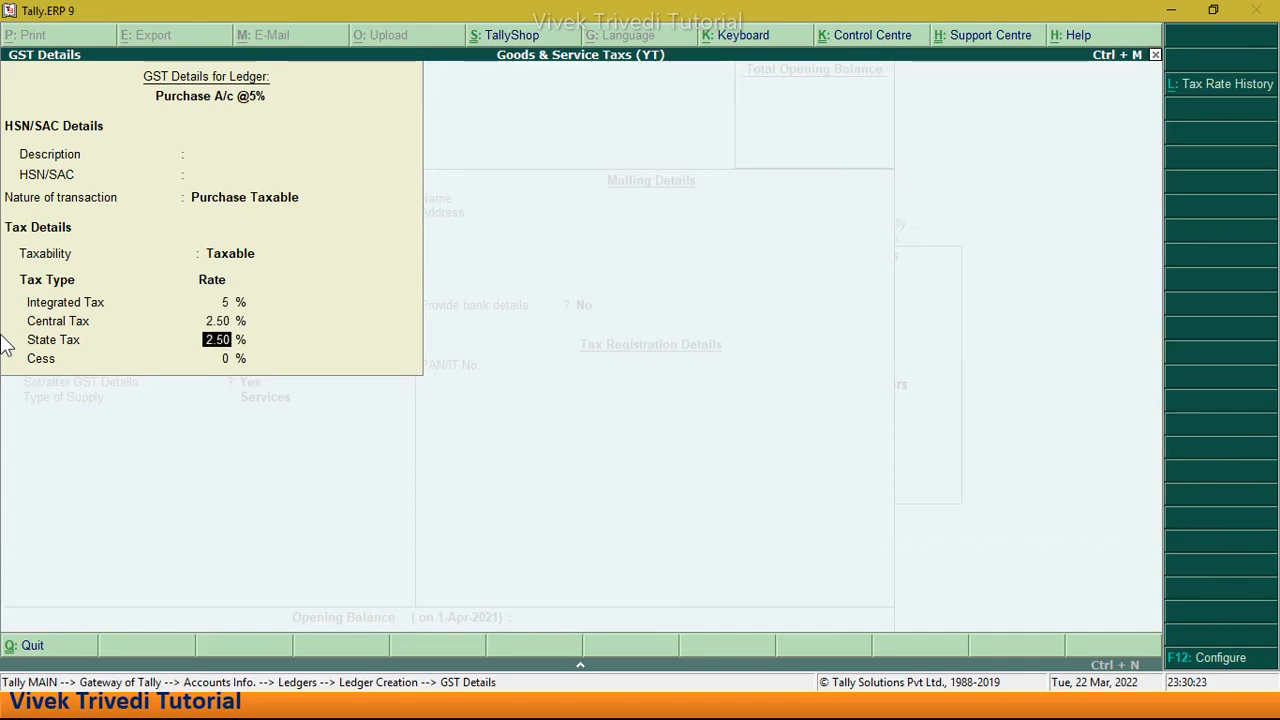
pyautogui.press('Return')
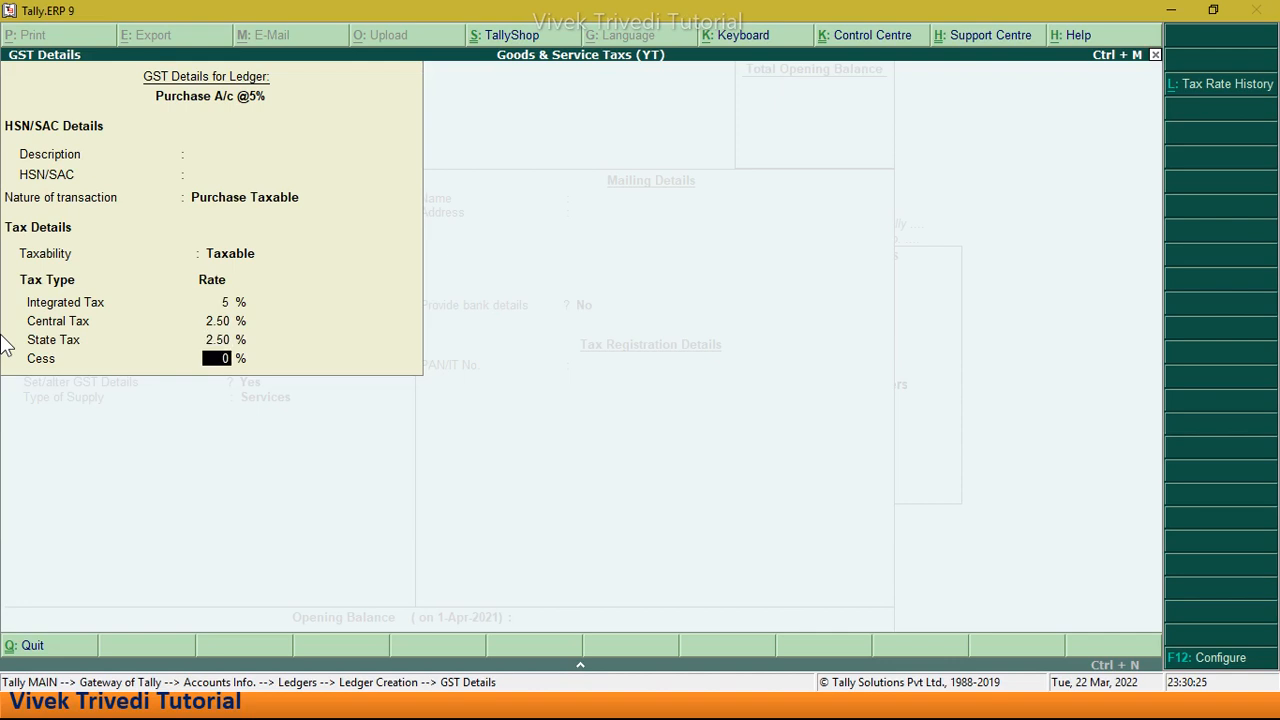
pyautogui.press('Return')
# Step: Set the 5% ledger's type of supply to Goods and accept it without an opening balance
pyautogui.press('Return')
pyautogui.press('BackSpace')
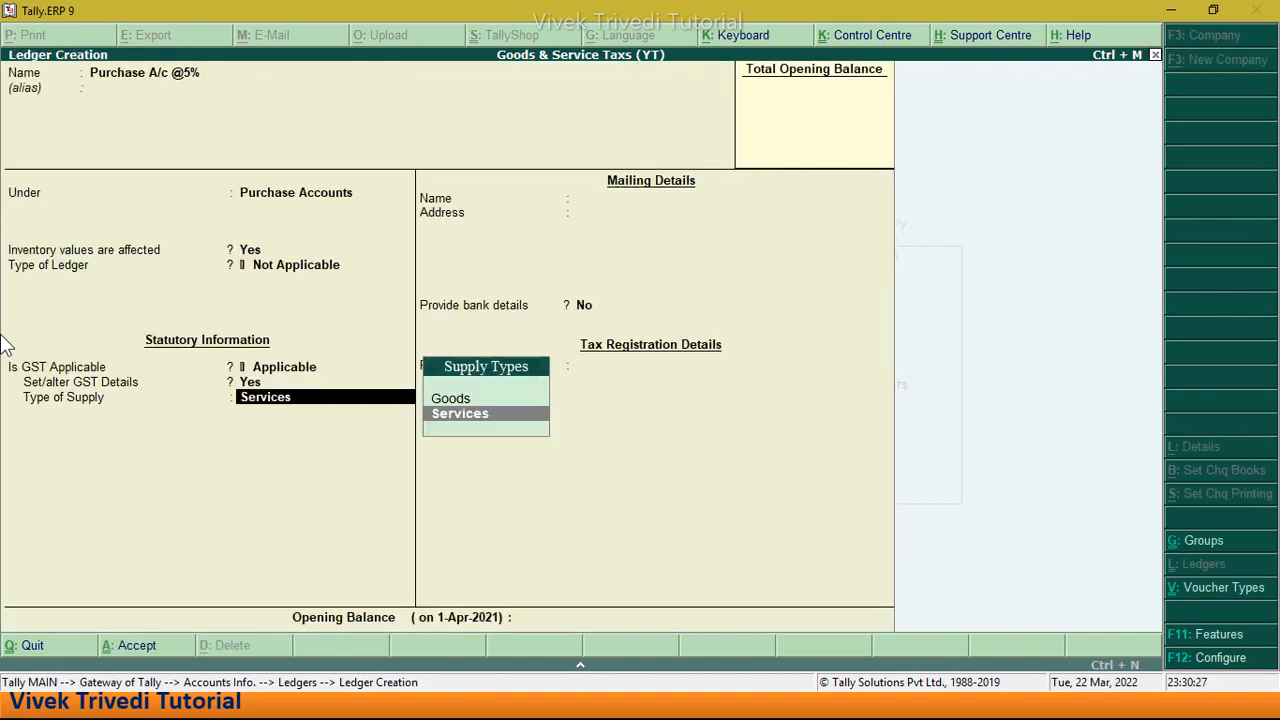
pyautogui.press('Up')
pyautogui.press('Return')
pyautogui.press('Return')
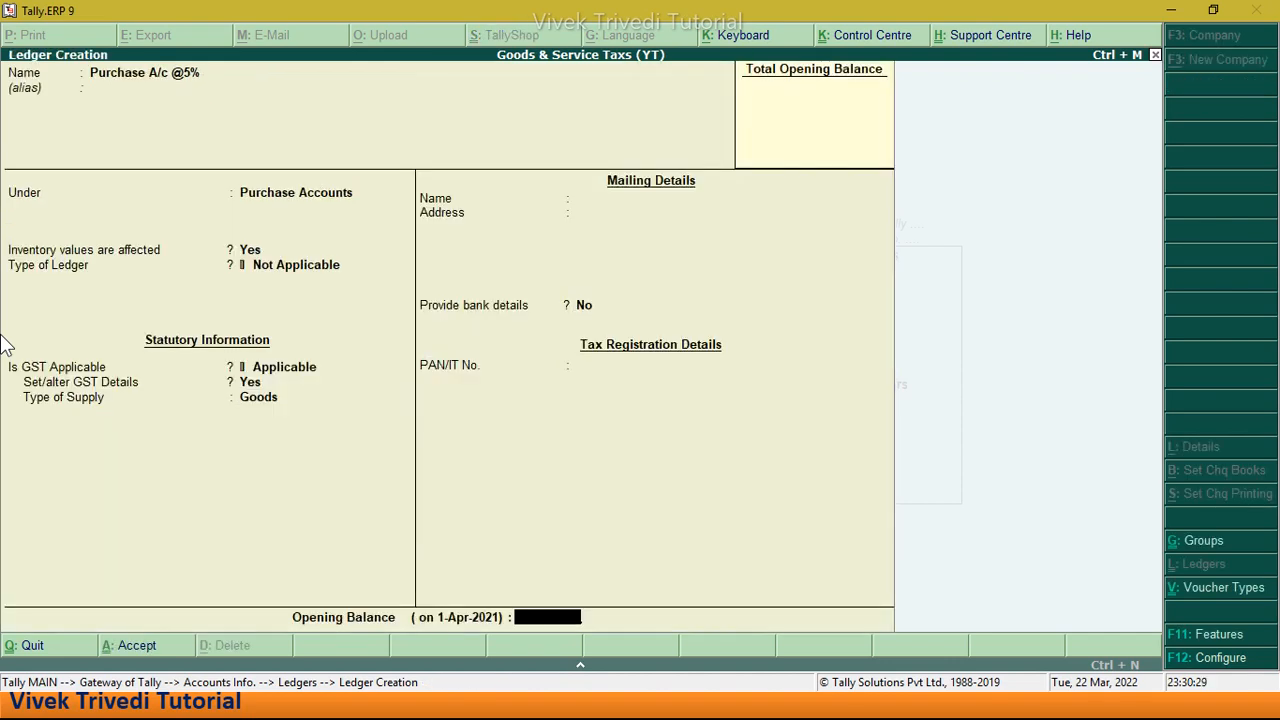
pyautogui.press('Return')
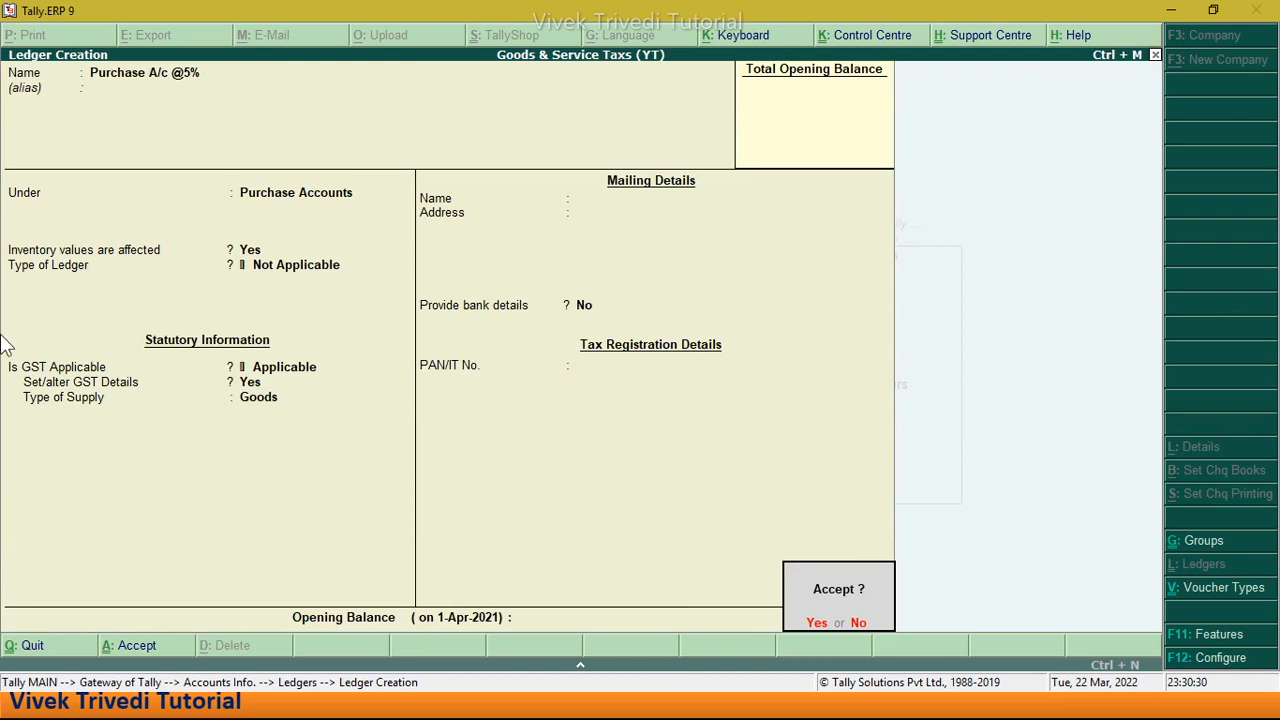
pyautogui.press('Return')
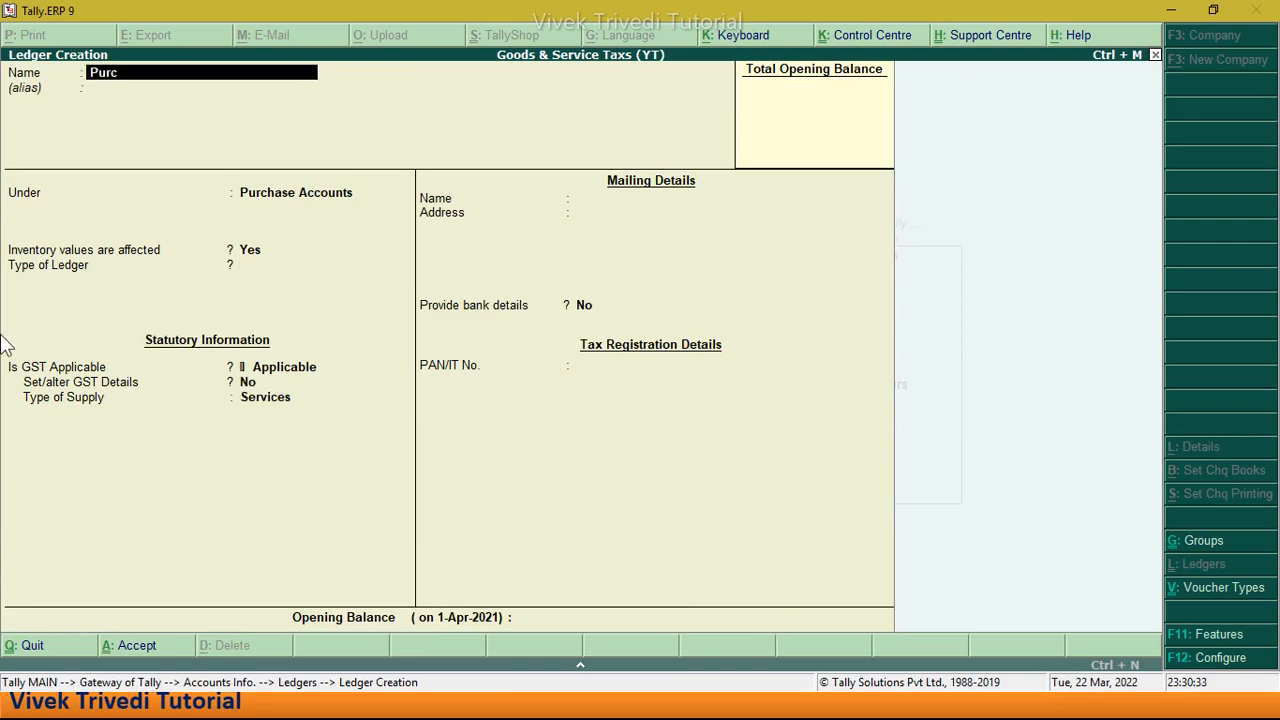
pyautogui.write('Purchase A/c @12%')
pyautogui.press('Return')
pyautogui.press('Return')
pyautogui.press('Return')
pyautogui.press('Return')
pyautogui.press('Return')
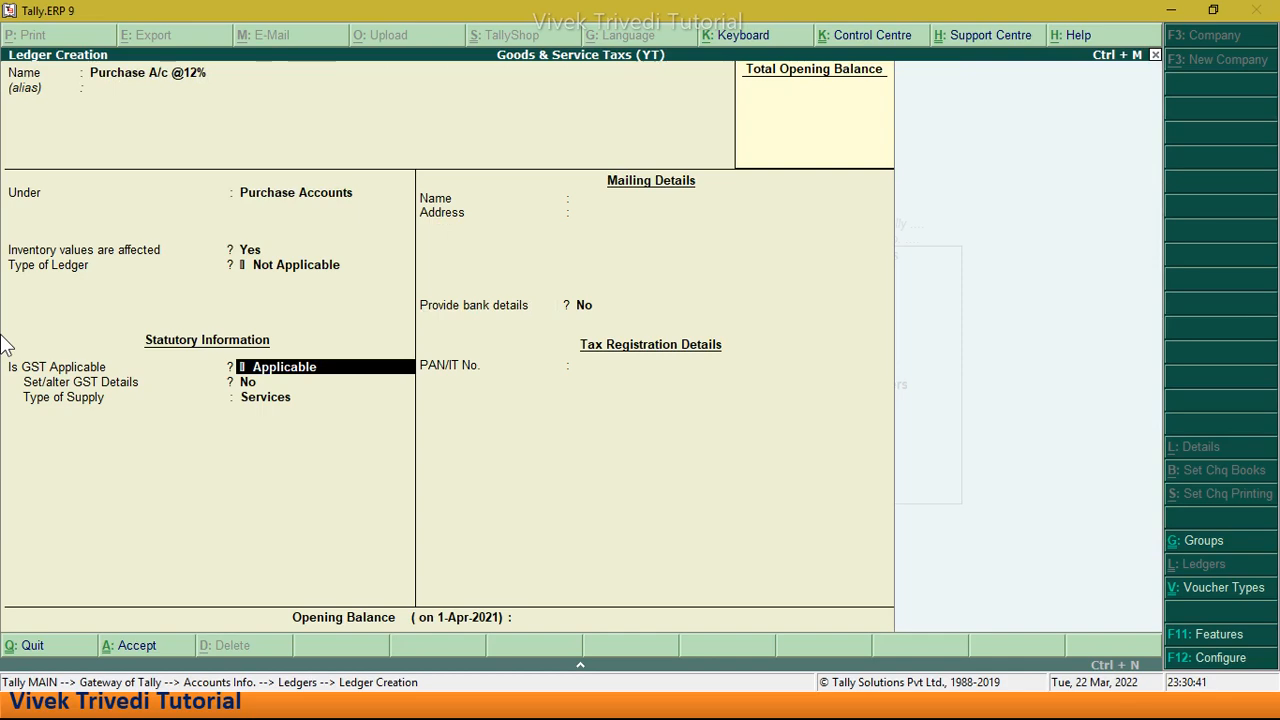
# Step: Keep GST applicable, enable GST details for the 12% ledger, and set the nature of transaction to Purchase Taxable
pyautogui.press('Return')
pyautogui.press('y')
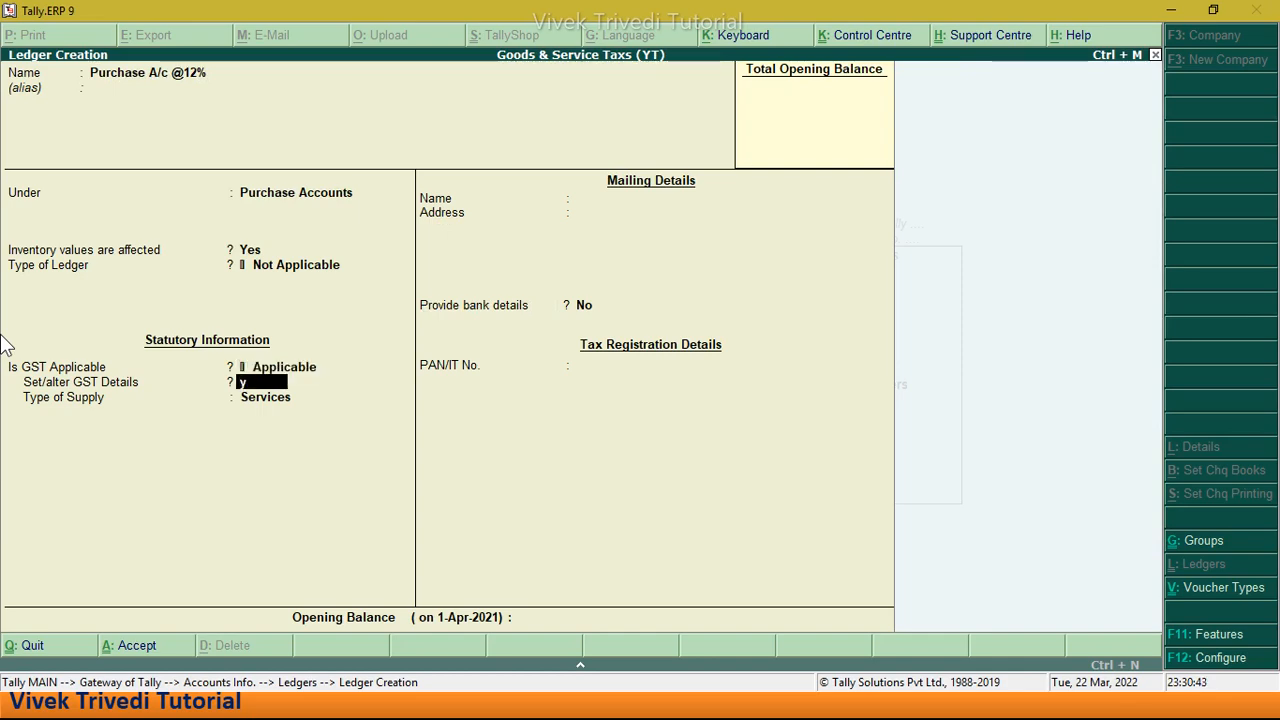
pyautogui.press('Return')
pyautogui.press('Return')
pyautogui.press('Return')
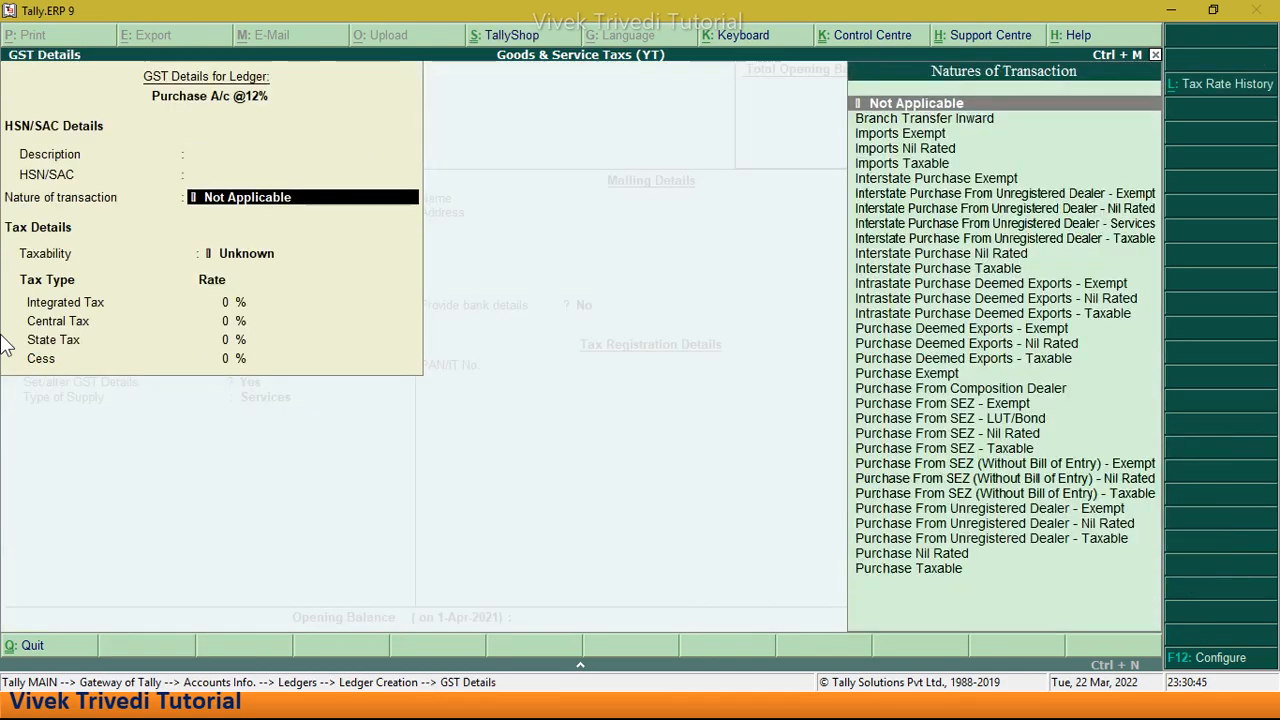
pyautogui.press('Down')
pyautogui.press('Down')
pyautogui.press('Down')
pyautogui.press('Down')
pyautogui.press('Down')
pyautogui.press('Down')
pyautogui.press('Down')
pyautogui.press('Down')
pyautogui.press('Down')
pyautogui.press('Down')
pyautogui.press('Down')
pyautogui.press('Down')
pyautogui.press('Down')
pyautogui.press('Down')
pyautogui.press('Down')
pyautogui.press('Down')
pyautogui.press('Down')
pyautogui.press('Down')
pyautogui.press('Down')
pyautogui.press('Down')
pyautogui.press('Down')
pyautogui.press('Down')
pyautogui.press('Down')
pyautogui.press('Down')
pyautogui.press('Down')
pyautogui.press('Down')
pyautogui.press('Down')
pyautogui.press('Down')
pyautogui.press('Down')
pyautogui.press('Down')
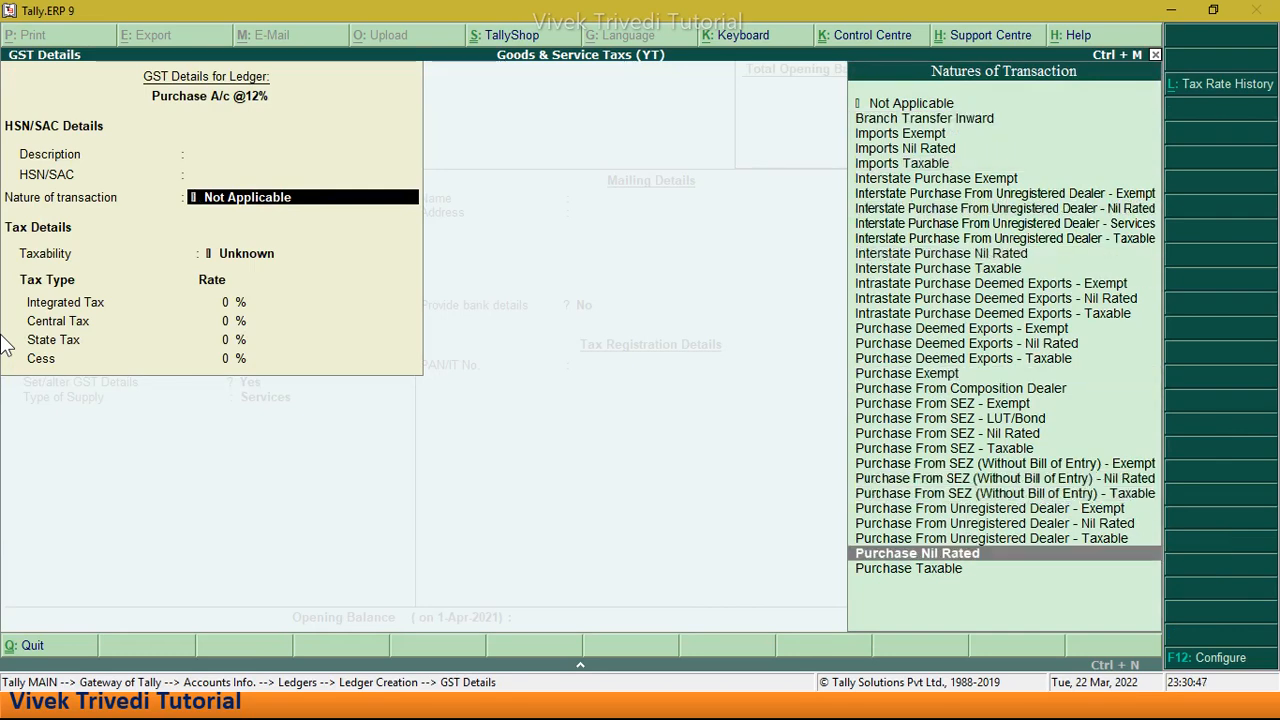
pyautogui.press('Return')
# Step: Set the 12% ledger's integrated tax rate to 12%, keeping the automatic central and state tax split and no cess
pyautogui.write('12')
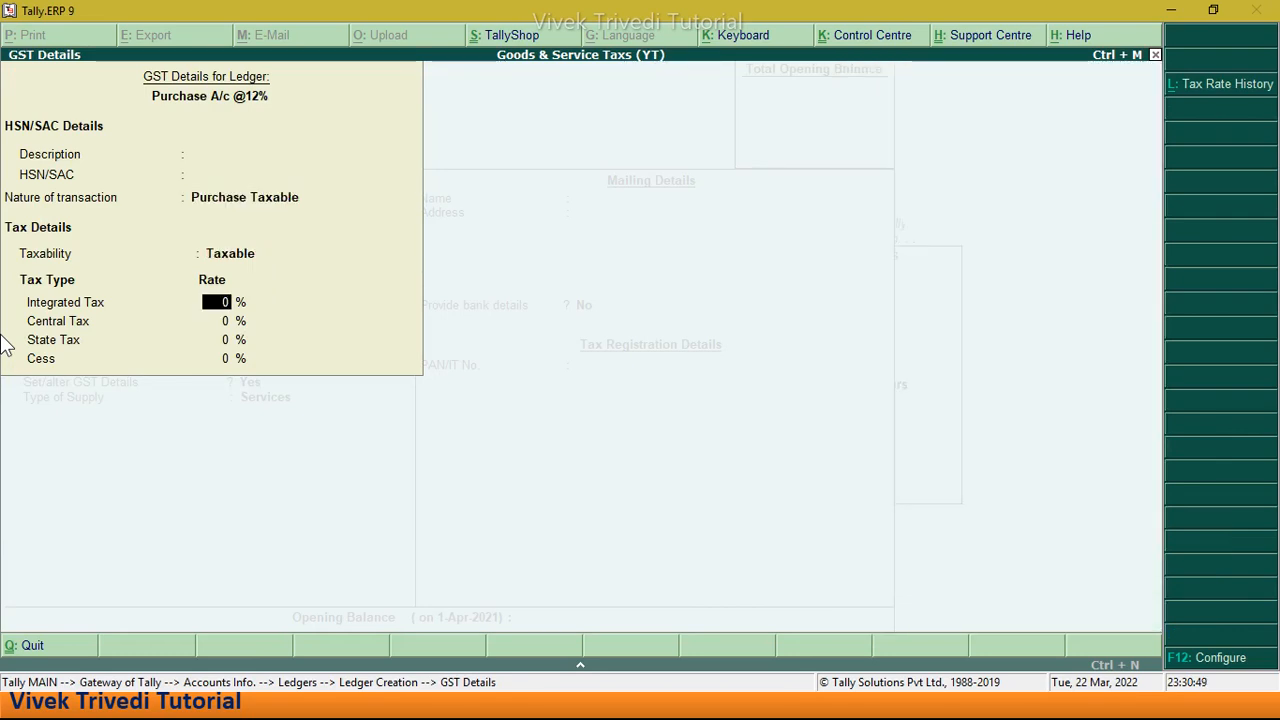
pyautogui.press('Return')
pyautogui.press('Return')
pyautogui.press('Return')
pyautogui.press('Return')
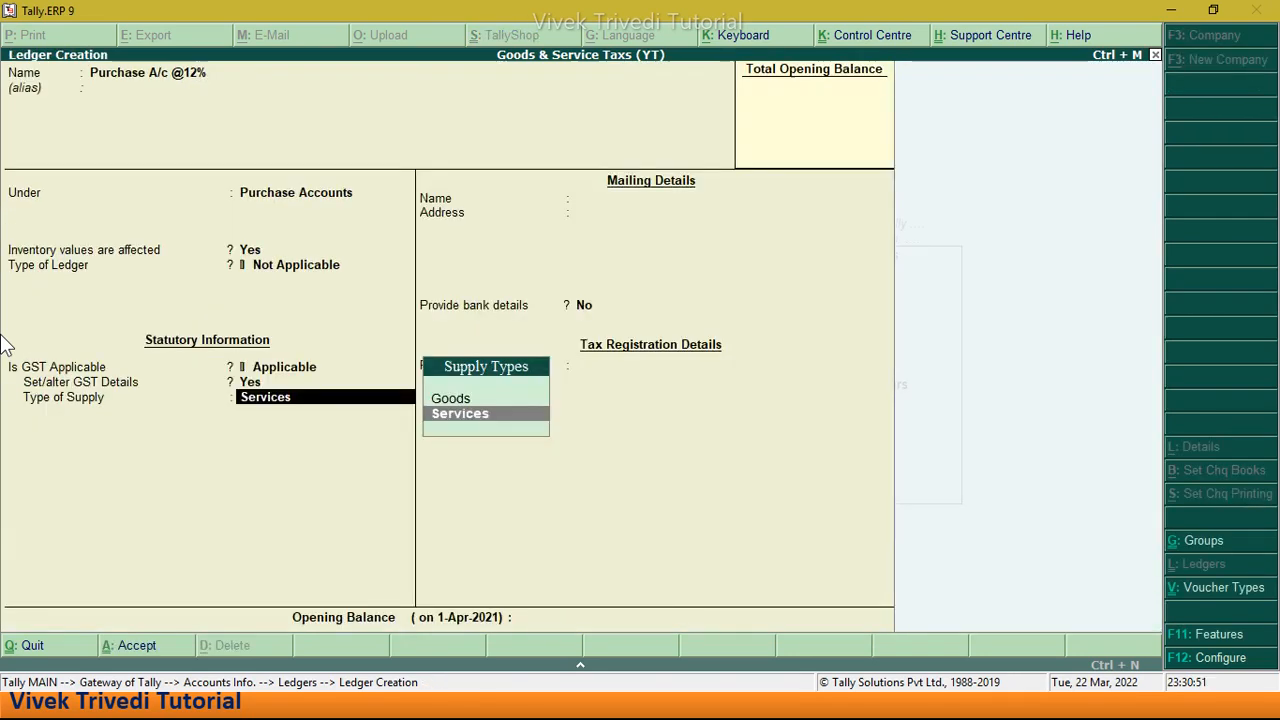
# Step: Set the 12% ledger's type of supply to Goods and accept it without an opening balance
pyautogui.press('Up')
pyautogui.press('Return')
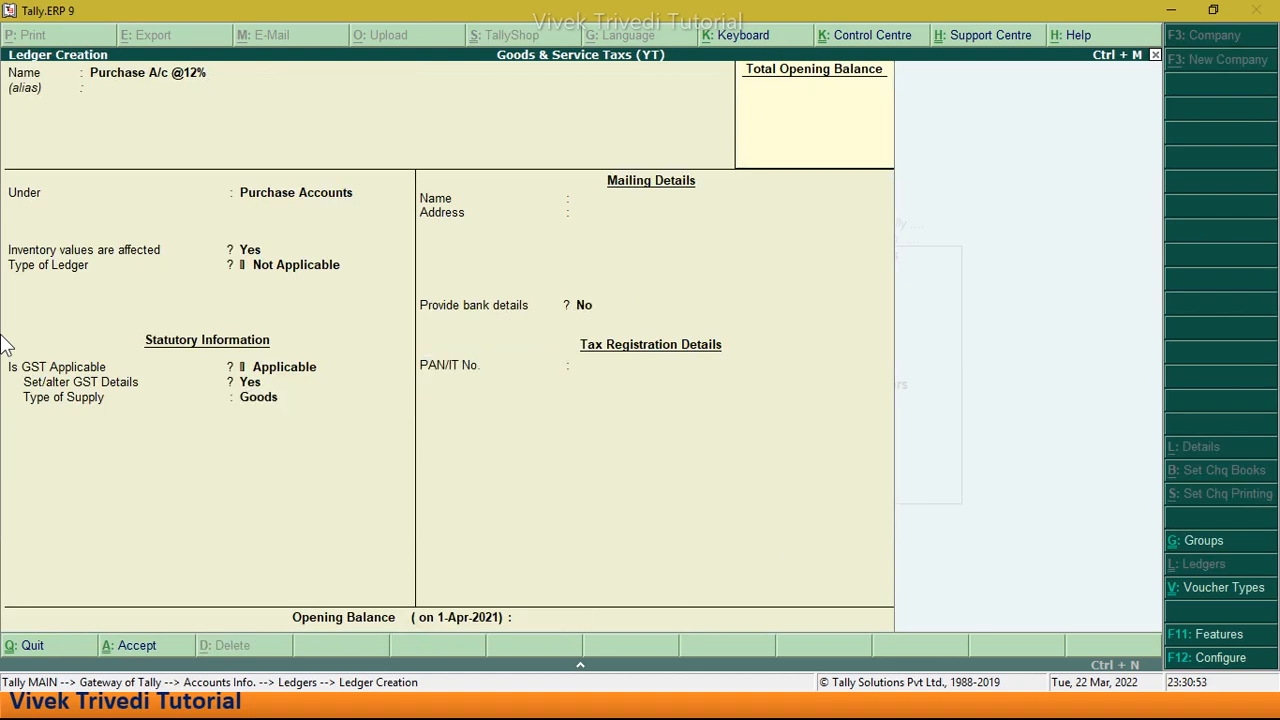
pyautogui.press('Return')
pyautogui.press('Return')
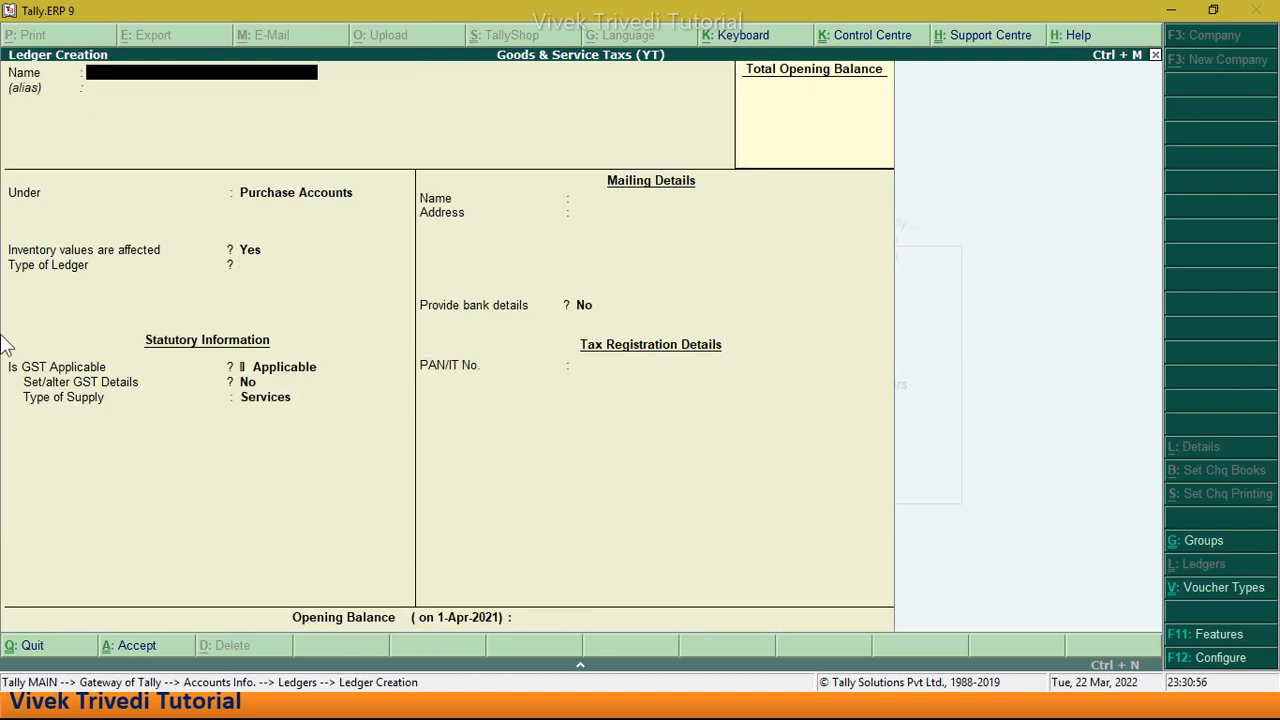
# Step: Start a ledger named Purchase A/c @ 18% under Purchase Accounts, with inventory values affected and the type of ledger Not Applicable
pyautogui.write('Purchase a/c @ 18%')
pyautogui.press('Return')
pyautogui.press('Return')
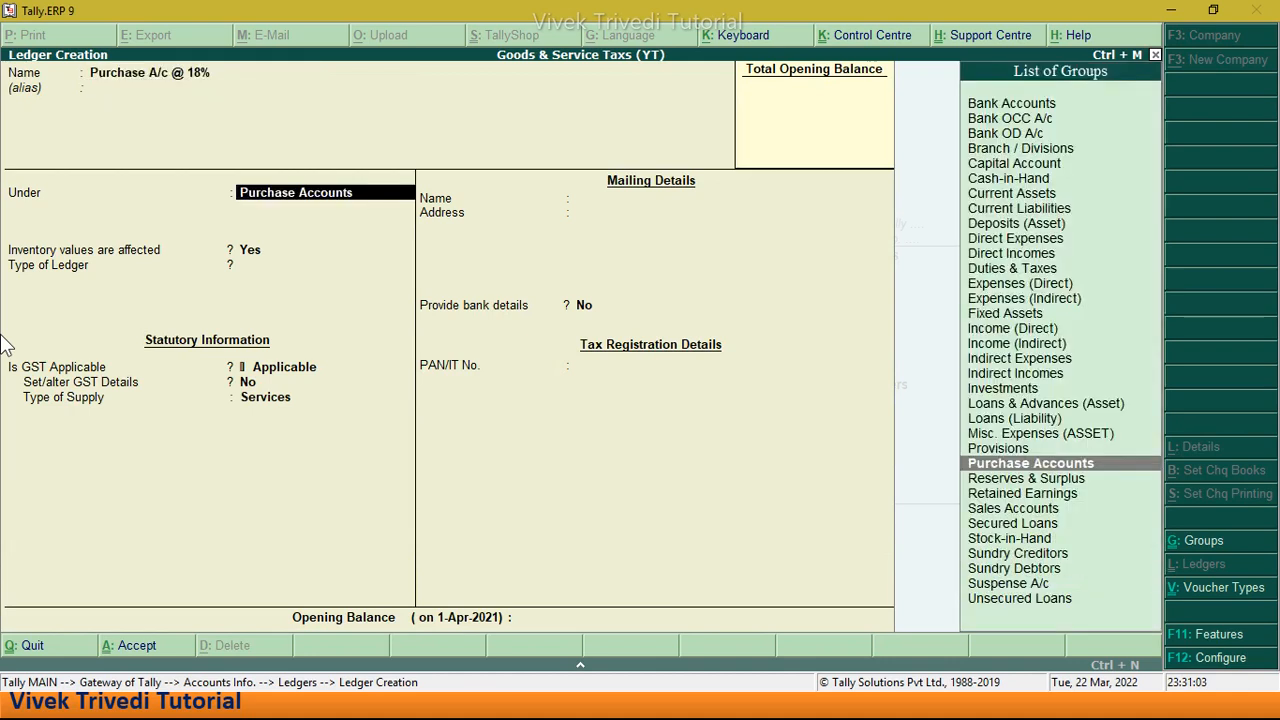
pyautogui.press('Return')
pyautogui.press('Return')
pyautogui.press('Return')
# Step: Keep GST applicable, enable GST details for the 18% ledger, and set the nature of transaction to Purchase Taxable
pyautogui.press('Return')
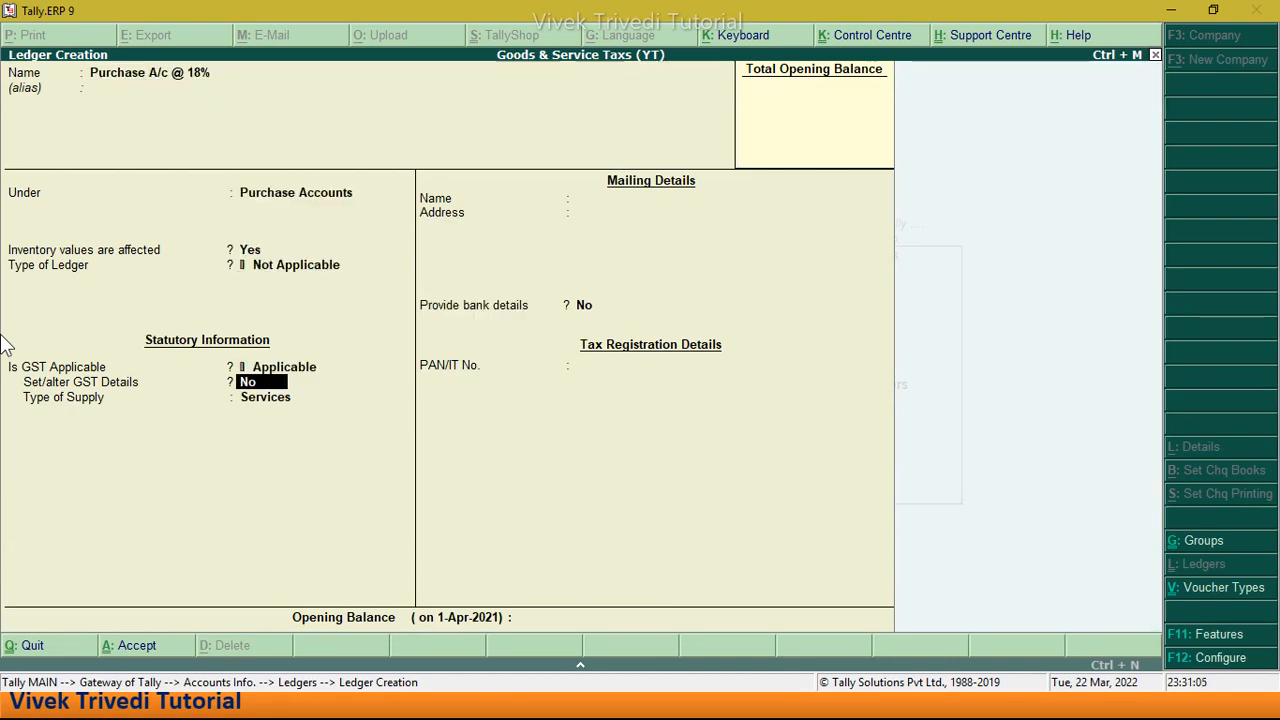
pyautogui.press('y')
pyautogui.press('Return')
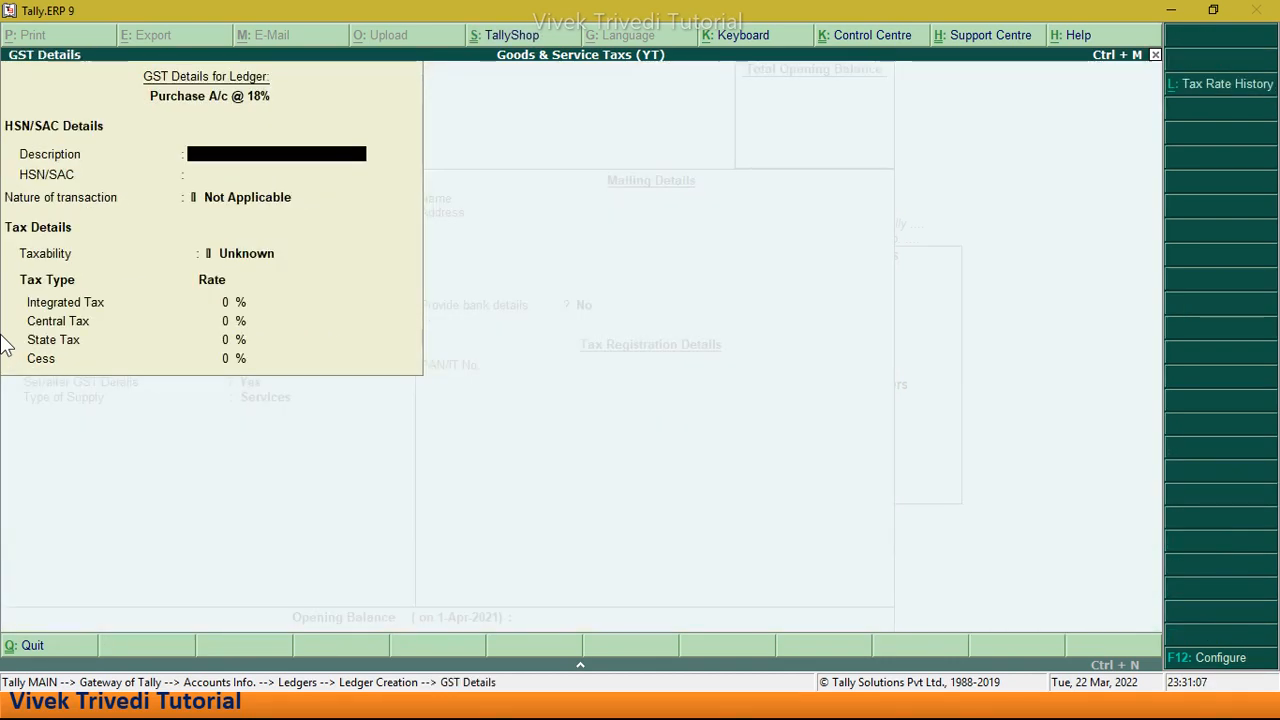
pyautogui.press('Return')
pyautogui.press('Return')
pyautogui.press('Down')
pyautogui.press('Down')
pyautogui.press('Down')
pyautogui.press('Down')
pyautogui.press('Down')
pyautogui.press('Down')
pyautogui.press('Down')
pyautogui.press('Down')
pyautogui.press('Down')
pyautogui.press('Down')
pyautogui.press('Down')
pyautogui.press('Down')
pyautogui.press('Down')
pyautogui.press('Down')
pyautogui.press('Down')
pyautogui.press('Down')
pyautogui.press('Down')
pyautogui.press('Down')
pyautogui.press('Down')
pyautogui.press('Down')
pyautogui.press('Down')
pyautogui.press('Return')
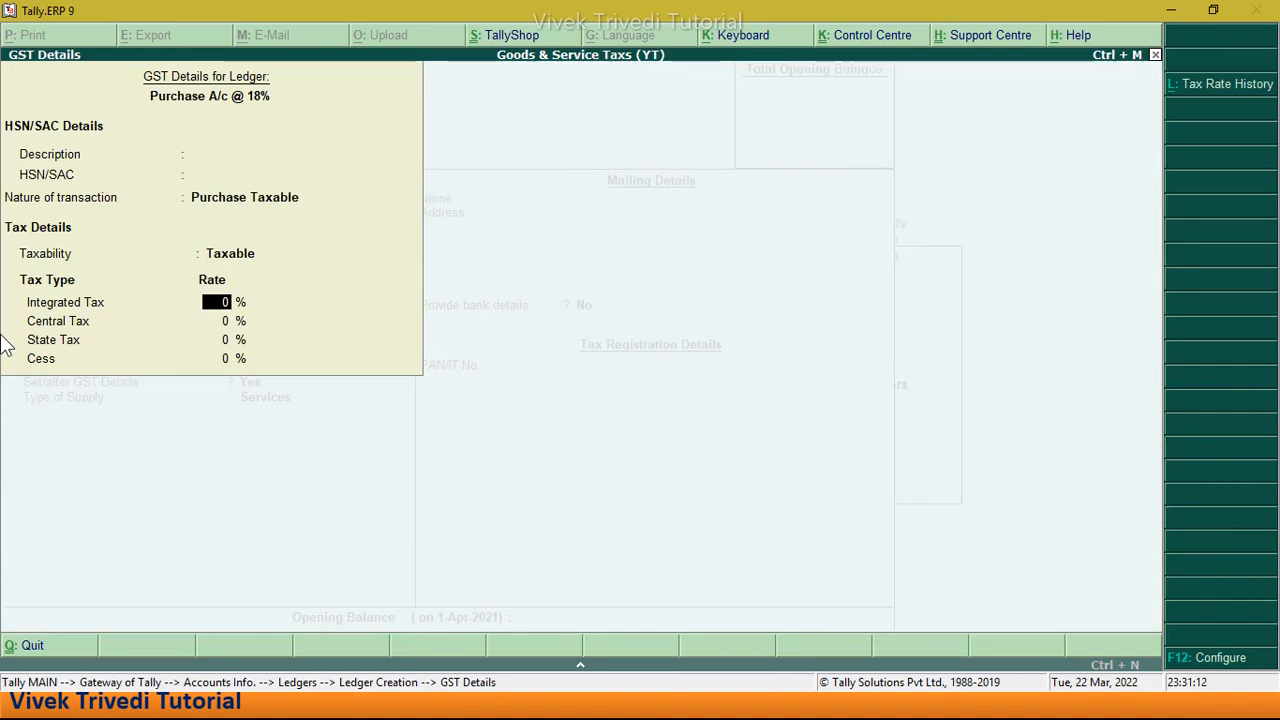
# Step: Set the 18% ledger's integrated tax rate to 18%, keeping the automatic central and state tax split and no cess
pyautogui.write('18')
pyautogui.press('Return')
pyautogui.press('Return')
pyautogui.press('Return')
pyautogui.press('Return')
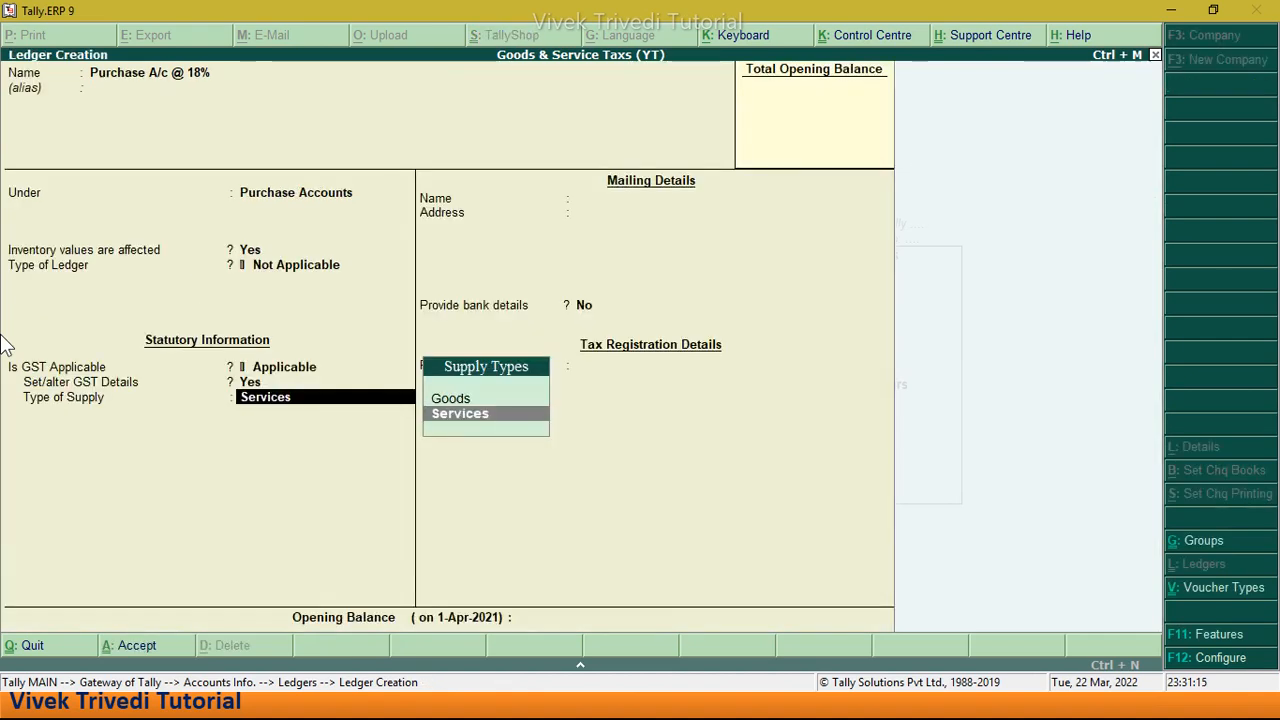
# Step: Set the 18% ledger's type of supply to Goods and accept it without an opening balance
pyautogui.press('Up')
pyautogui.press('Return')
pyautogui.press('Return')
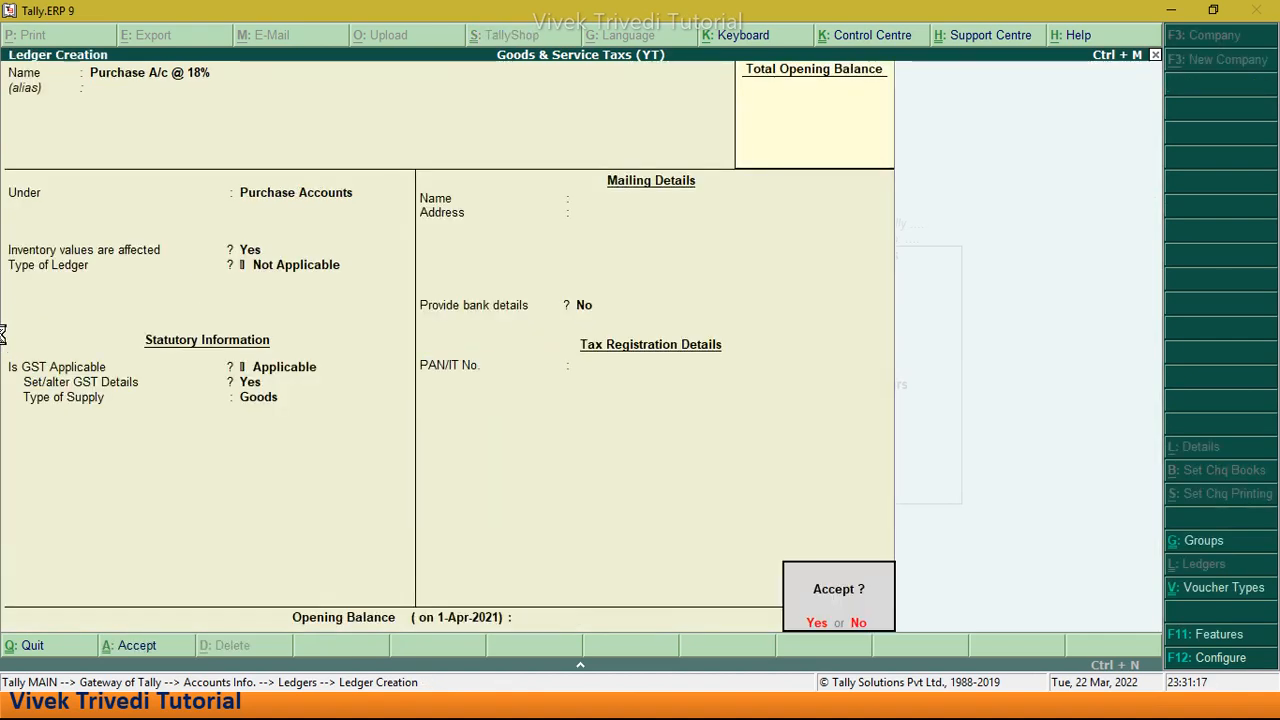
pyautogui.press('Return')
# Step: Start a ledger named Purchase A/c @ 28% under Purchase Accounts, with inventory values affected and the type of ledger Not Applicable
pyautogui.write('Purchase a/c @')
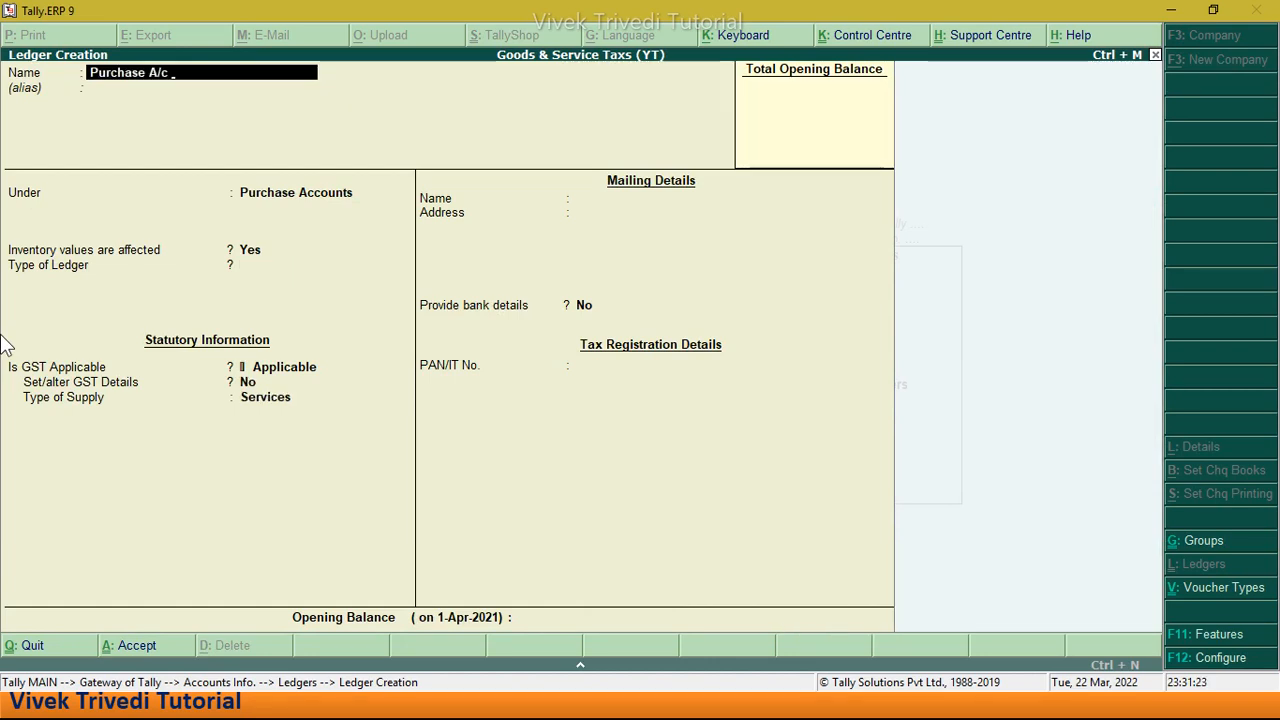
pyautogui.write(' 28')
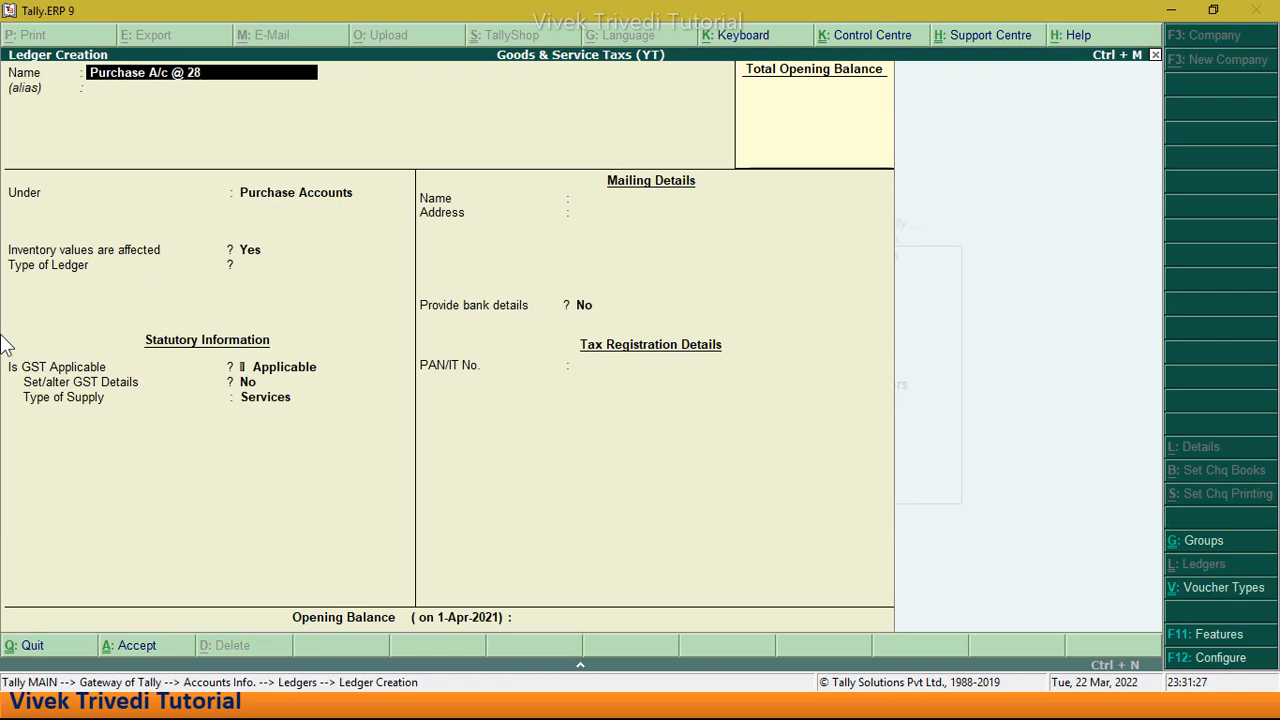
pyautogui.write('%')
pyautogui.press('Return')
pyautogui.press('Return')
pyautogui.press('Return')
pyautogui.press('Return')
pyautogui.press('Return')
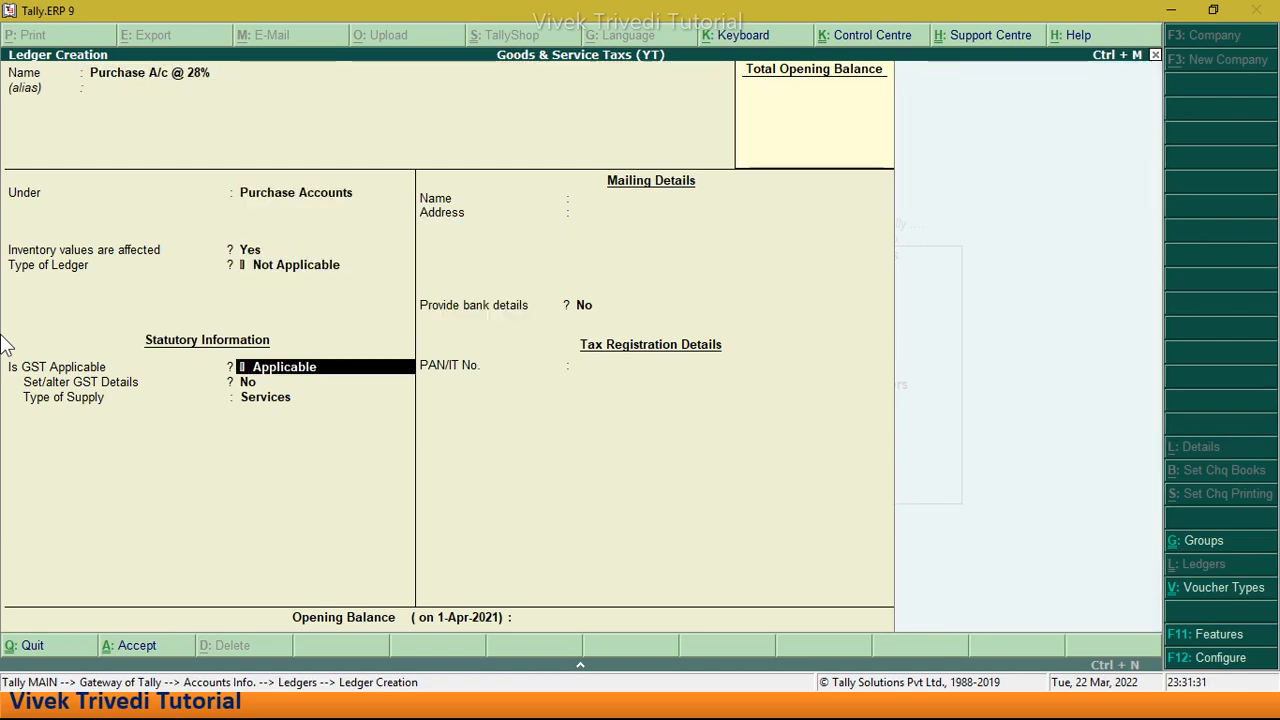
# Step: Keep GST applicable, enable GST details for the 28% ledger, and set the nature of transaction to Purchase Taxable
pyautogui.press('Return')
pyautogui.write('y')
pyautogui.press('Return')
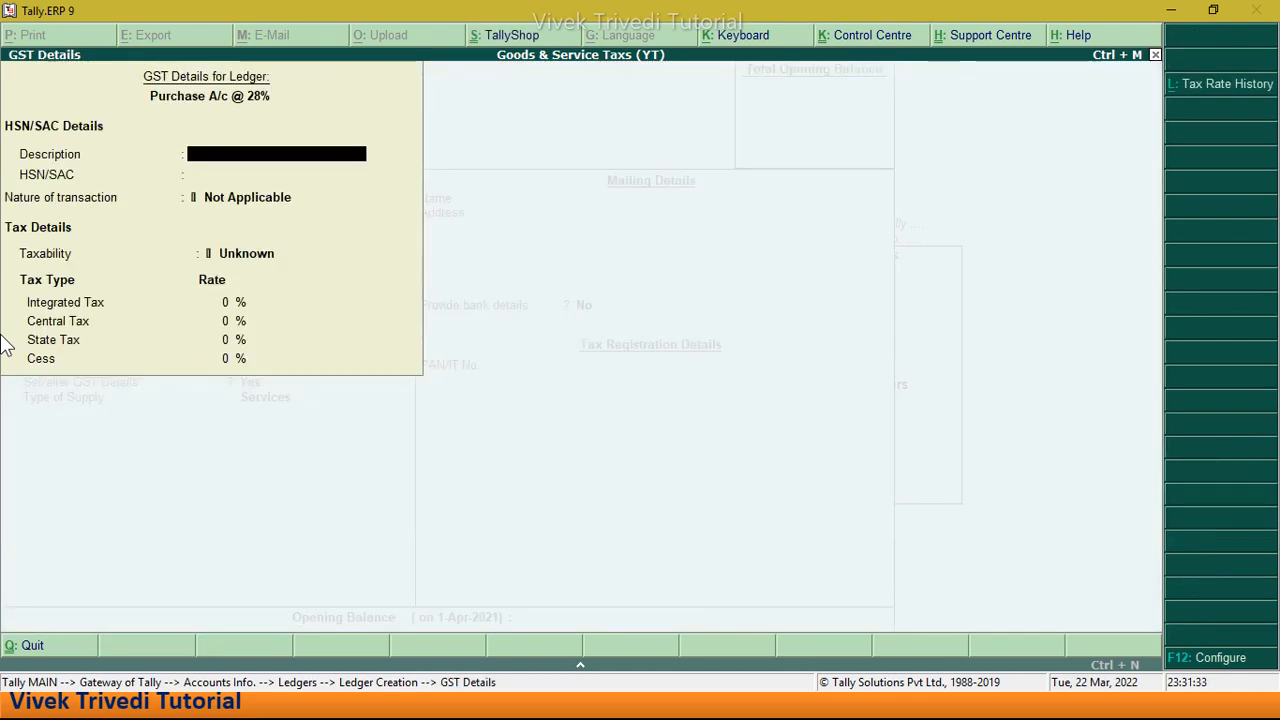
pyautogui.press('Return')
pyautogui.press('Return')
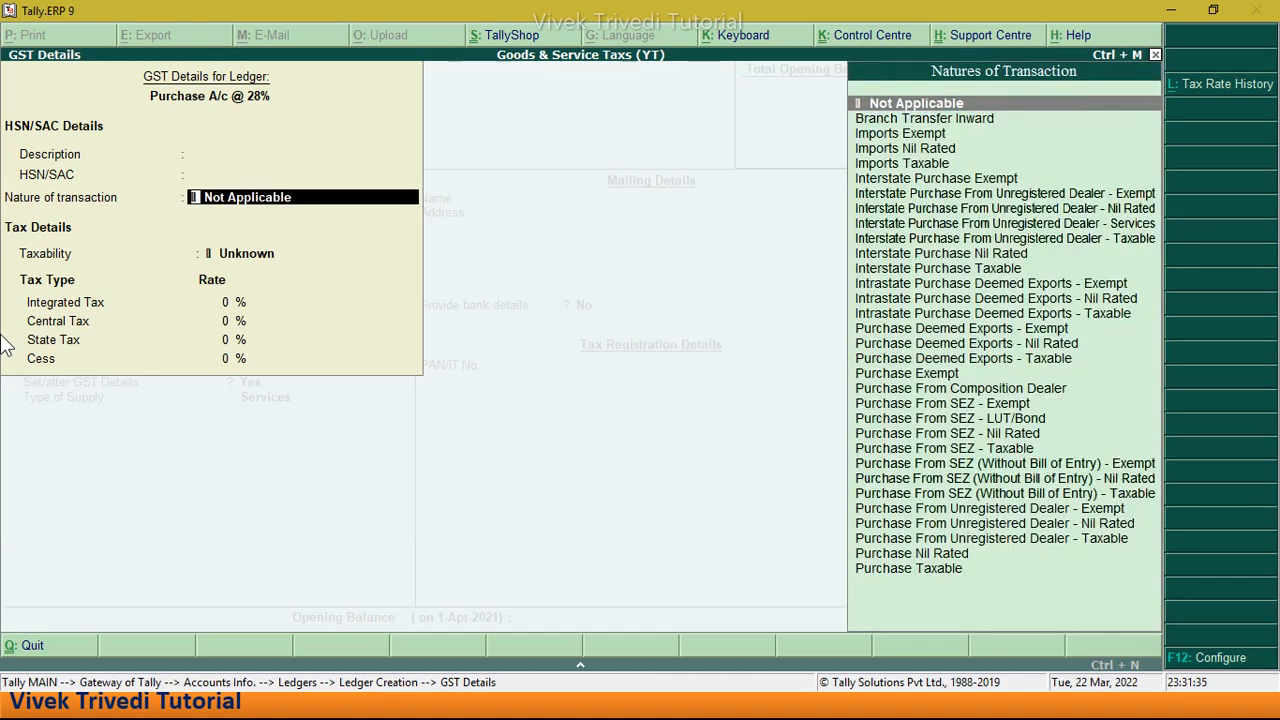
pyautogui.press('Down')
pyautogui.press('Down')
pyautogui.press('Down')
pyautogui.press('Down')
pyautogui.press('Down')
pyautogui.press('Down')
pyautogui.press('Down')
pyautogui.press('Down')
pyautogui.press('Down')
pyautogui.press('Down')
pyautogui.press('Down')
pyautogui.press('Down')
pyautogui.press('Down')
pyautogui.press('Down')
pyautogui.press('Down')
pyautogui.press('Down')
pyautogui.press('Down')
pyautogui.press('Down')
pyautogui.press('Down')
pyautogui.press('Down')
pyautogui.press('Down')
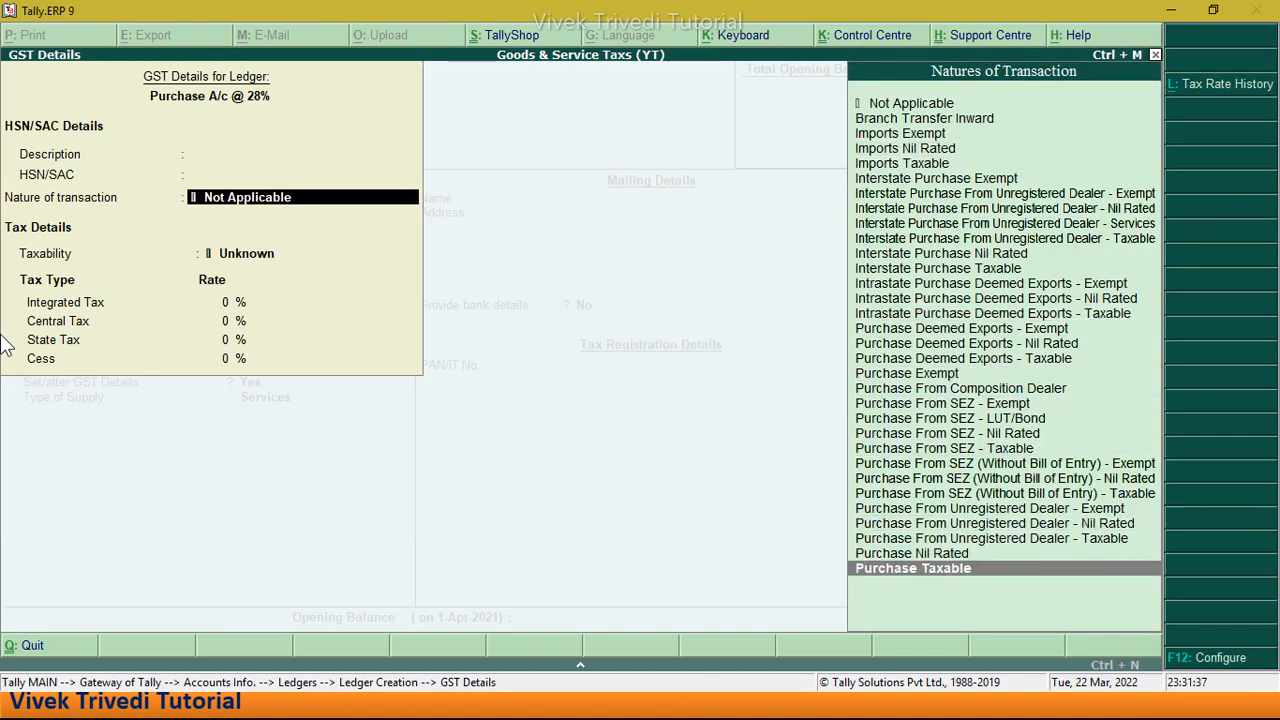
pyautogui.press('Return')
# Step: Set the 28% ledger's integrated tax rate to 28%, keeping the automatic central and state tax split and no cess
pyautogui.write('28')
pyautogui.press('Return')
pyautogui.press('Return')
pyautogui.press('Return')
pyautogui.press('Return')
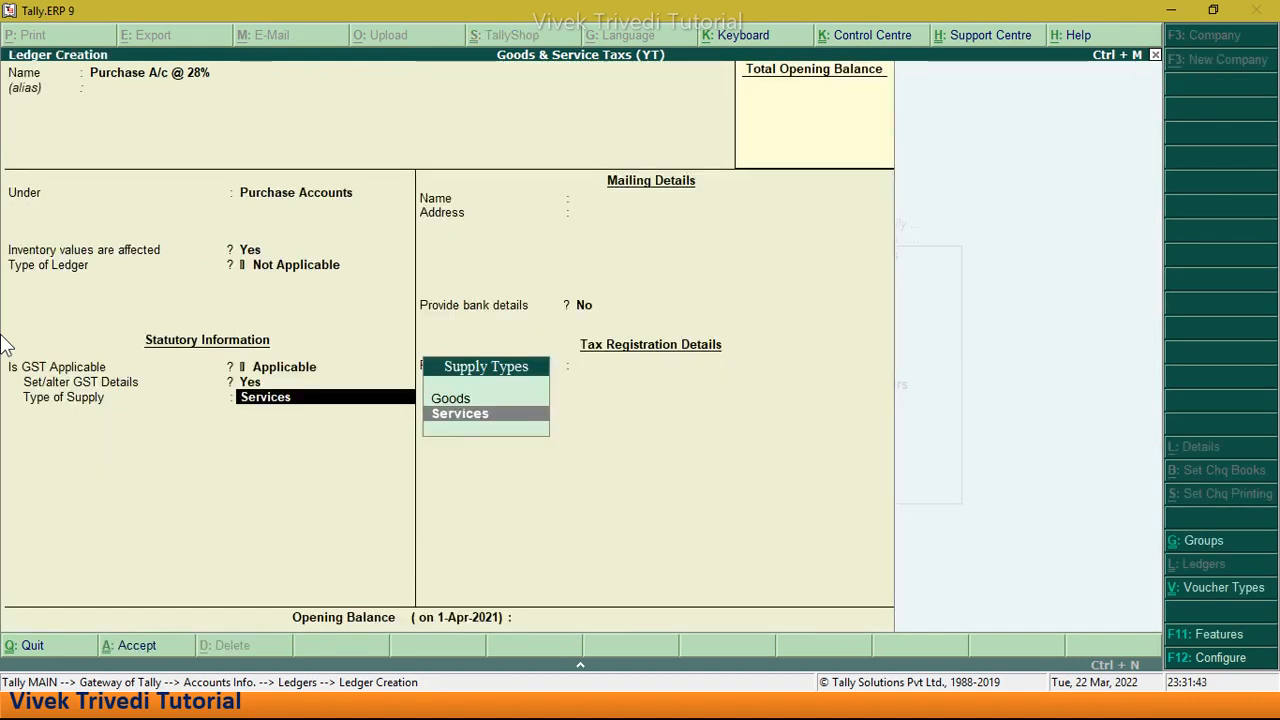
# Step: Set the 28% ledger's type of supply to Goods, accept it without an opening balance, and leave ledger creation
pyautogui.press('Up')
pyautogui.press('Return')
pyautogui.press('Return')
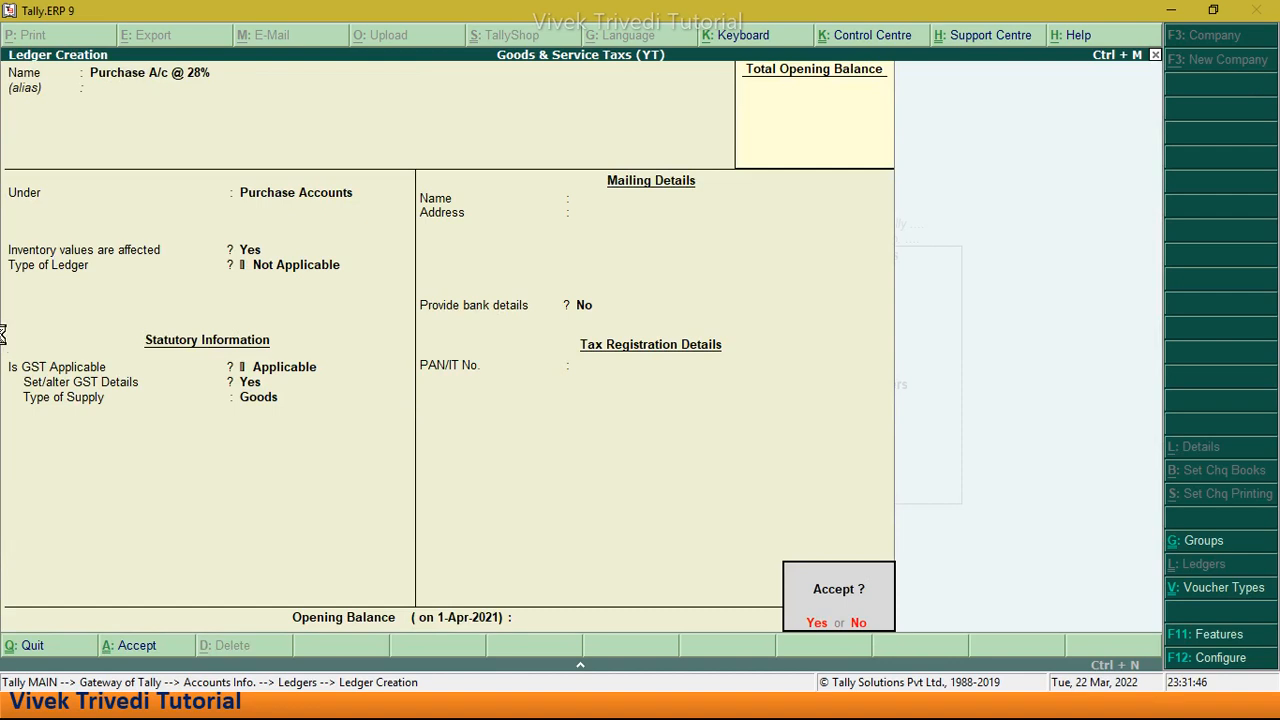
pyautogui.press('Return')
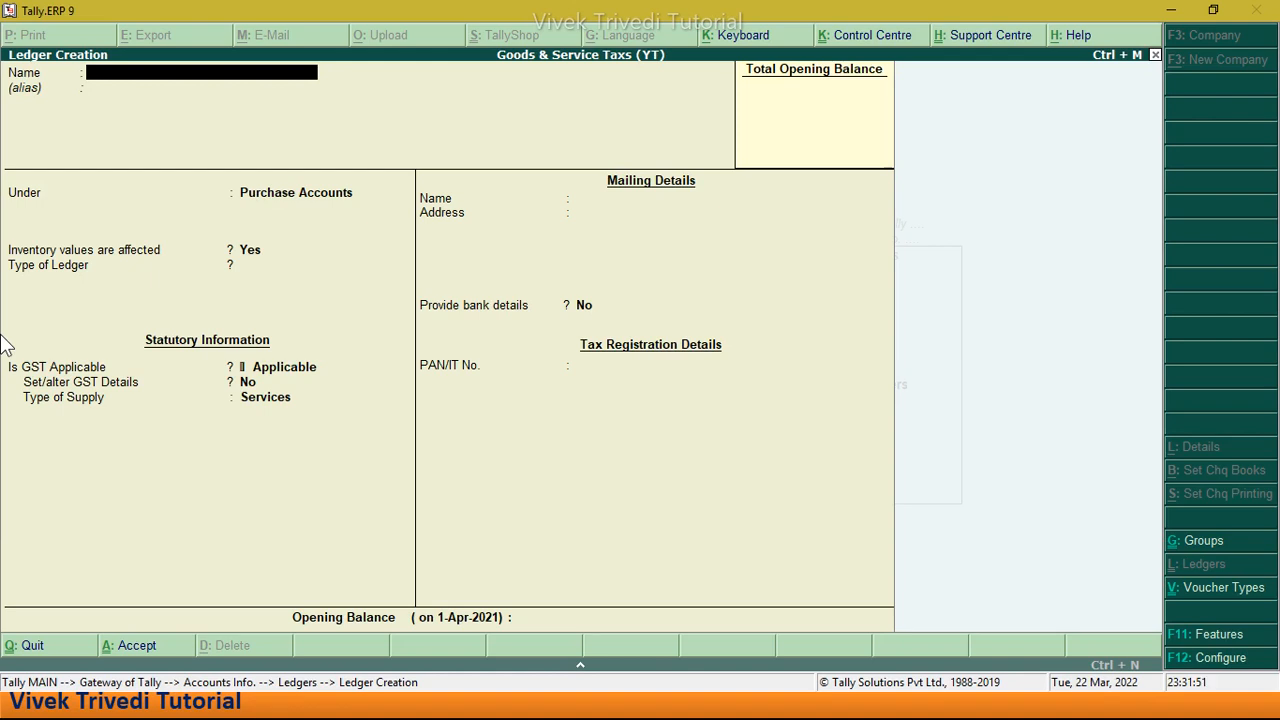
pyautogui.press('Escape')
pyautogui.press('Return')
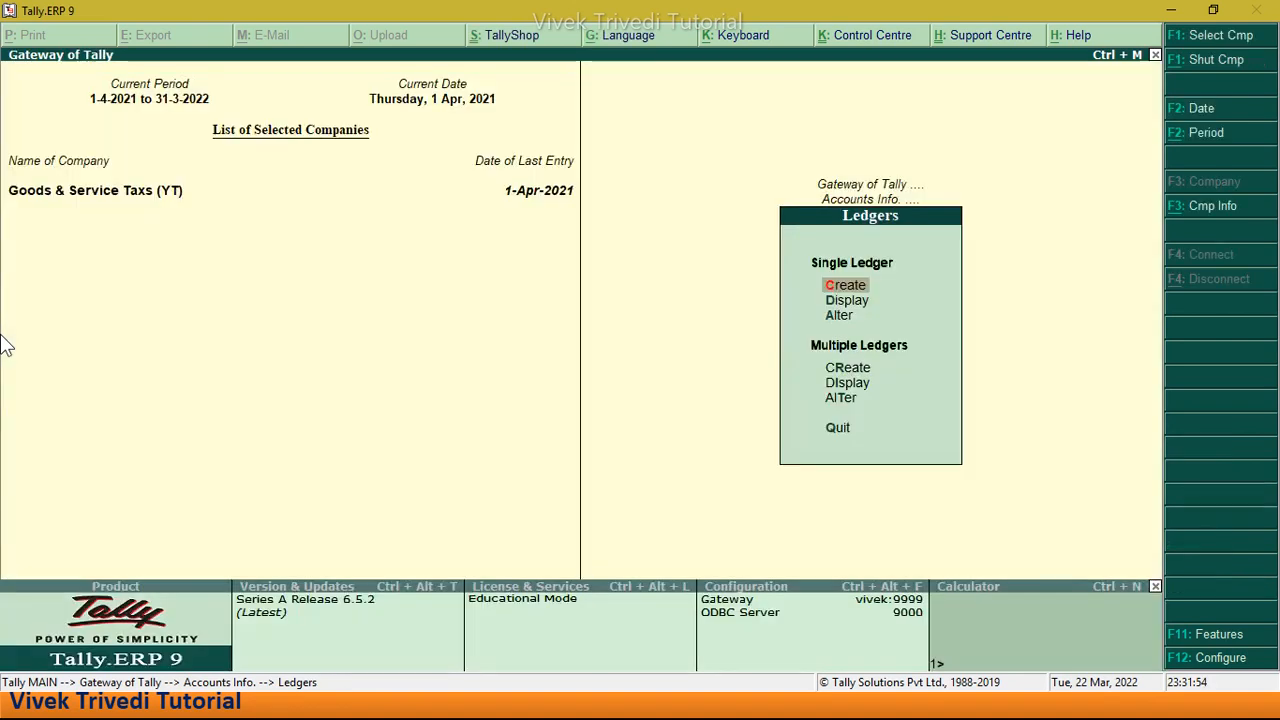
pyautogui.press('Escape')
pyautogui.press('Escape')
# Step: Start a single stock item named Rice under the Primary group
pyautogui.press('Down')
pyautogui.press('Return')
pyautogui.press('Down')
pyautogui.press('Return')
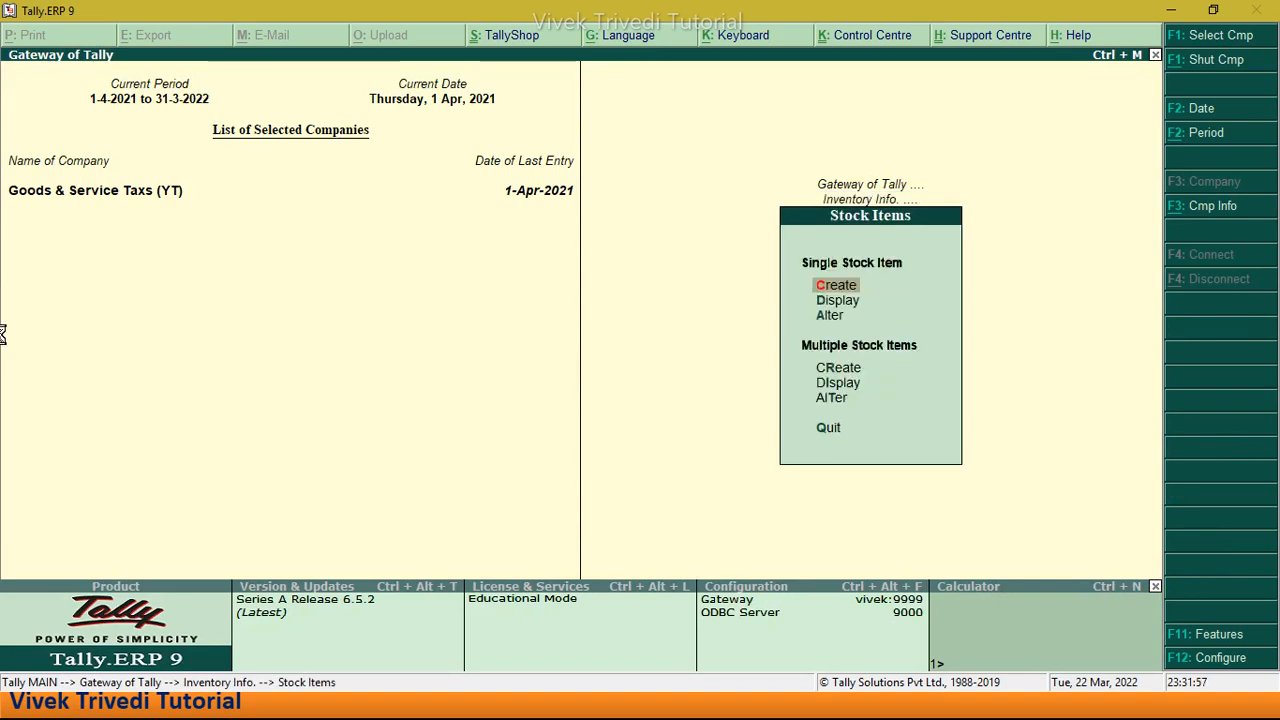
pyautogui.press('Return')
pyautogui.write('R')
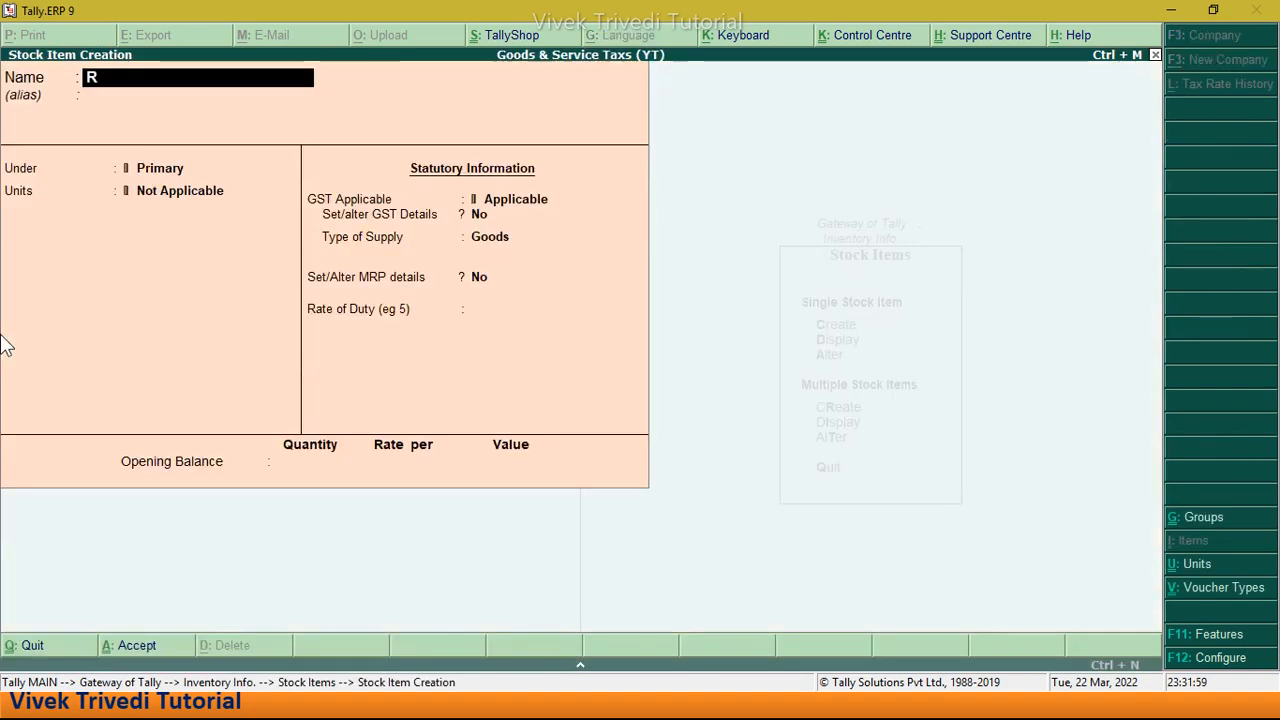
pyautogui.write('ice')
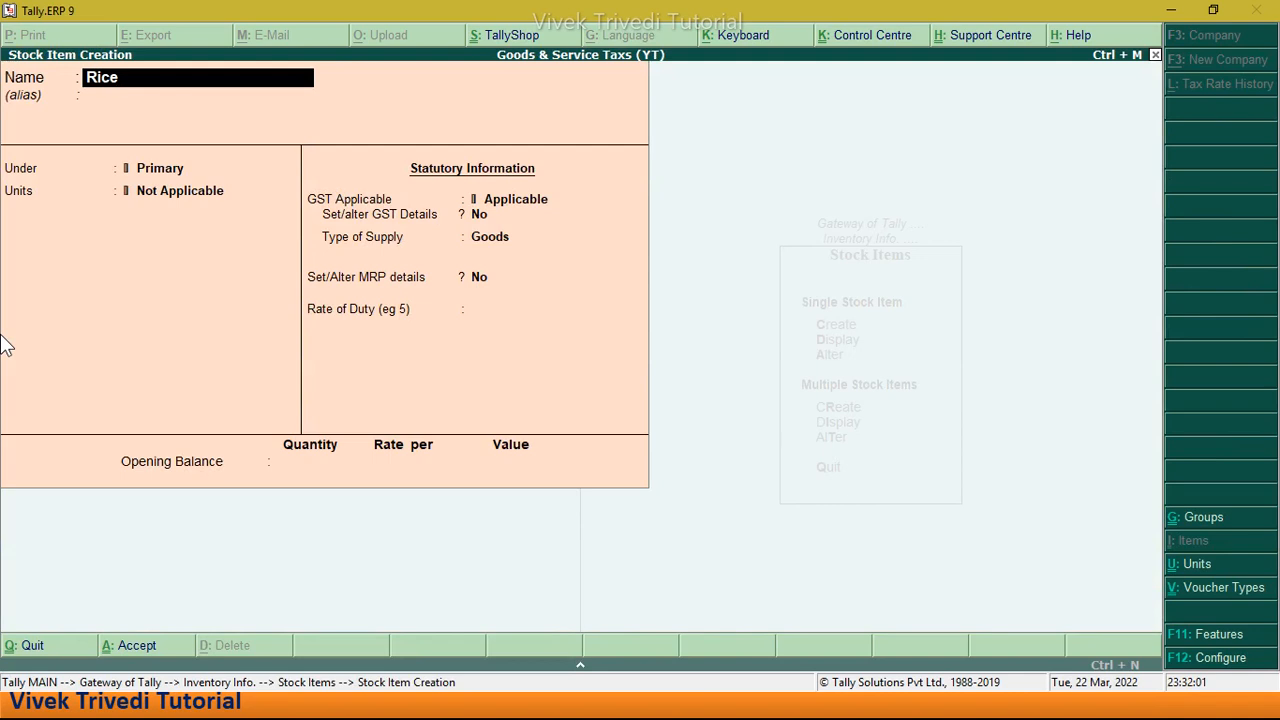
pyautogui.press('Return')
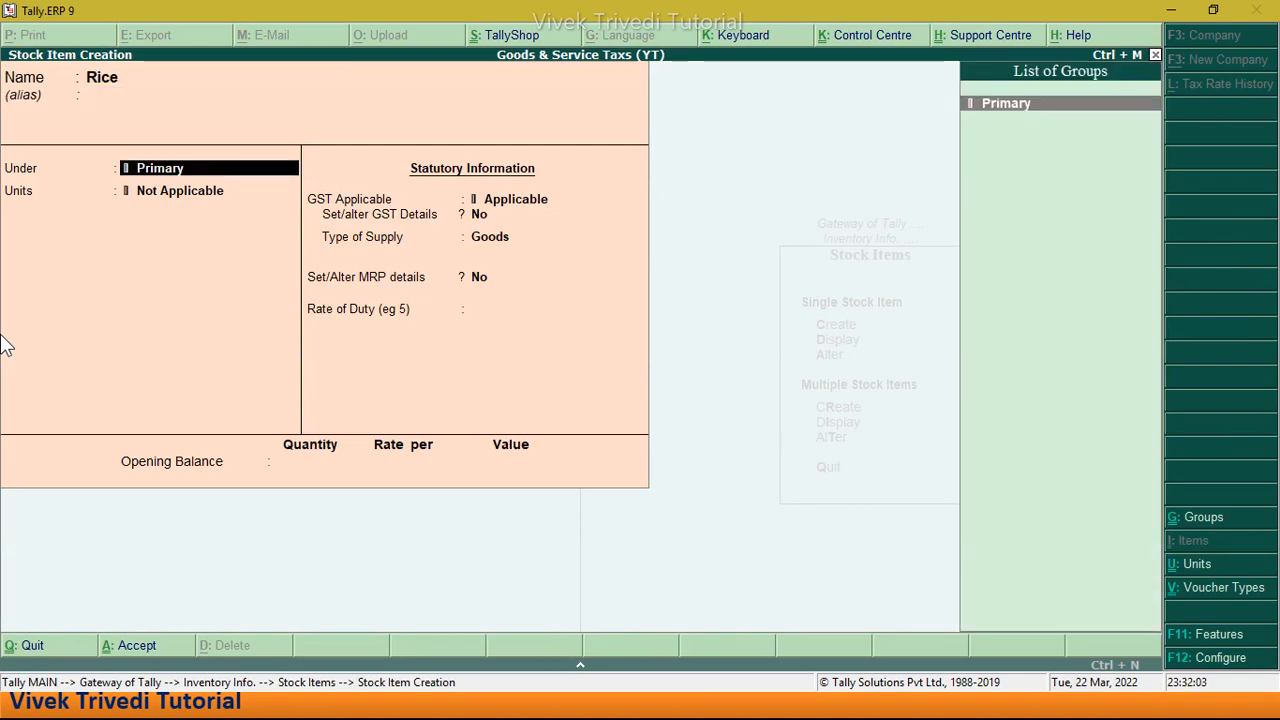
pyautogui.press('Return')
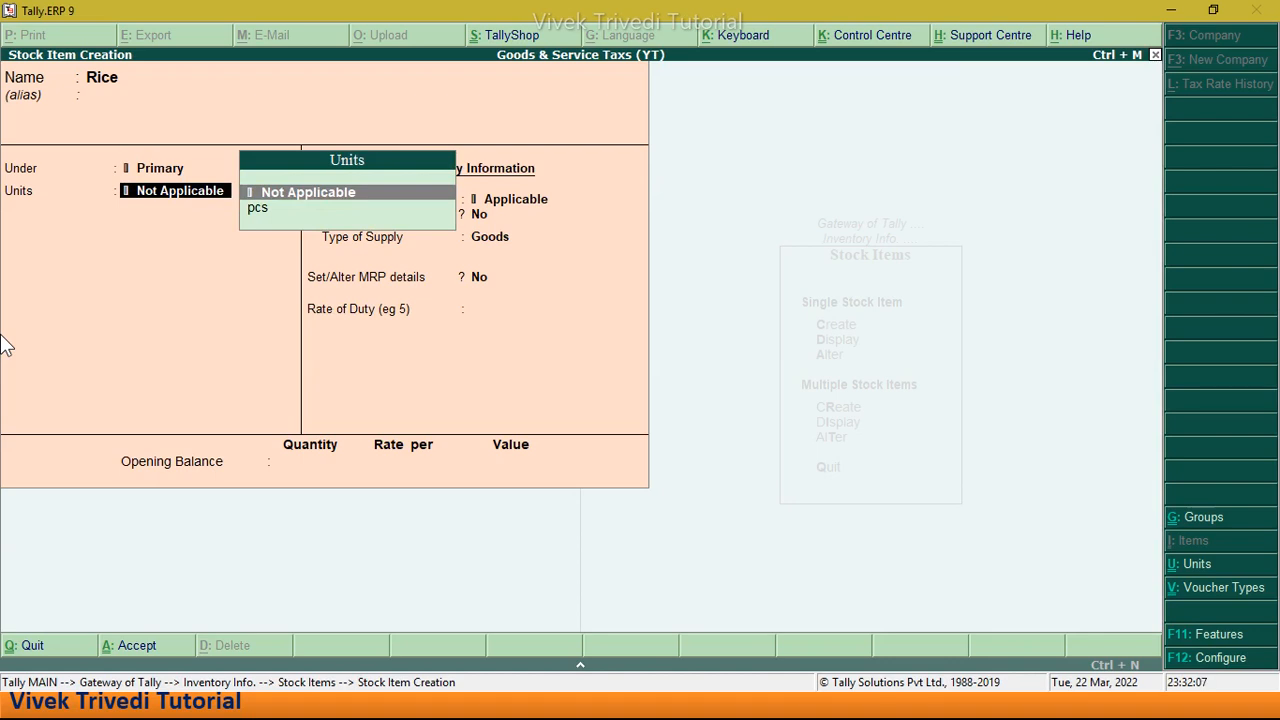
# Step: Create a simple unit kg with unit quantity code KGS-KILOGRAMS and 0 decimal places for the Rice item
pyautogui.hotkey('alt', 'c')
pyautogui.write('kg')
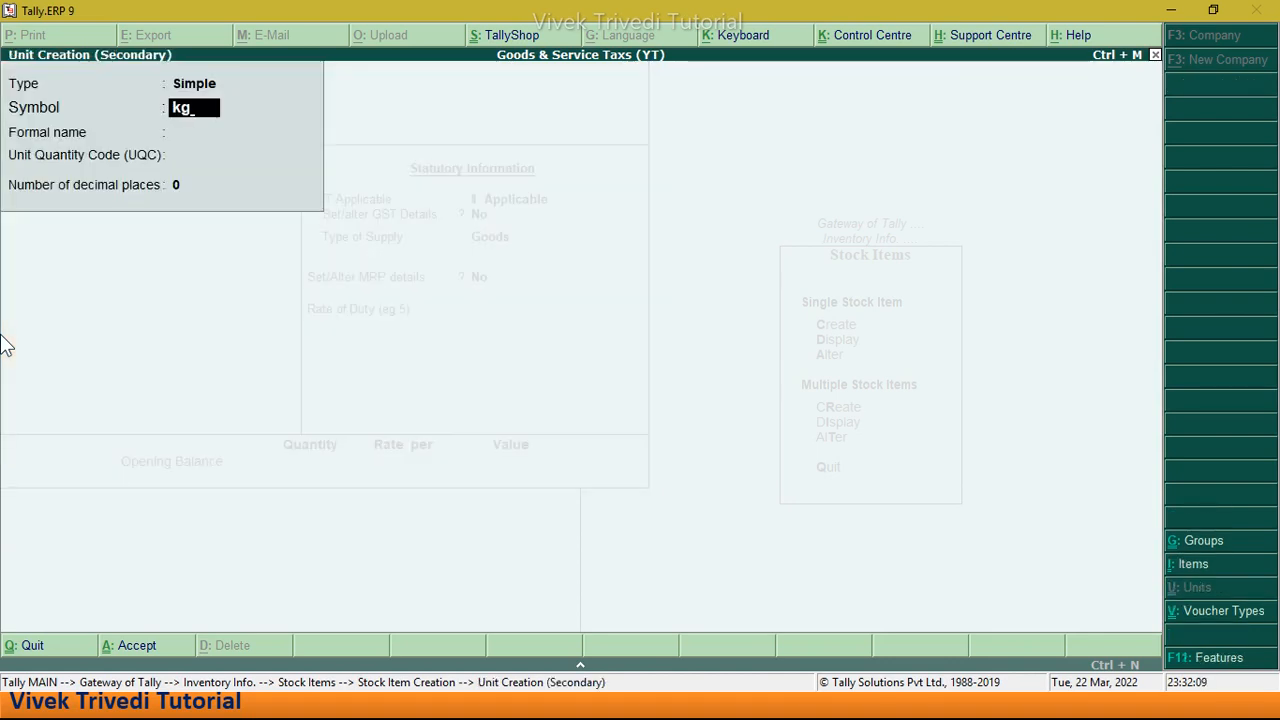
pyautogui.press('Return')
pyautogui.write('kg')
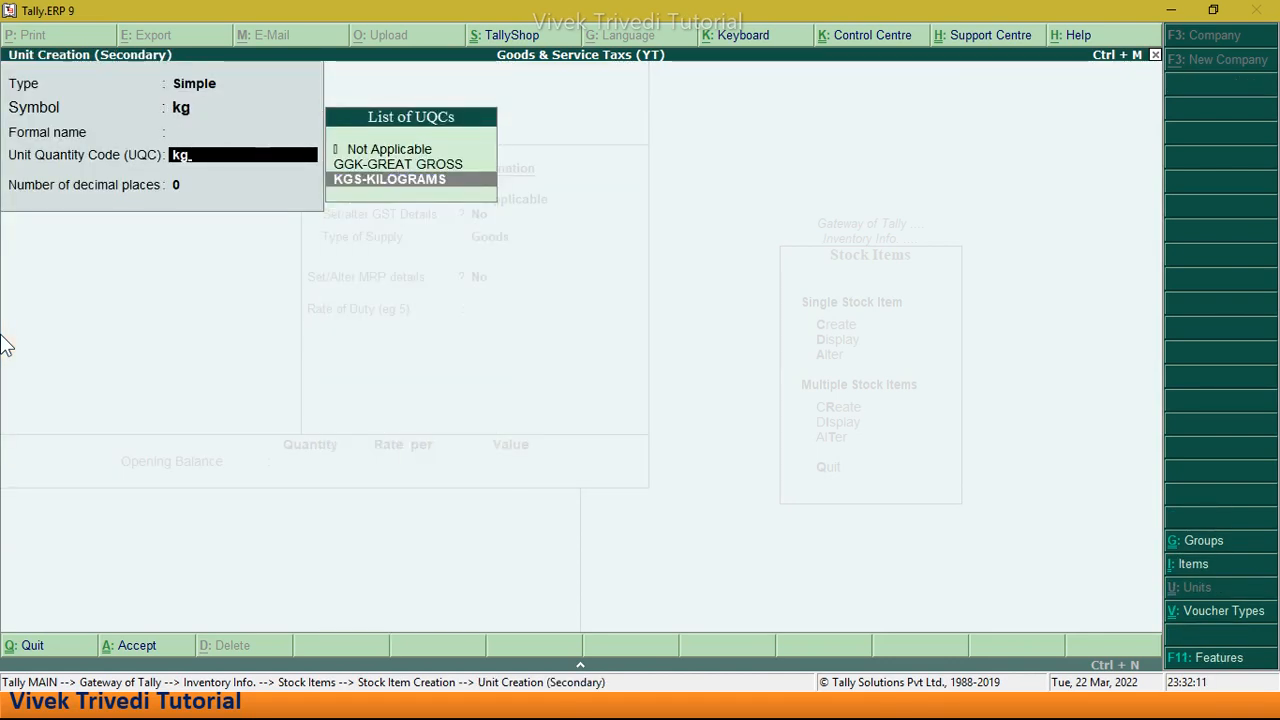
pyautogui.press('Return')
pyautogui.press('Return')
pyautogui.press('Return')
# Step: Accept the Rice item in kg with its default statutory settings and no opening balance, and leave stock item creation
pyautogui.press('Return')
pyautogui.press('Return')
pyautogui.press('Return')
pyautogui.press('Return')
pyautogui.press('Return')
pyautogui.press('Return')
pyautogui.press('Return')
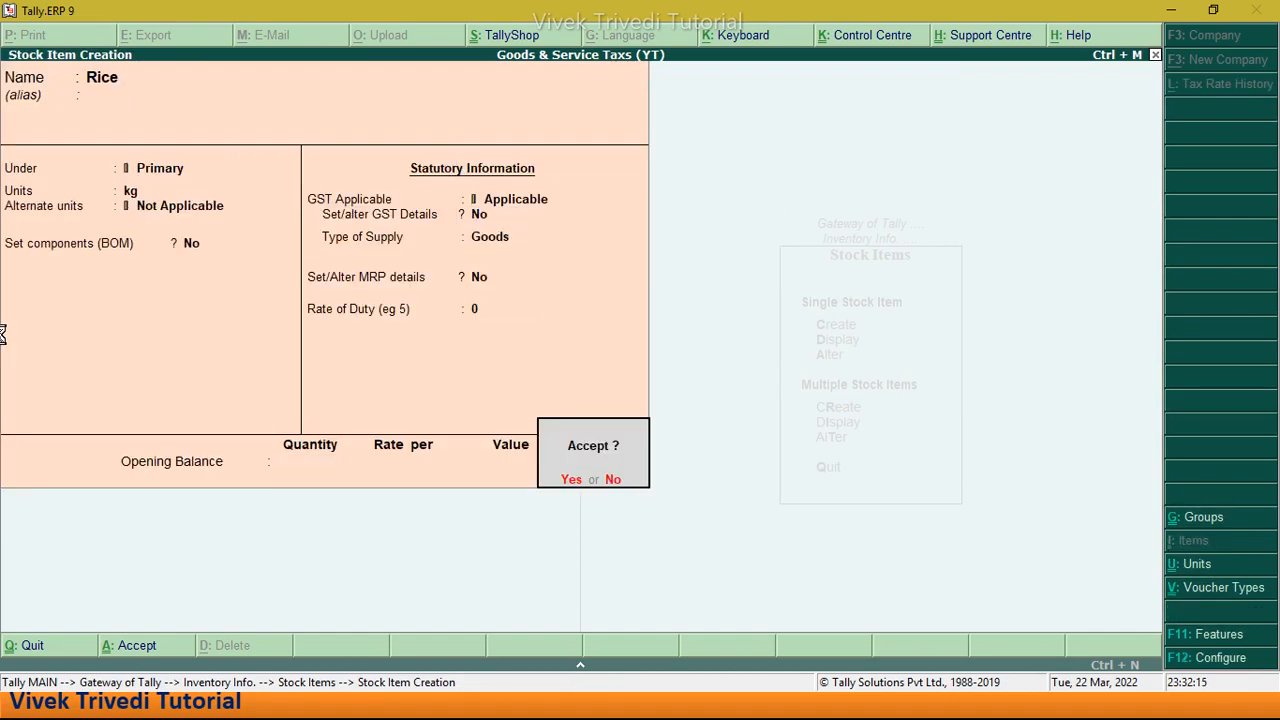
pyautogui.press('Return')
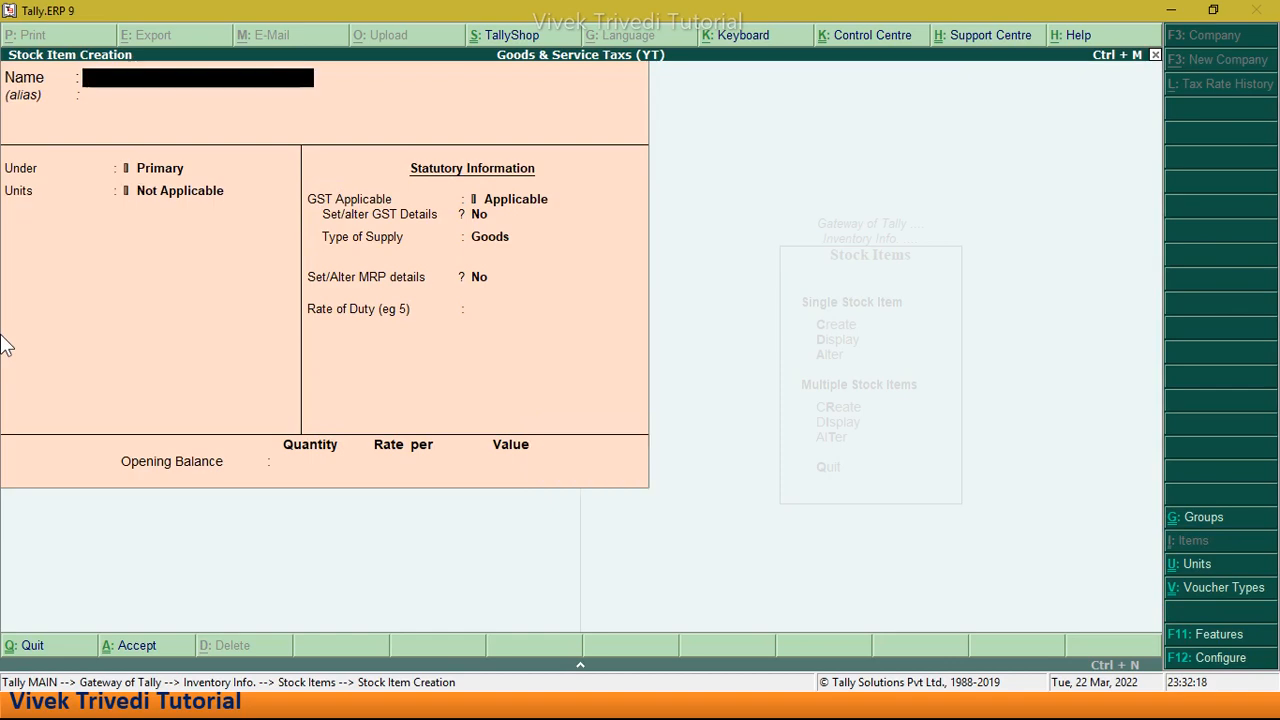
pyautogui.press('Escape')
pyautogui.press('Return')
pyautogui.press('Escape')
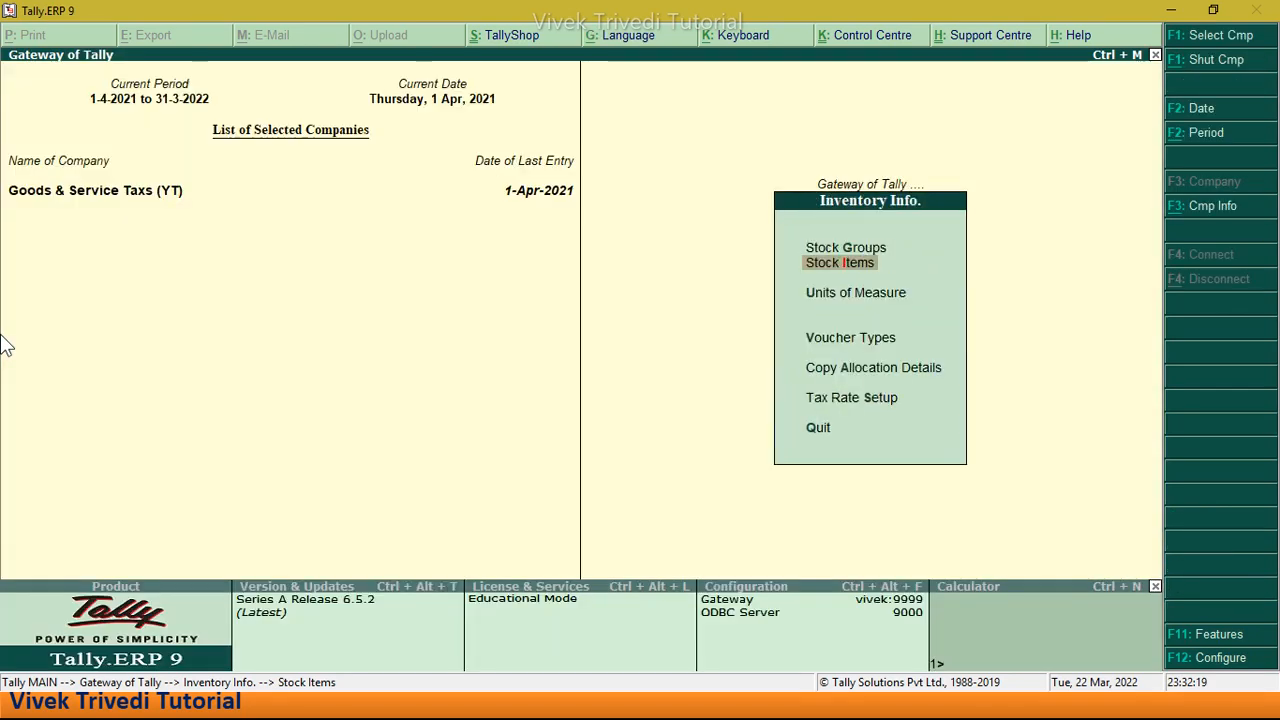
pyautogui.press('Escape')
# Step: Open a new purchase voucher and leave the supplier invoice number blank
pyautogui.press('Down')
pyautogui.press('Down')
pyautogui.press('Up')
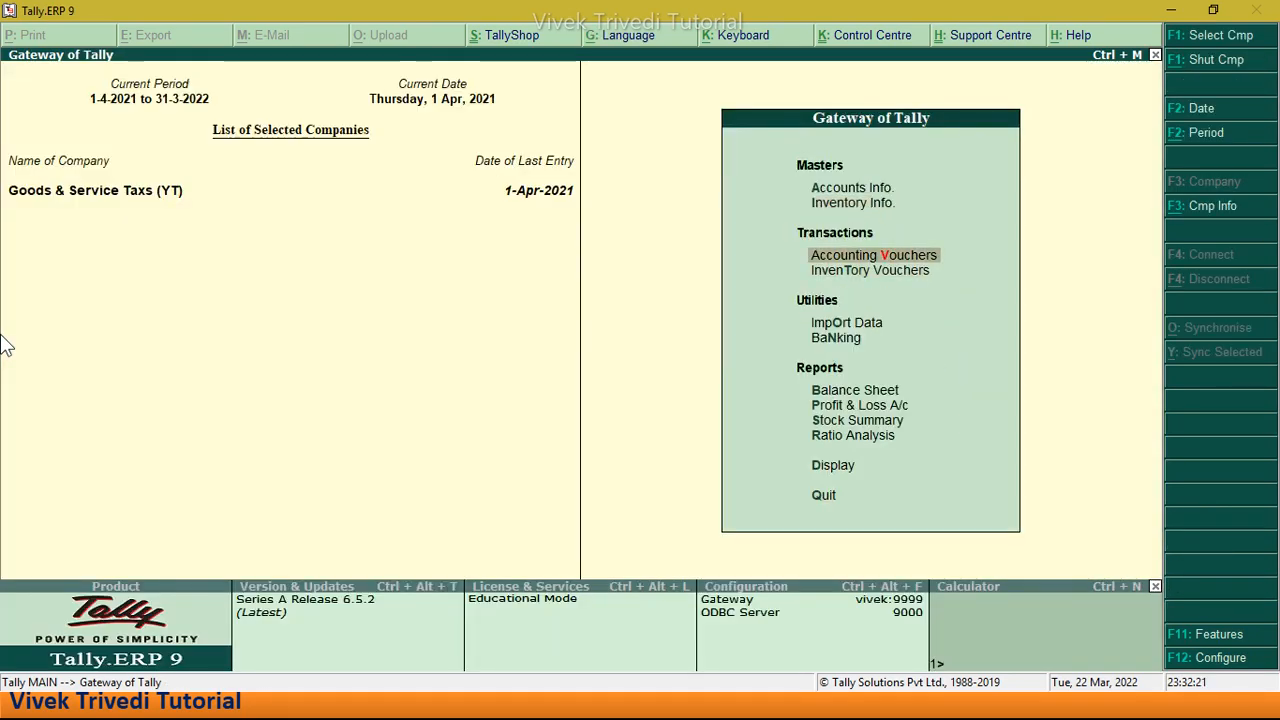
pyautogui.press('Return')
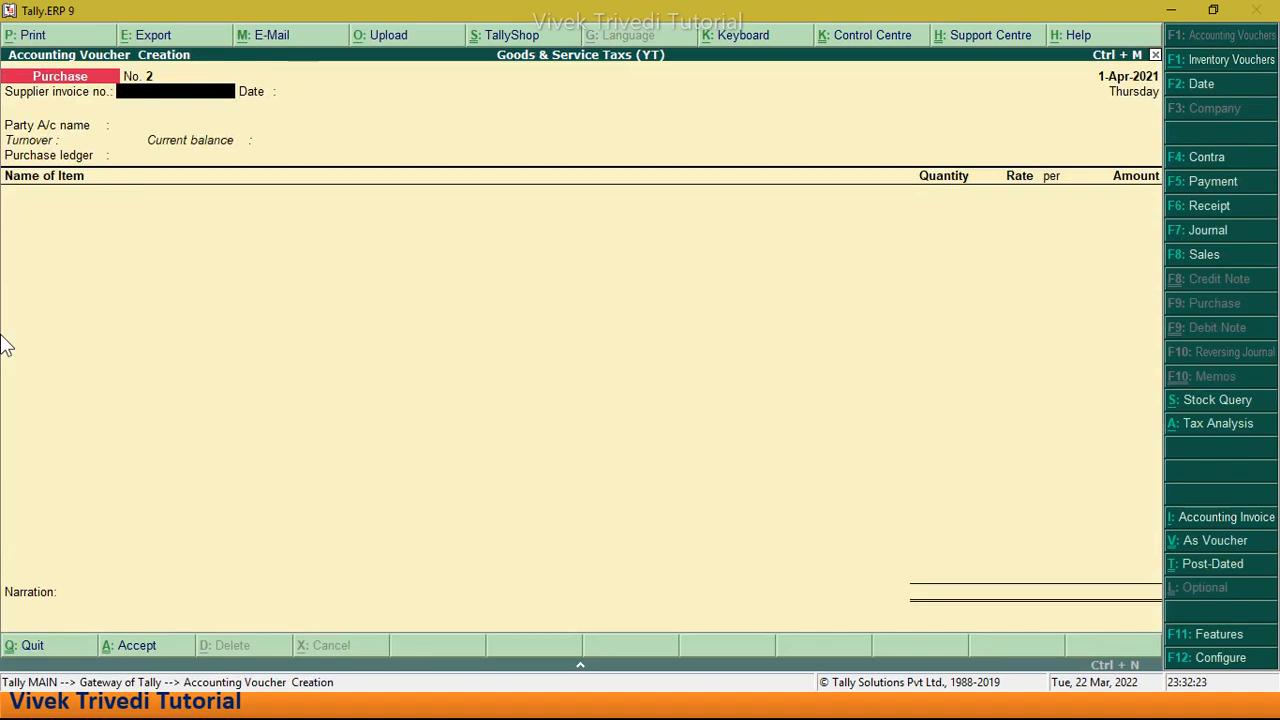
pyautogui.press('Return')
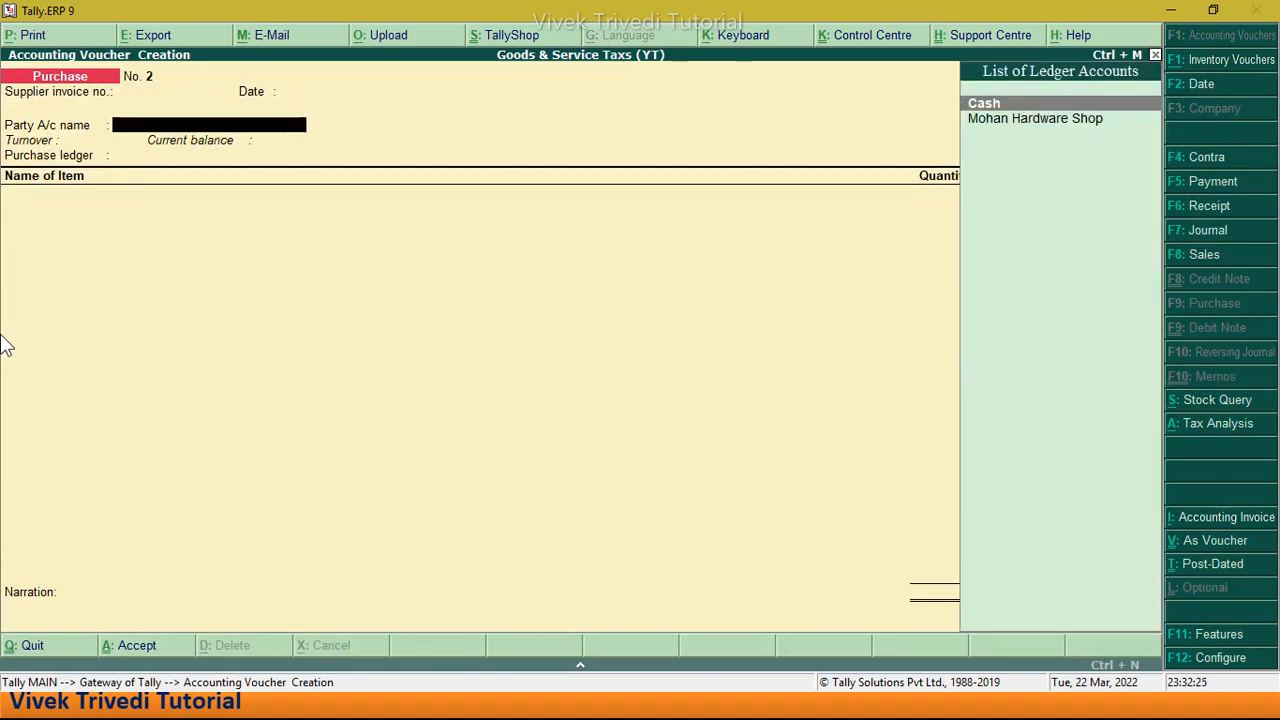
# Step: Create a party ledger named Rajeev General Store under Sundry Creditors from the voucher, keeping its default details
pyautogui.press('Down')
pyautogui.press('Up')
pyautogui.hotkey('alt', 'c')
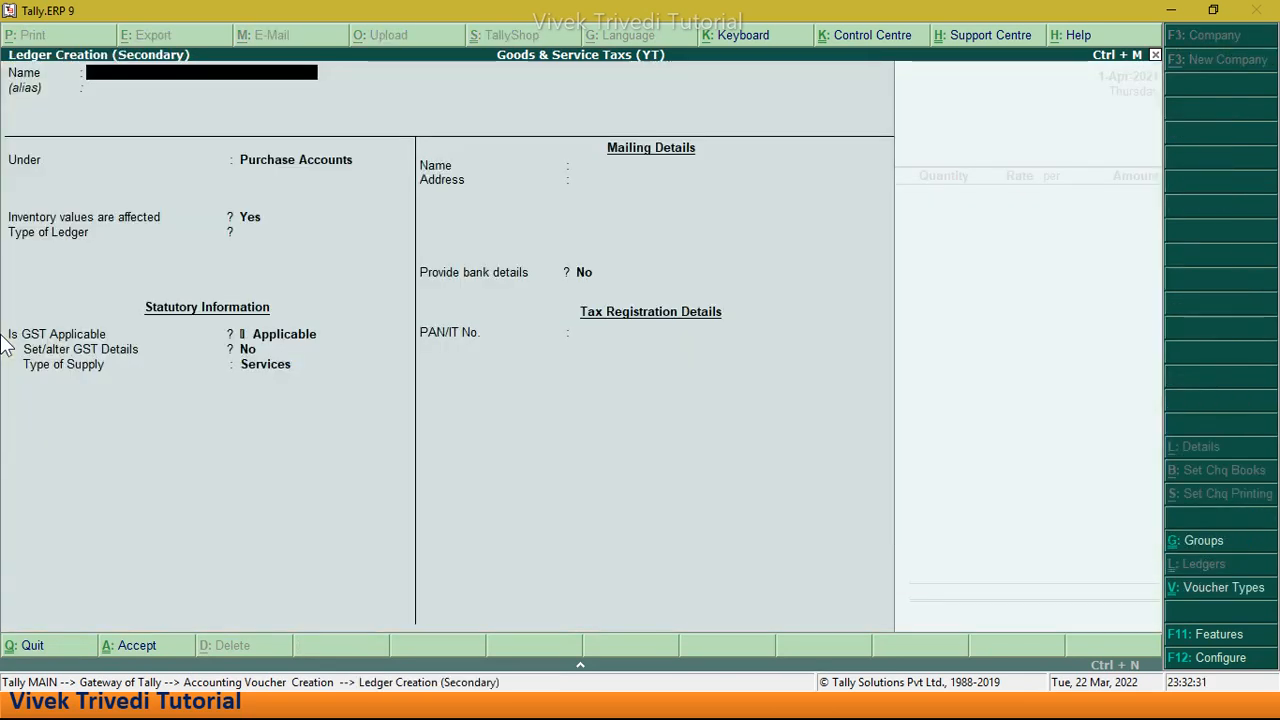
pyautogui.write('Raj')
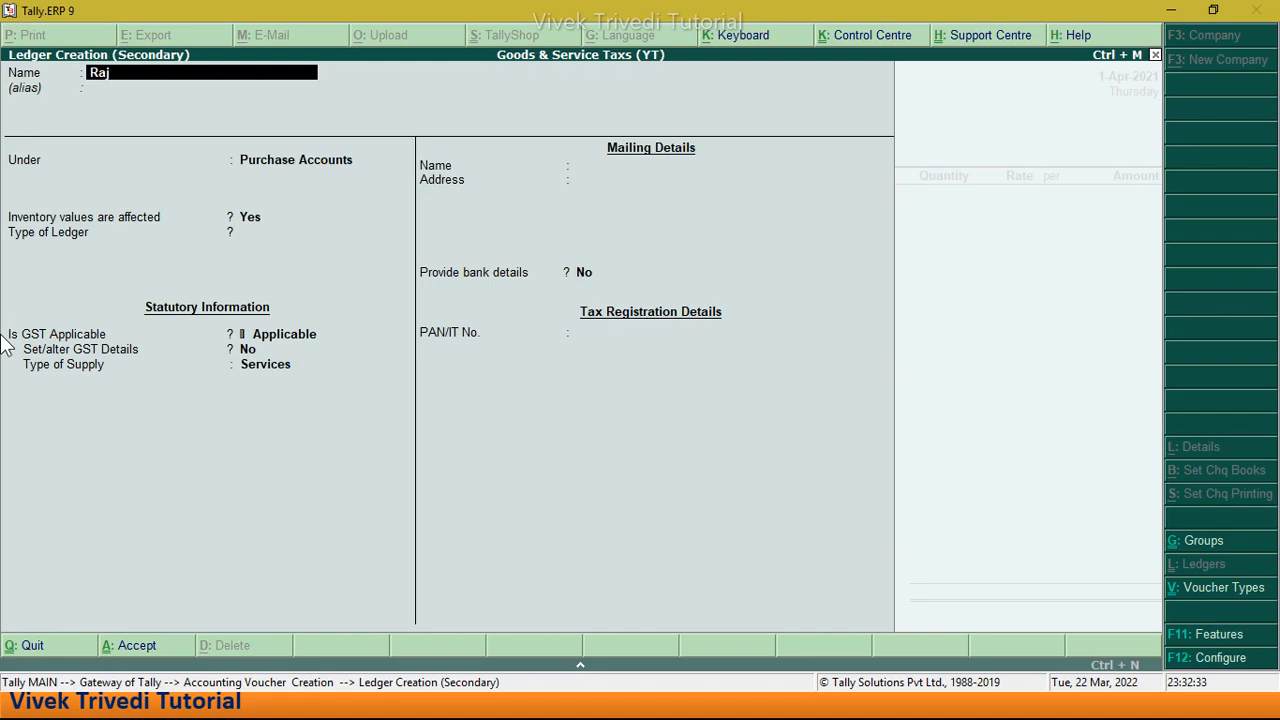
pyautogui.write('eev General Store')
pyautogui.press('Return')
pyautogui.press('Return')
pyautogui.write('Su')
pyautogui.press('Return')
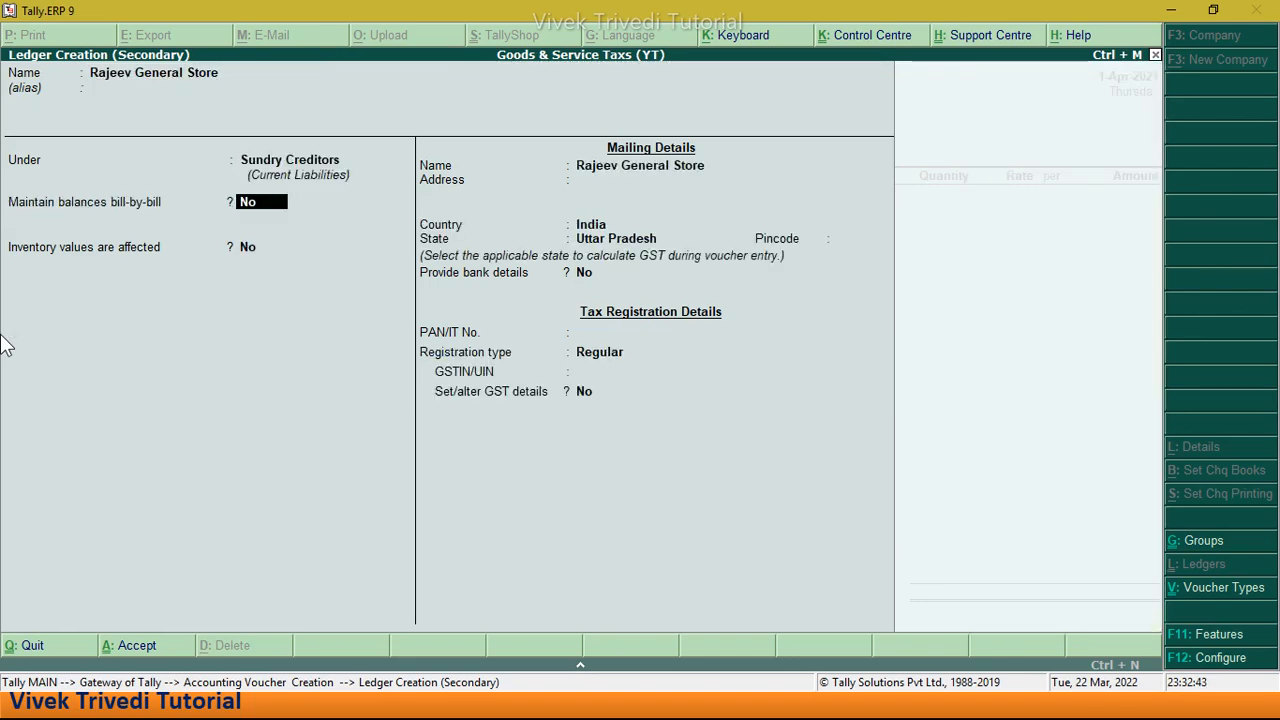
pyautogui.hotkey('ctrl', 'a')
# Step: Use Rajeev General Store as the purchase voucher's party account, keeping the default party details
pyautogui.press('Return')
pyautogui.press('Return')
pyautogui.press('Return')
pyautogui.press('Return')
pyautogui.press('Return')
pyautogui.press('Return')
pyautogui.press('Return')
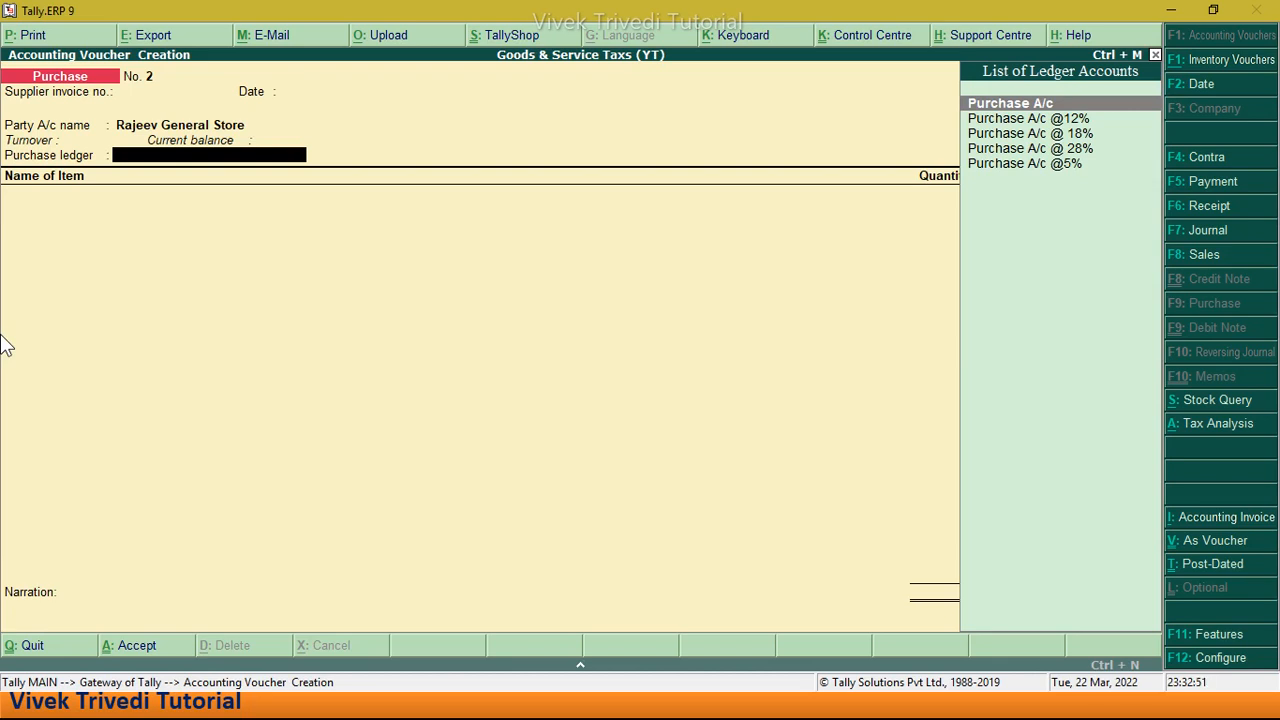
# Step: Choose Purchase A/c @5% as the voucher's purchase ledger and leave the tax classification blank
pyautogui.press('Down')
pyautogui.press('Down')
pyautogui.press('Down')
pyautogui.press('Down')
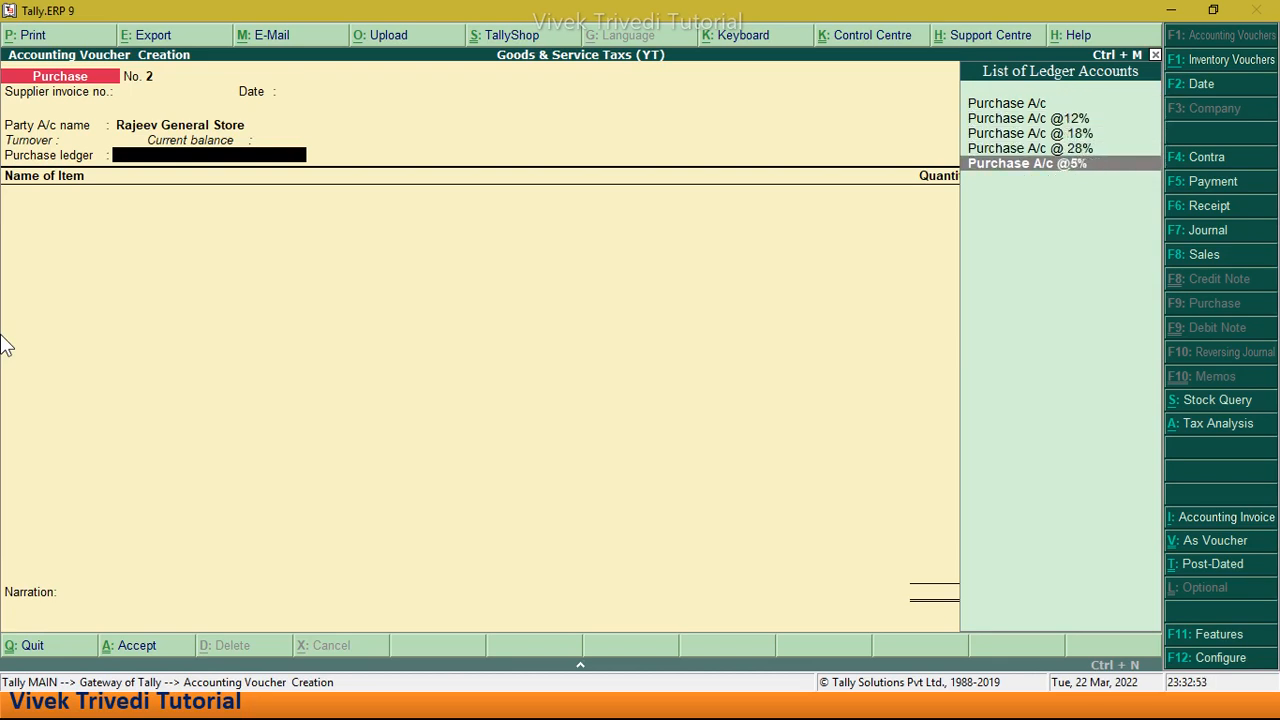
pyautogui.press('Return')
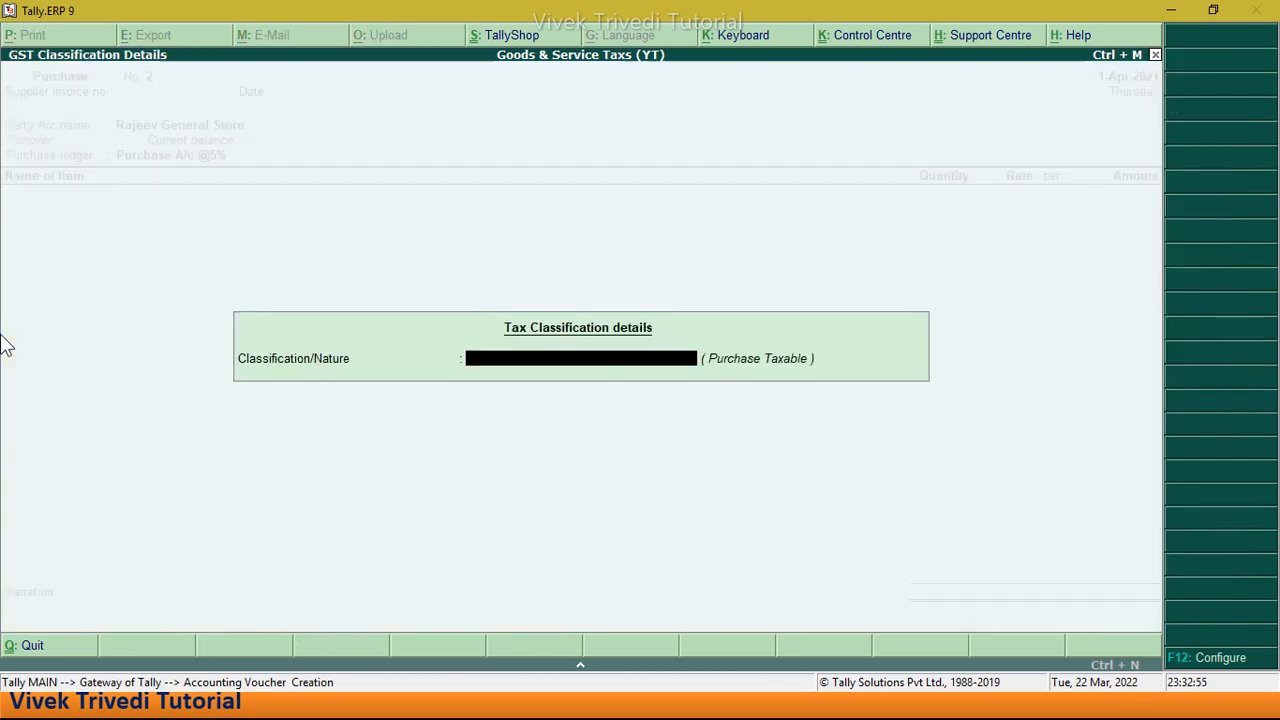
pyautogui.press('Return')
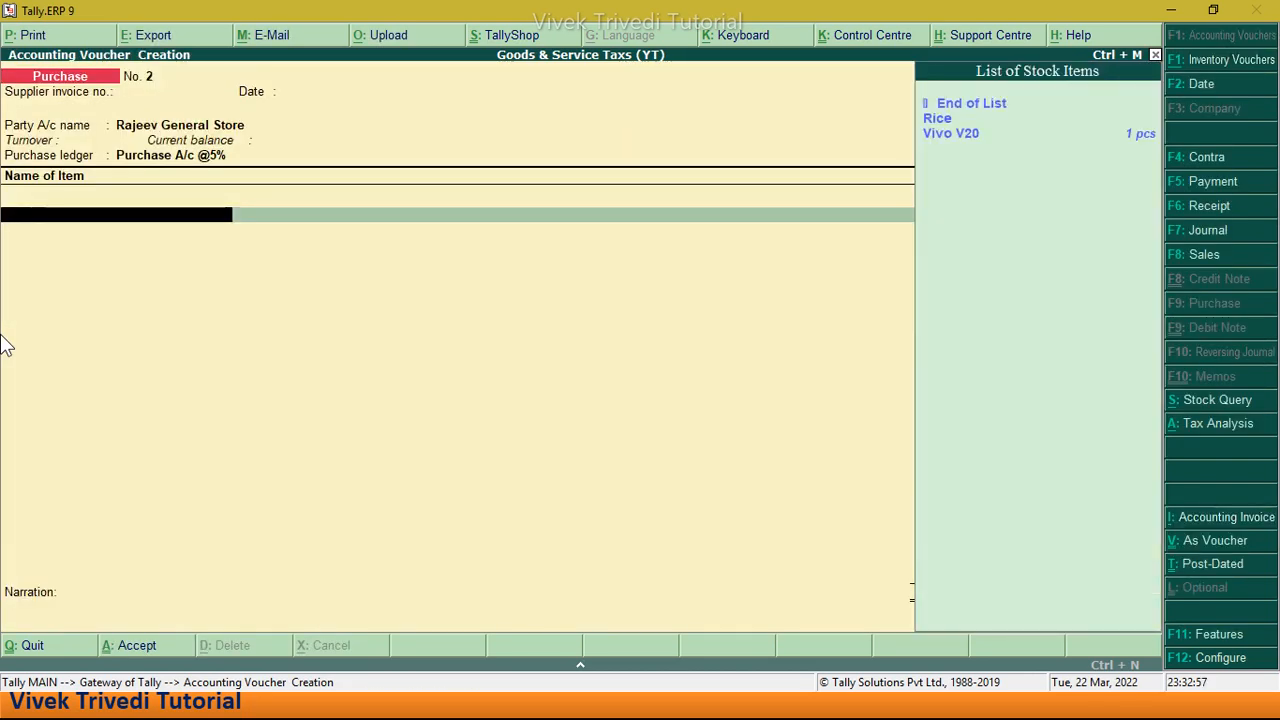
# Step: Enter 10 kg of Rice at a rate of 30 per kg in the purchase voucher and end the item list
pyautogui.press('Down')
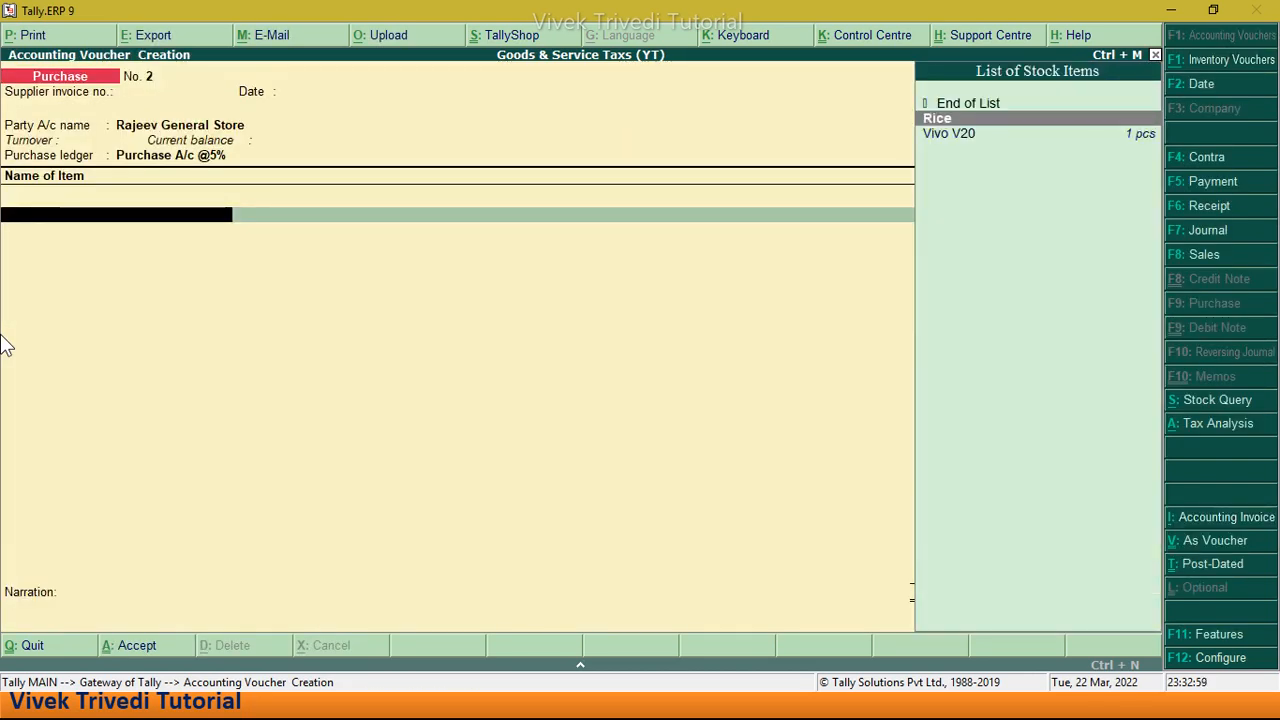
pyautogui.press('Return')
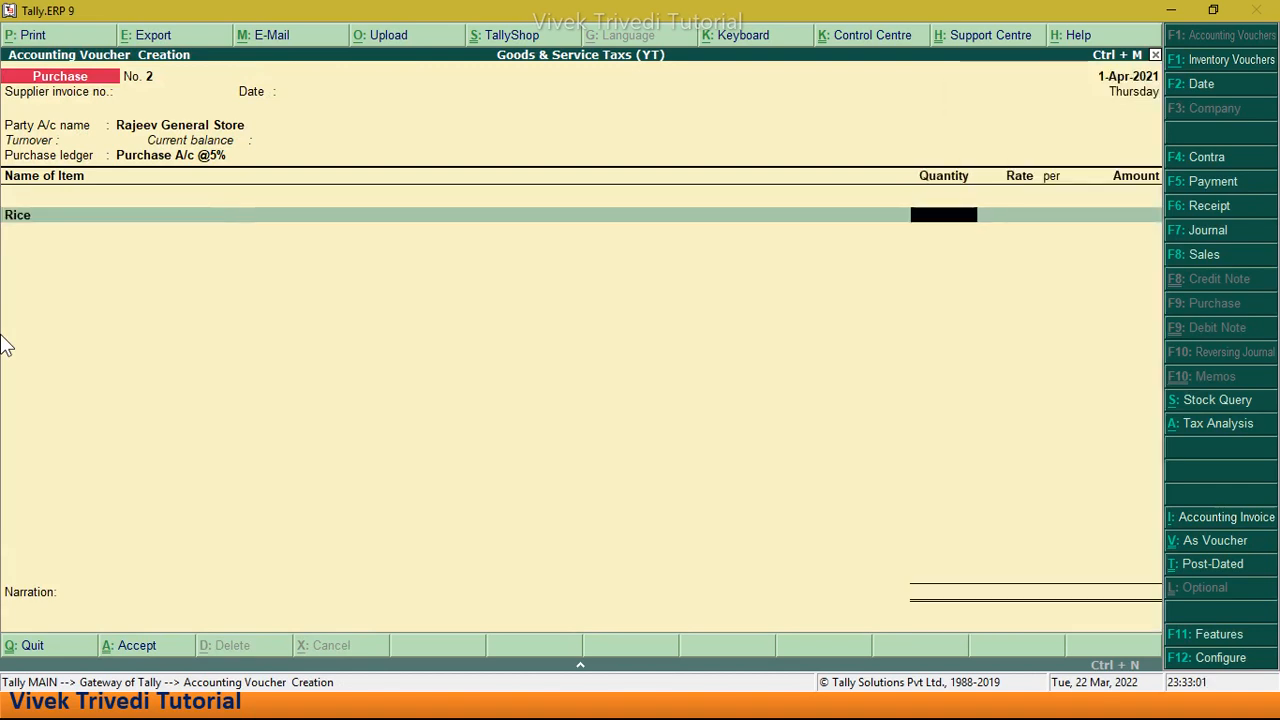
pyautogui.write('10')
pyautogui.press('Return')
pyautogui.write('30')
pyautogui.press('Return')
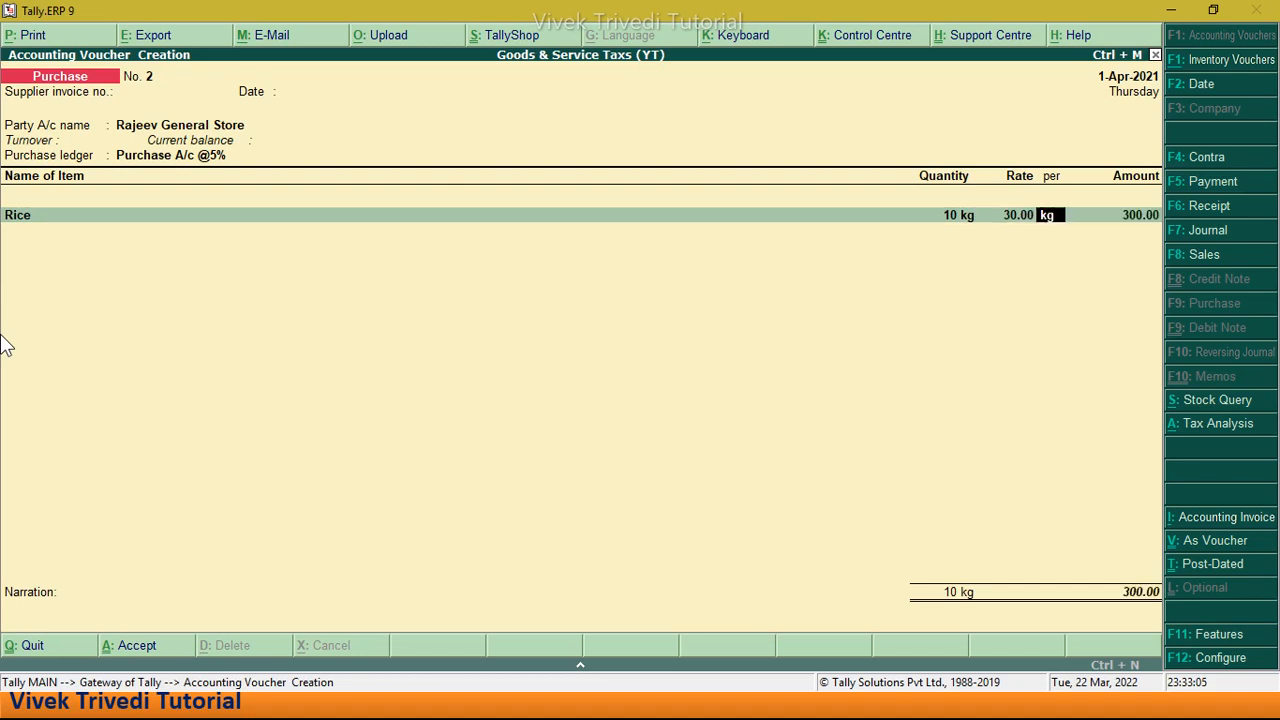
pyautogui.press('Return')
pyautogui.press('Return')
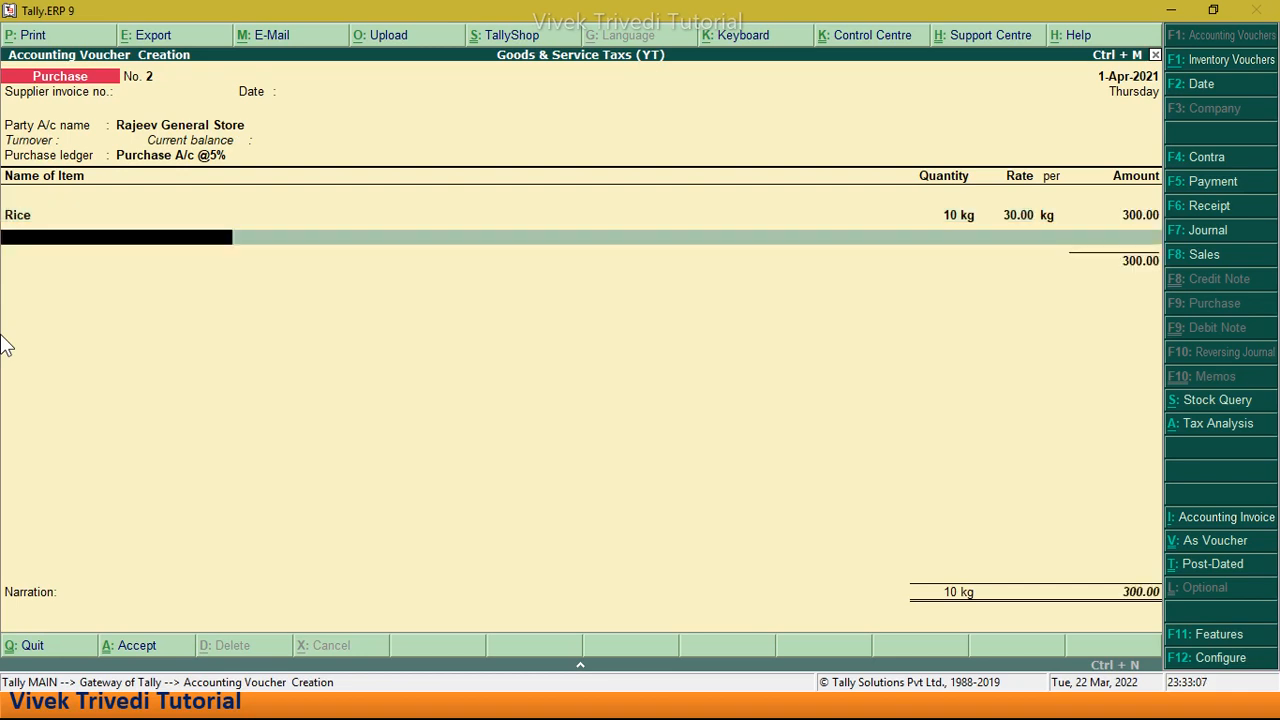
pyautogui.press('Return')
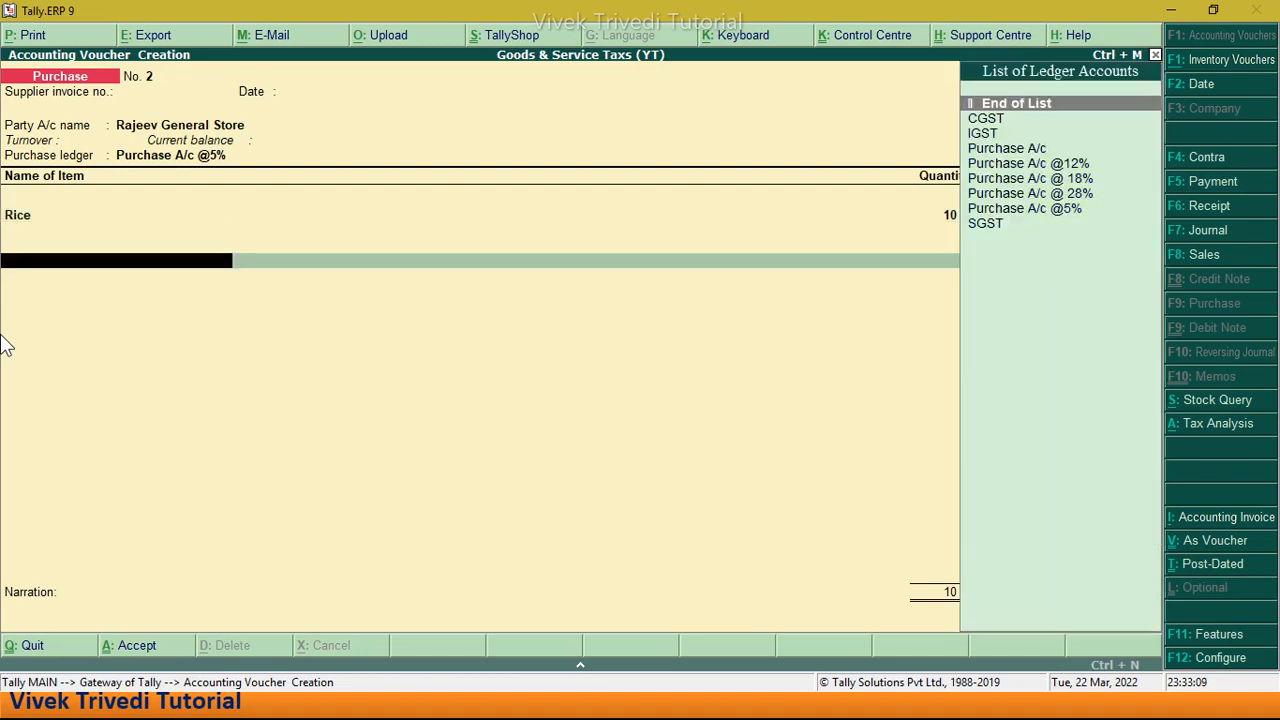
# Step: Add the CGST and SGST ledgers below the Rice item with their automatically calculated amounts
pyautogui.press('Down')
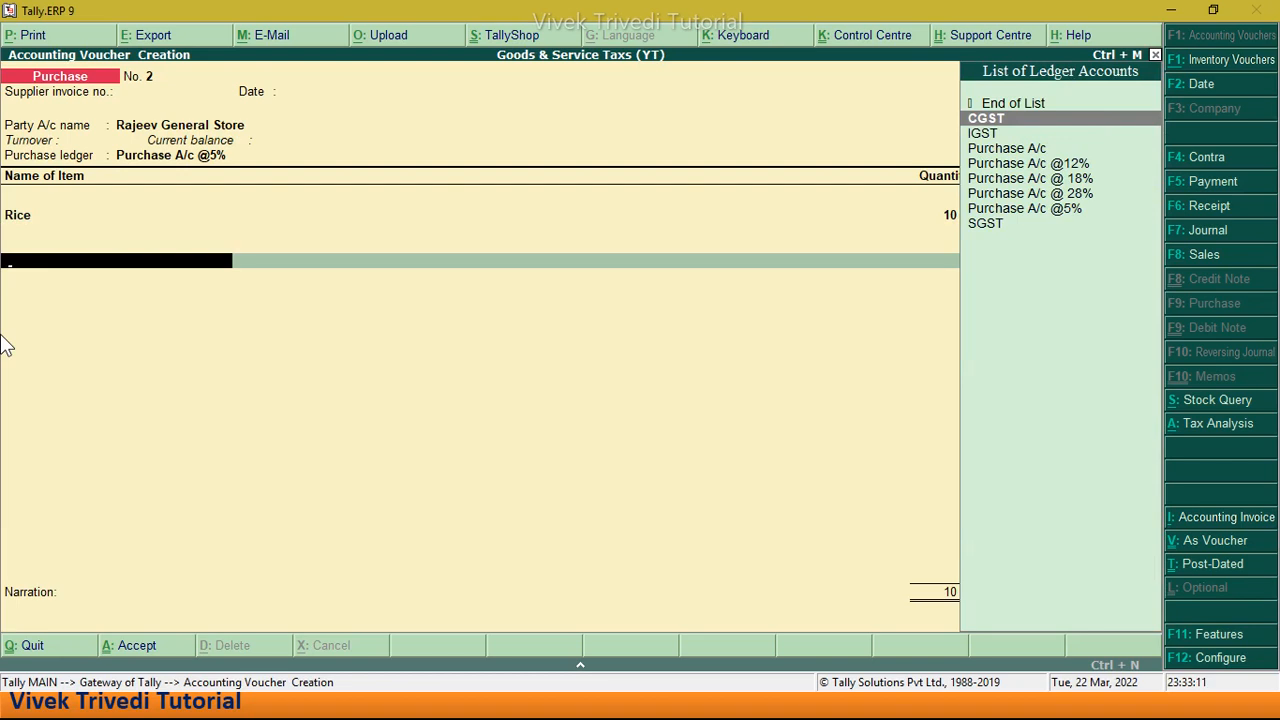
pyautogui.press('Return')
pyautogui.press('Return')
pyautogui.press('Down')
pyautogui.press('Down')
pyautogui.press('Down')
pyautogui.press('Down')
pyautogui.press('Down')
pyautogui.press('Down')
pyautogui.press('Down')
pyautogui.press('Down')
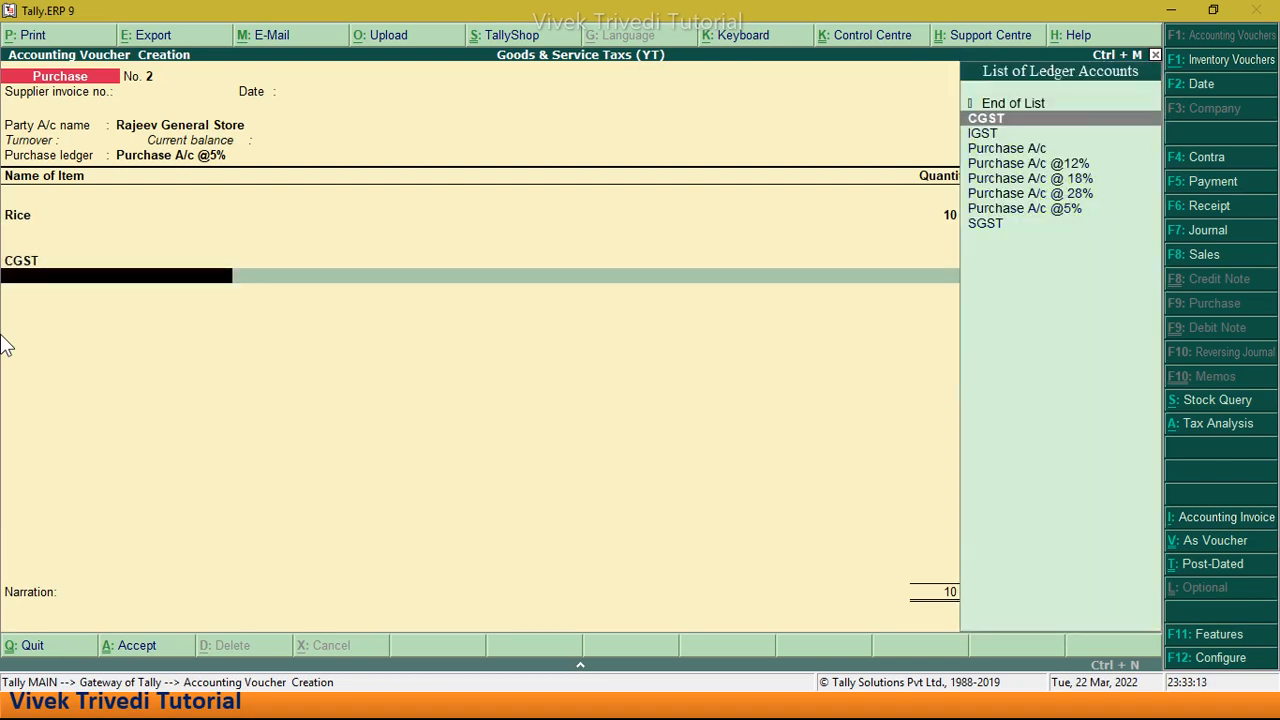
pyautogui.press('Return')
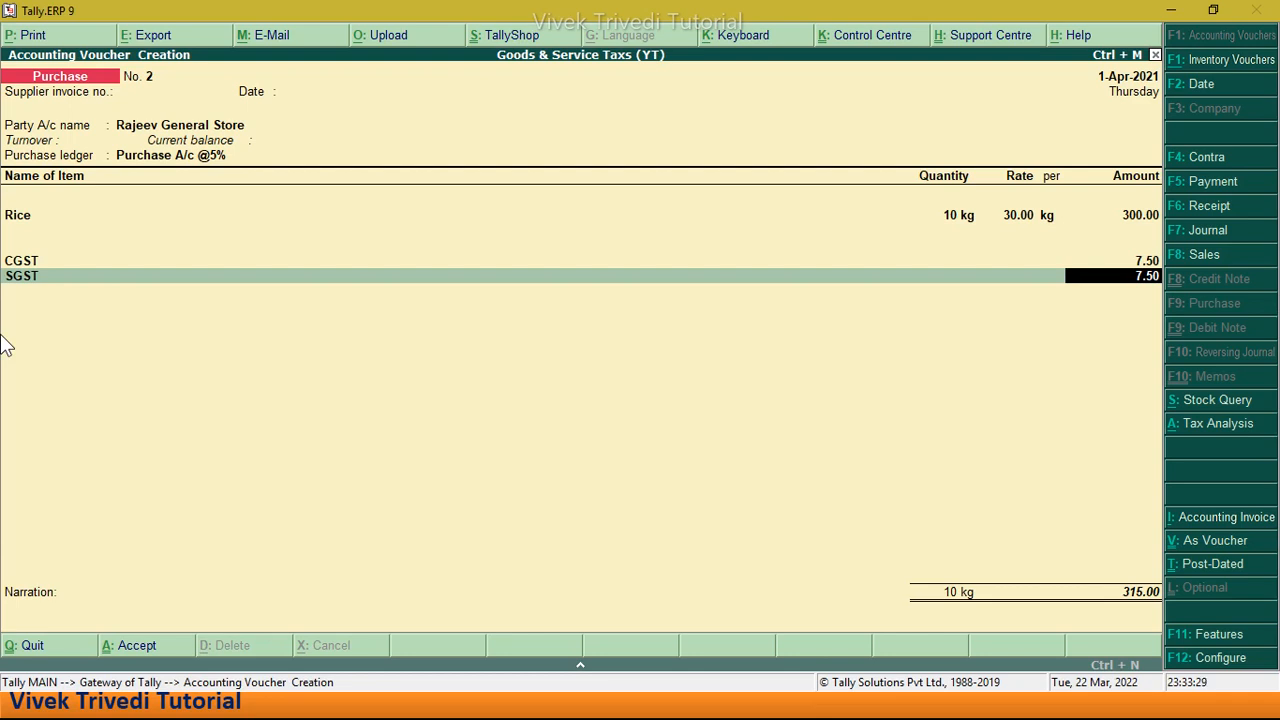
pyautogui.hotkey('shift', 'Tab')
pyautogui.hotkey('shift', 'Tab')
pyautogui.hotkey('shift', 'Tab')
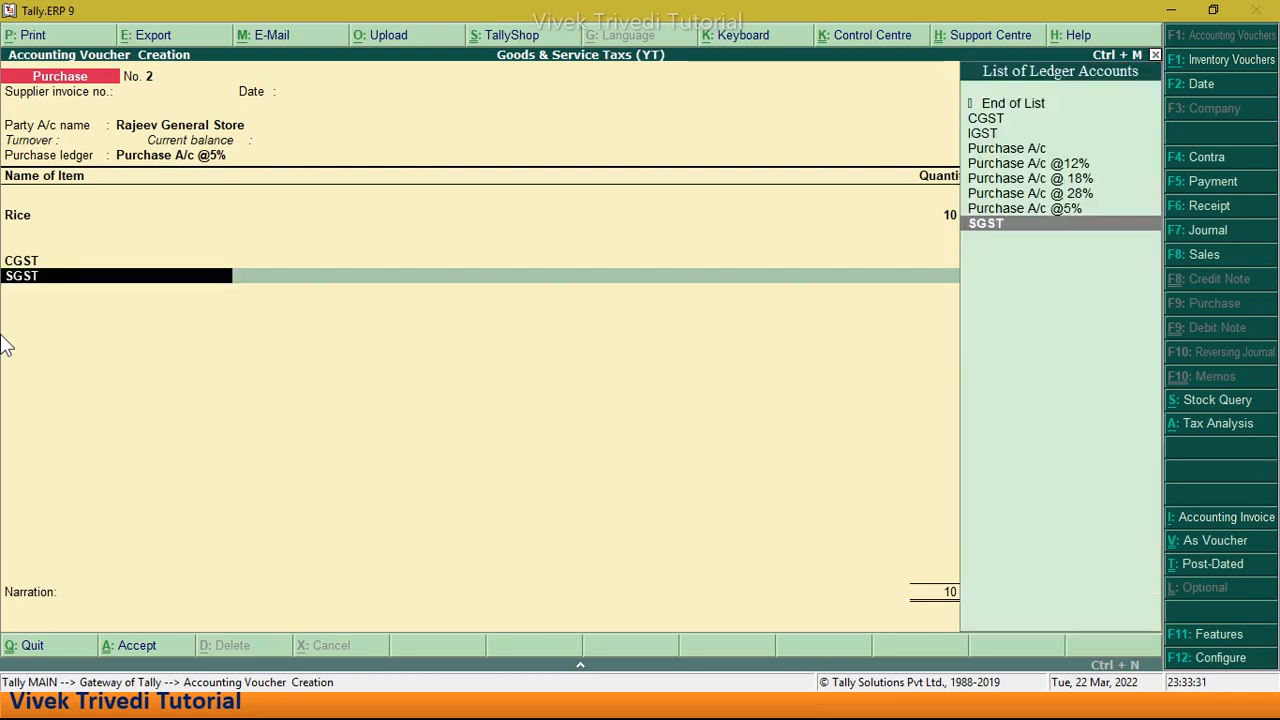
pyautogui.hotkey('shift', 'Tab')
pyautogui.hotkey('shift', 'Tab')
pyautogui.hotkey('shift', 'Tab')
pyautogui.hotkey('shift', 'Tab')
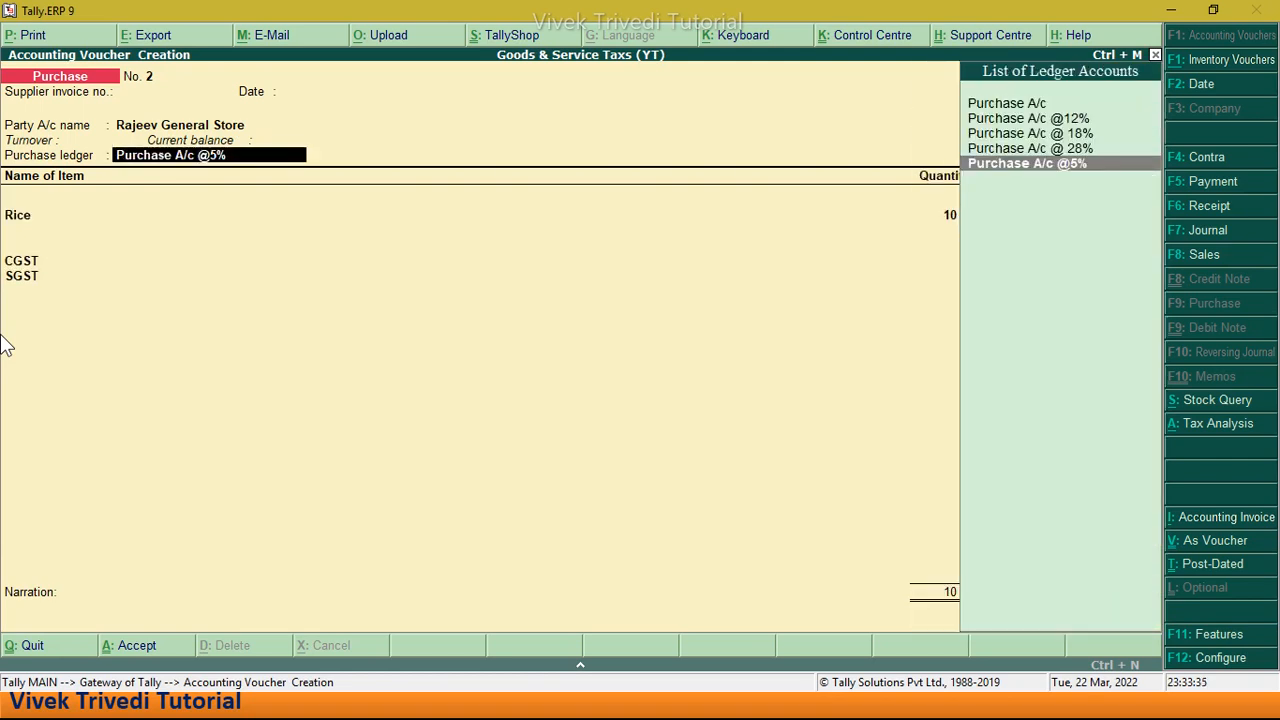
pyautogui.press('Up')
pyautogui.press('Up')
pyautogui.press('Up')
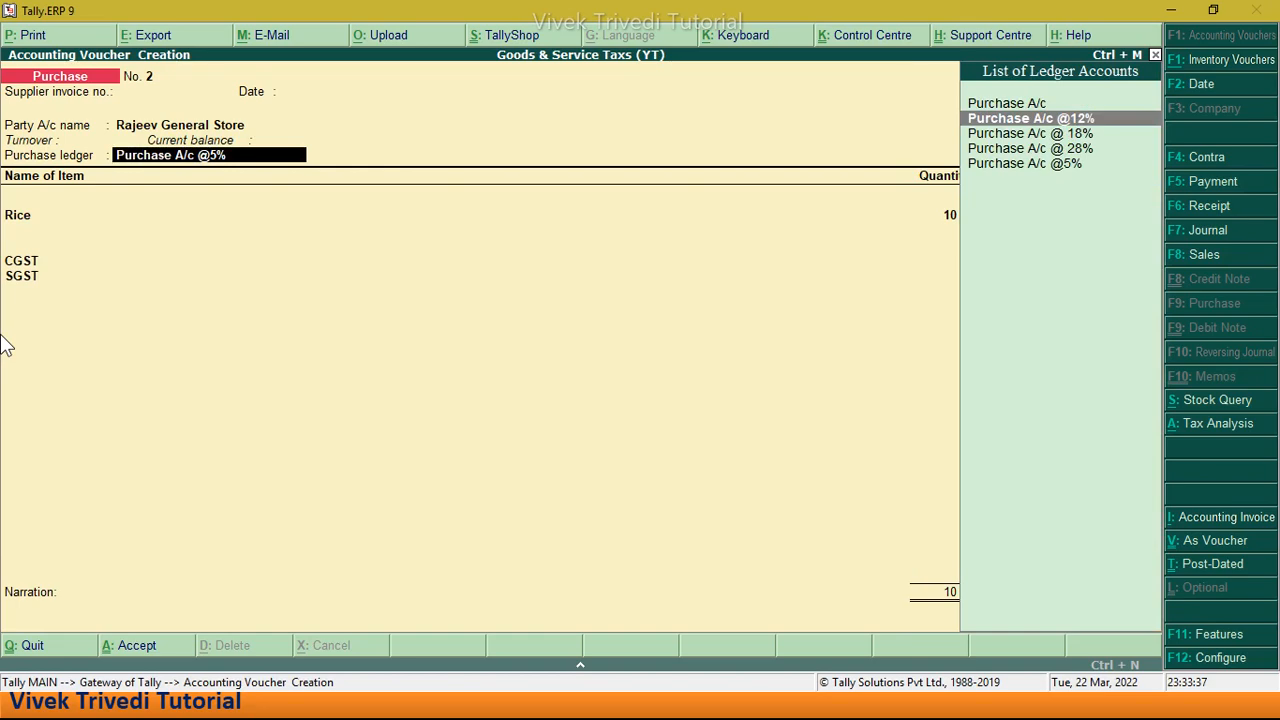
pyautogui.press('Return')
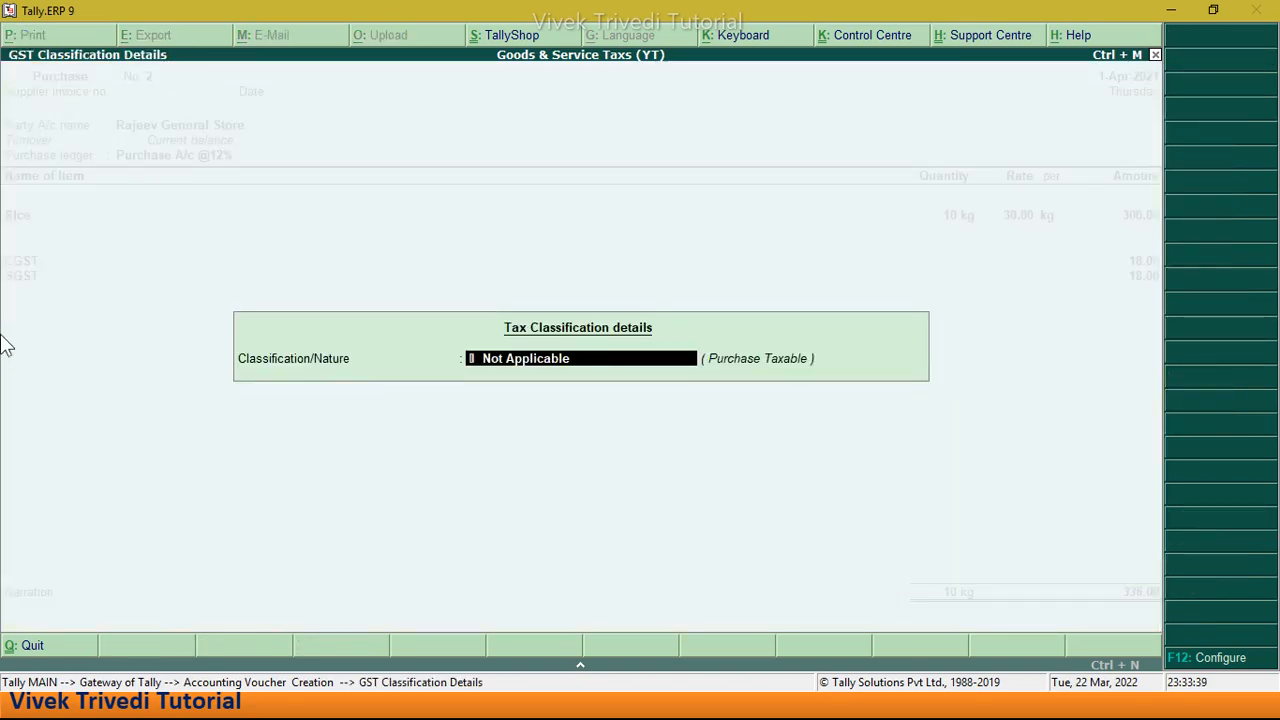
pyautogui.press('Return')
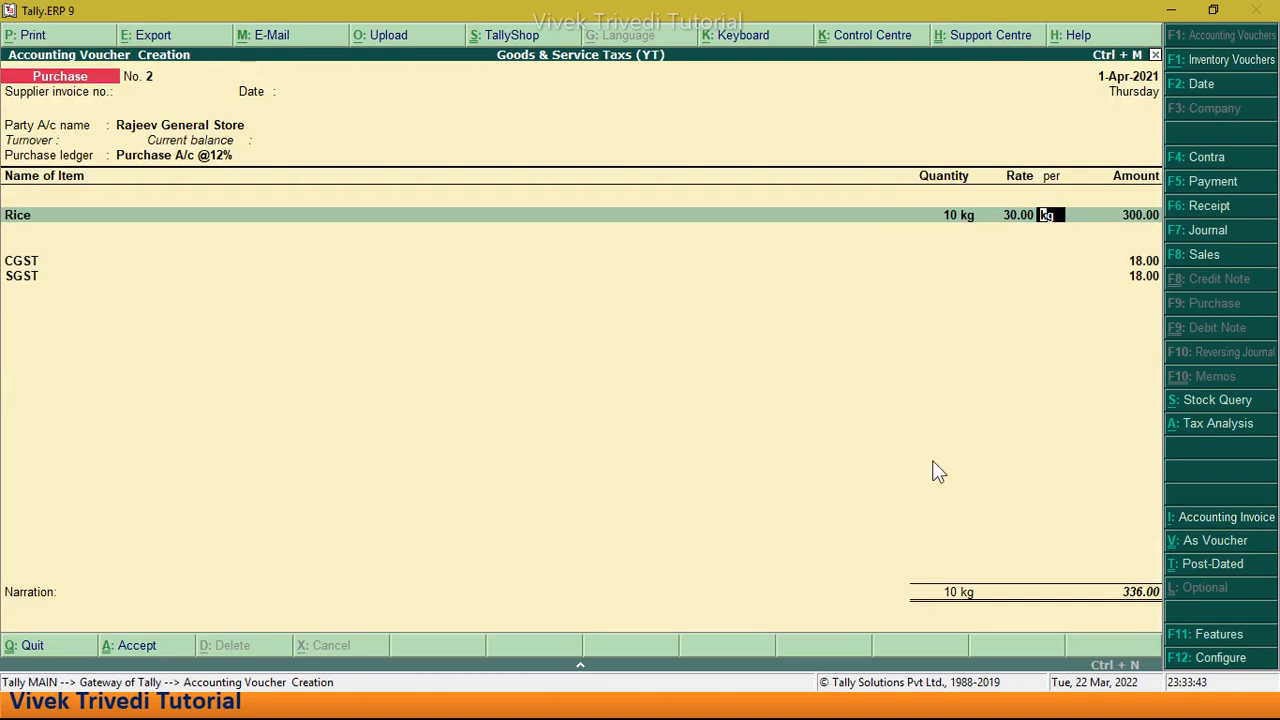
# Step: Examine the detailed tax analysis of the Rice purchase voucher, including the central and state tax rates
pyautogui.click(1188, 428)
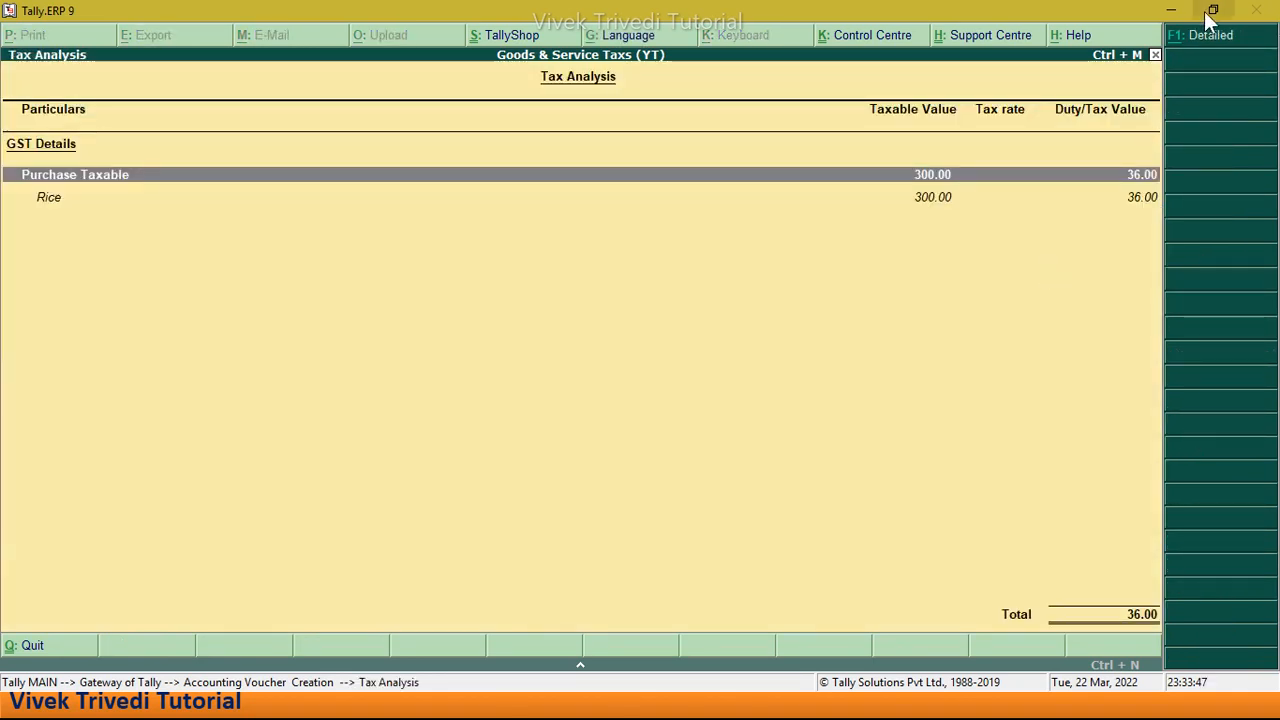
pyautogui.click(1182, 36)
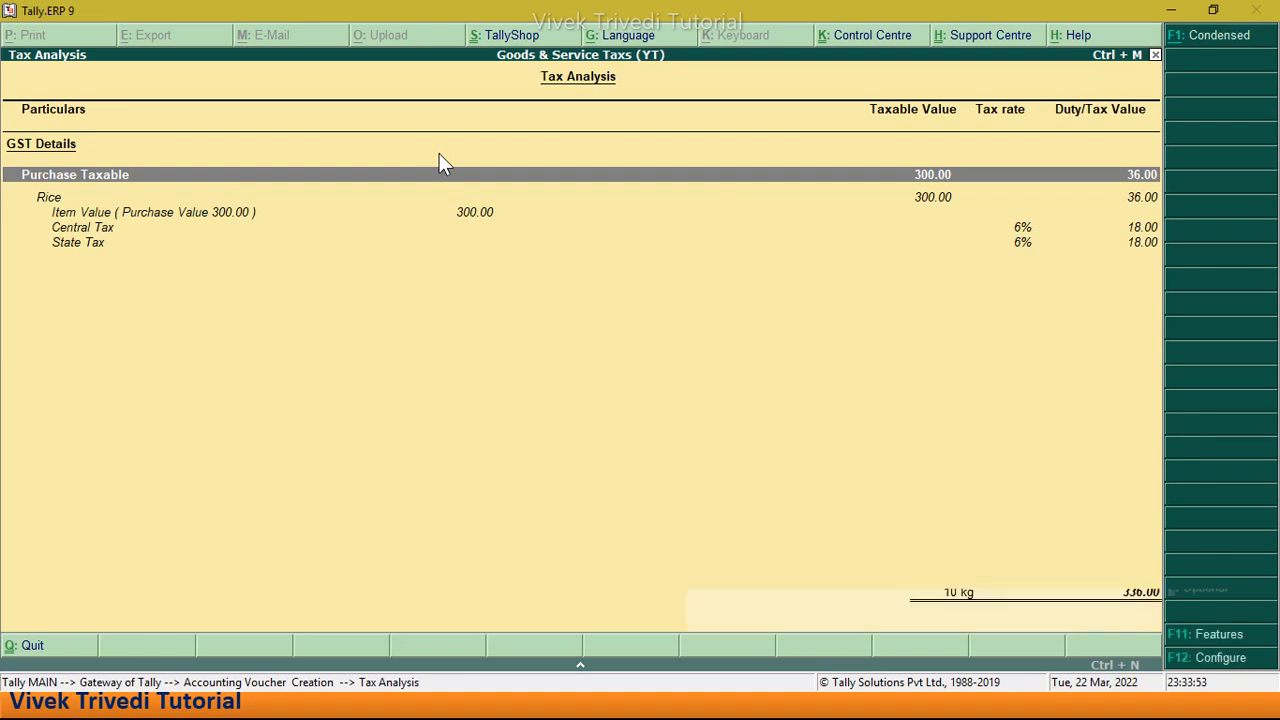
pyautogui.press('Escape')
# Step: Go through the remaining entries of the Rice purchase voucher and save it without a narration
pyautogui.press('Return')
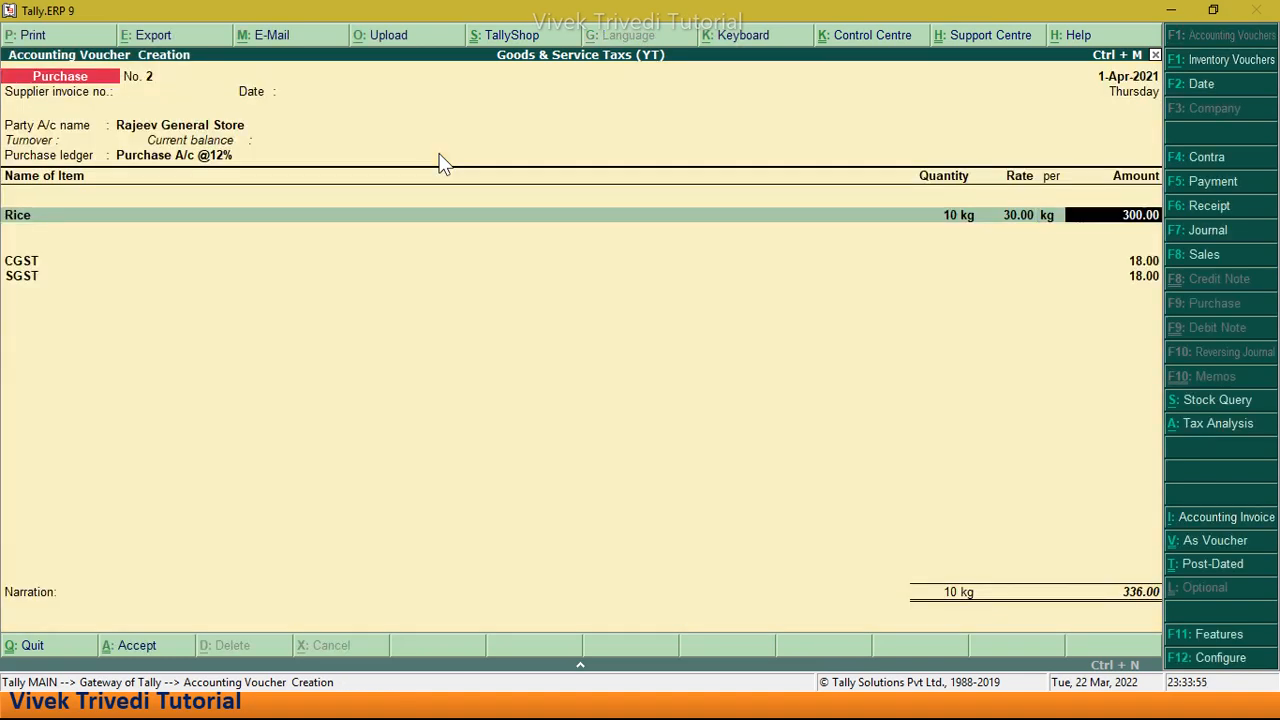
pyautogui.press('Return')
pyautogui.press('Return')
pyautogui.press('Return')
pyautogui.press('Return')
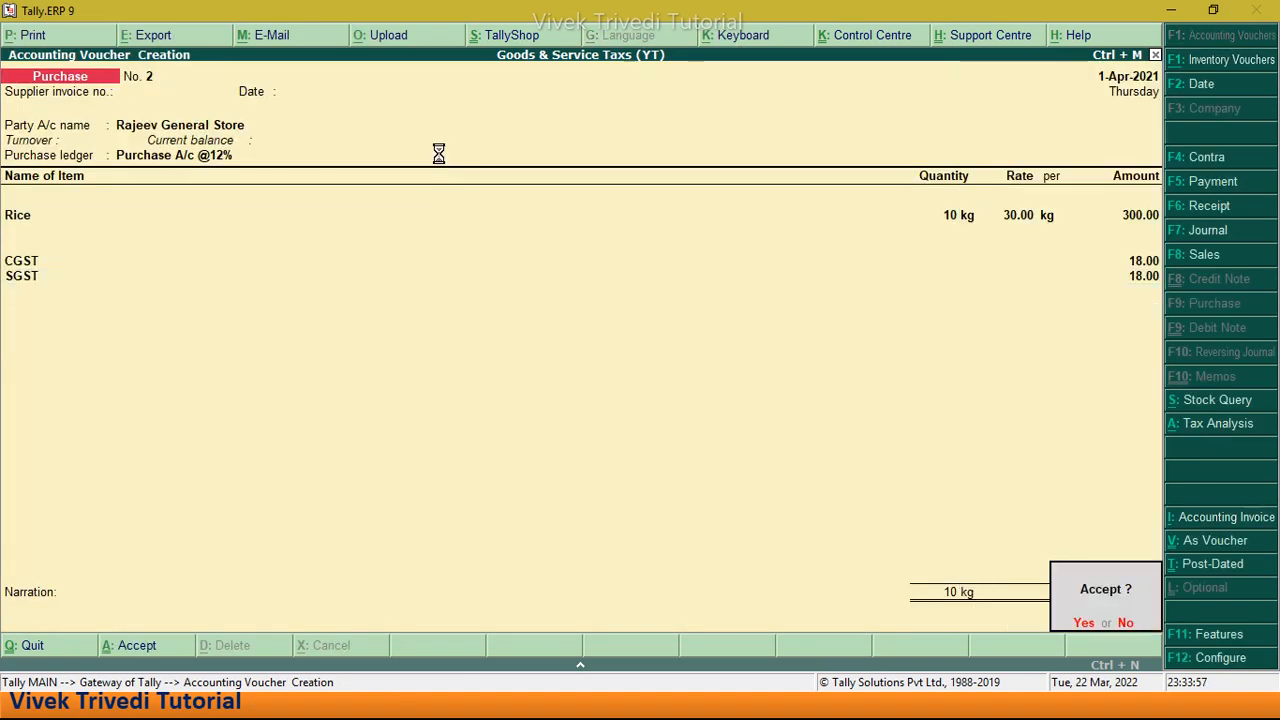
pyautogui.press('Return')
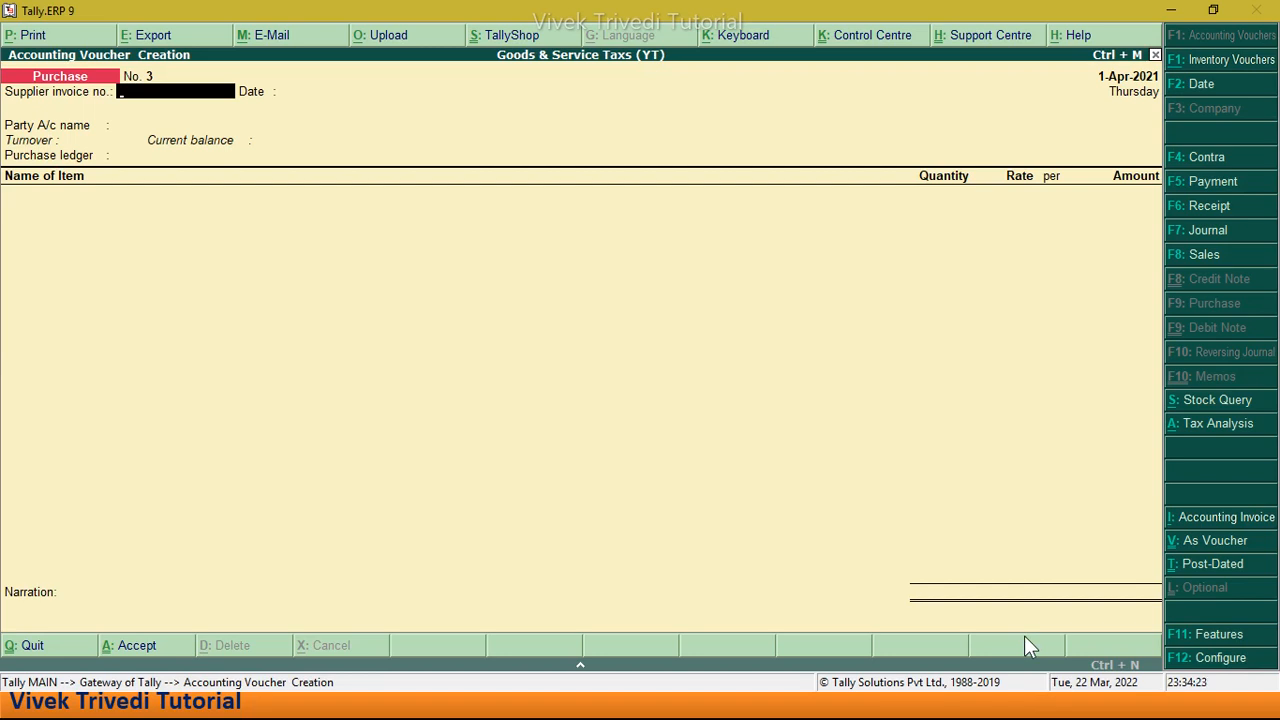
# Step: Leave voucher entry and open the creation form for a single stock item in the inventory masters
pyautogui.press('Escape')
pyautogui.press('Return')
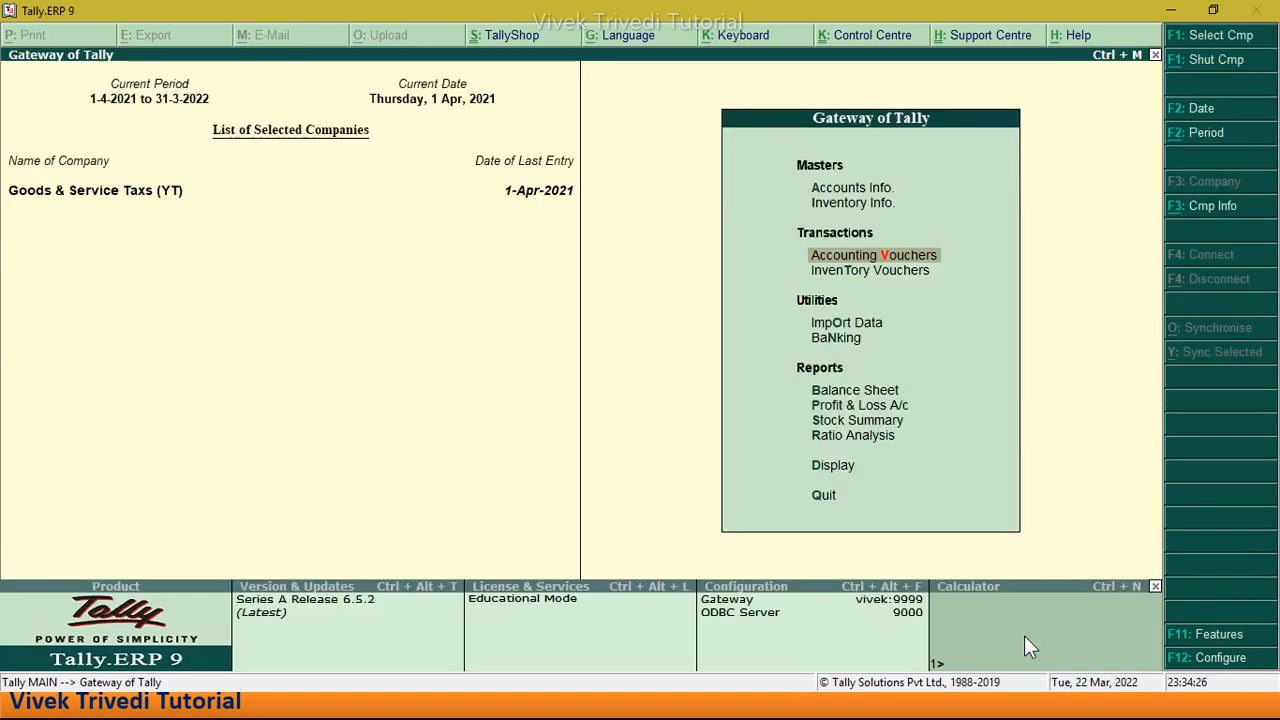
pyautogui.press('Up')
pyautogui.press('Up')
pyautogui.press('Down')
pyautogui.press('Return')
pyautogui.press('Down')
pyautogui.press('Return')
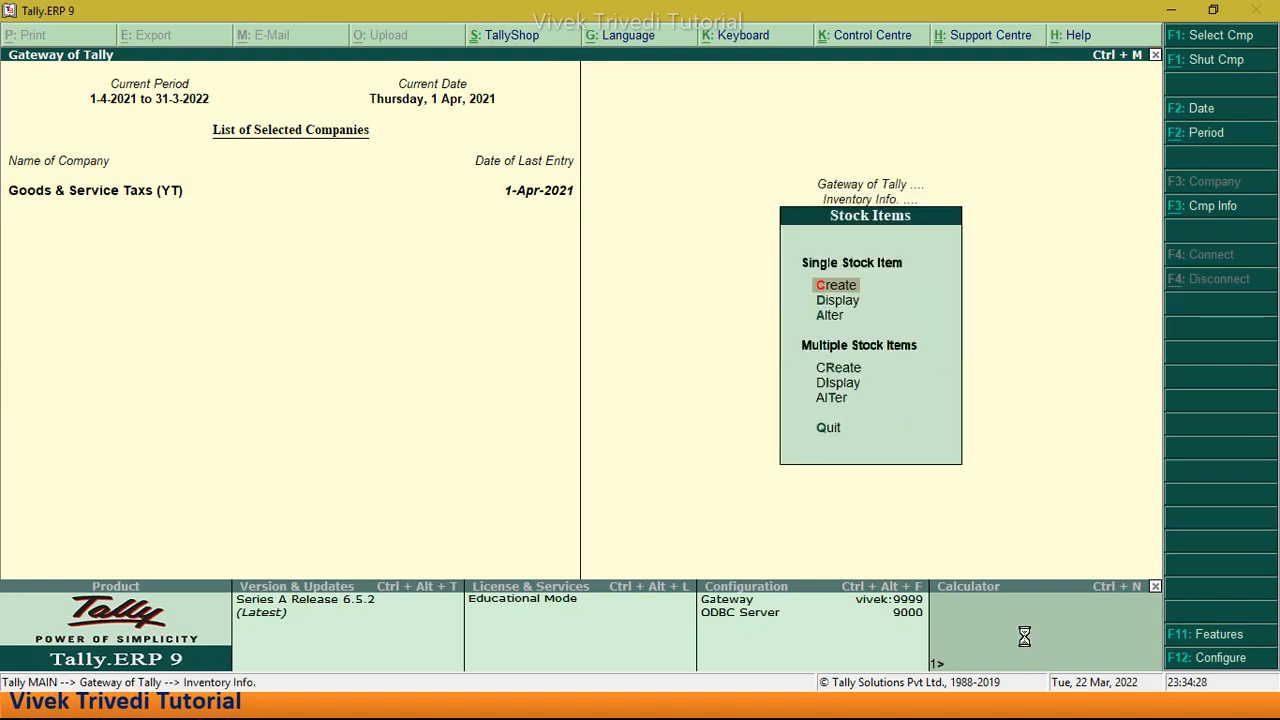
pyautogui.press('Return')
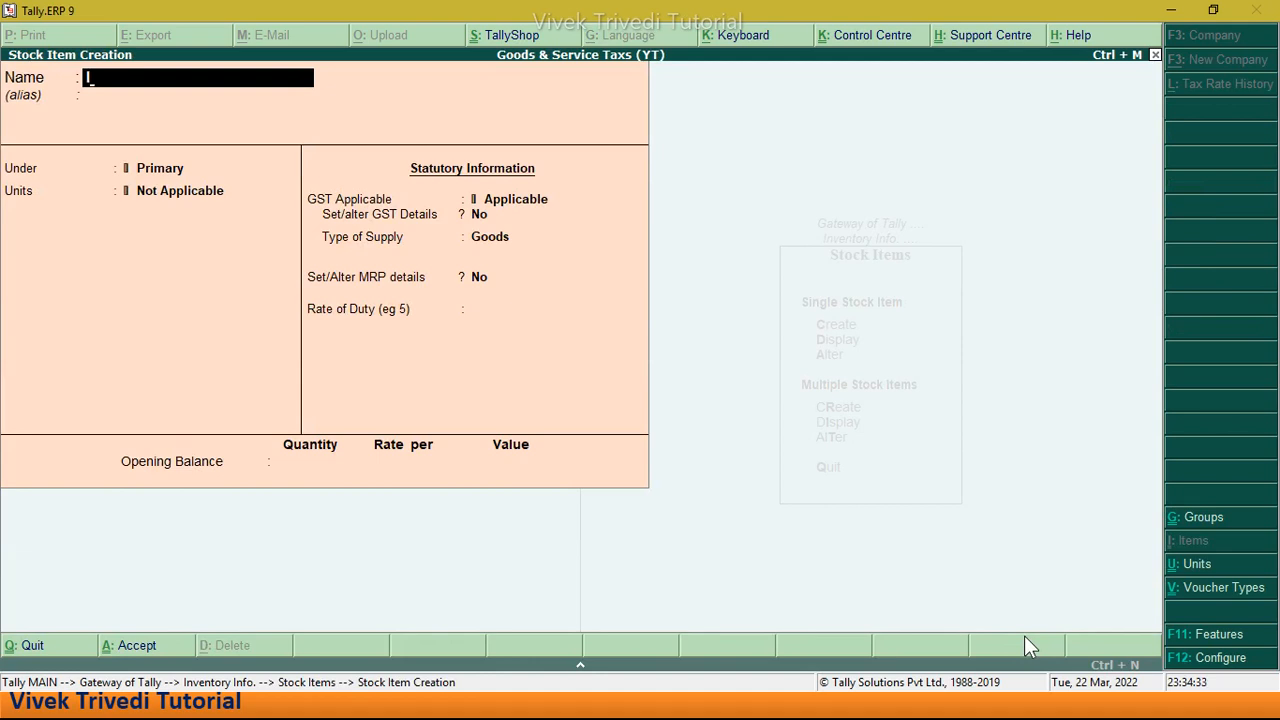
# Step: Name the stock item I Phone, keep it under Primary, and set its unit to pcs
pyautogui.write('I Phone')
pyautogui.press('Return')
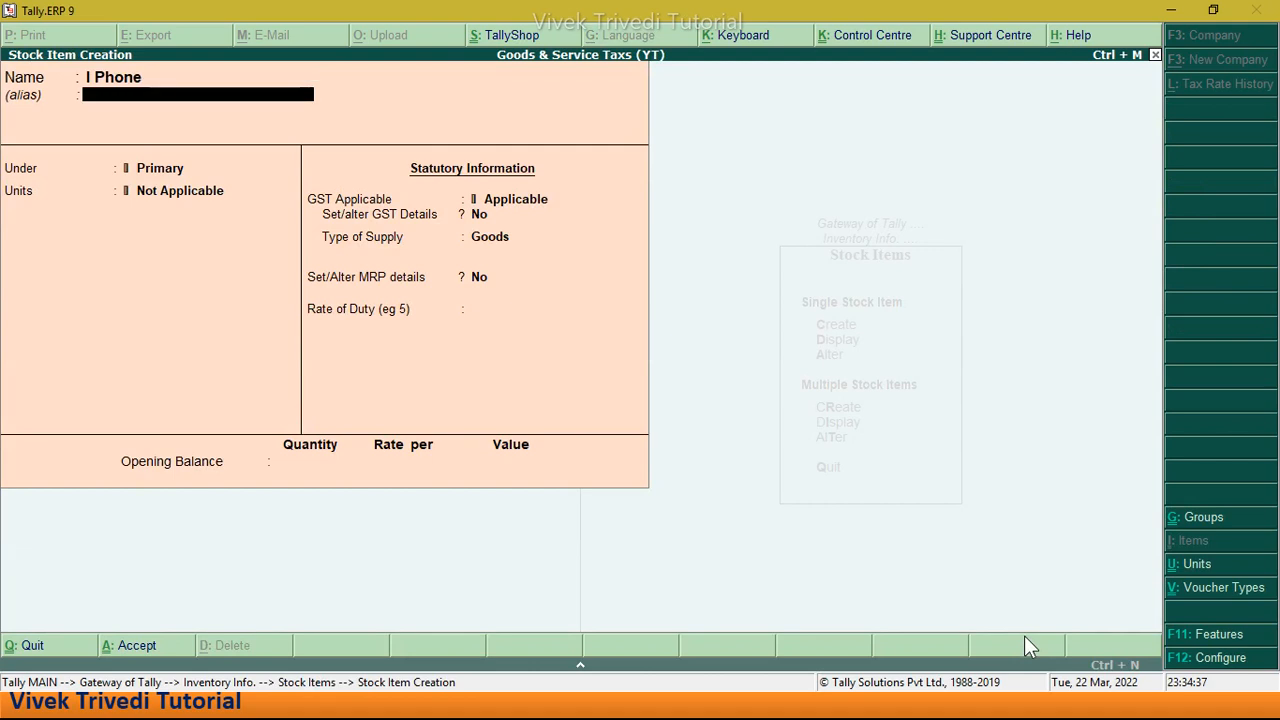
pyautogui.press('Return')
pyautogui.press('Return')
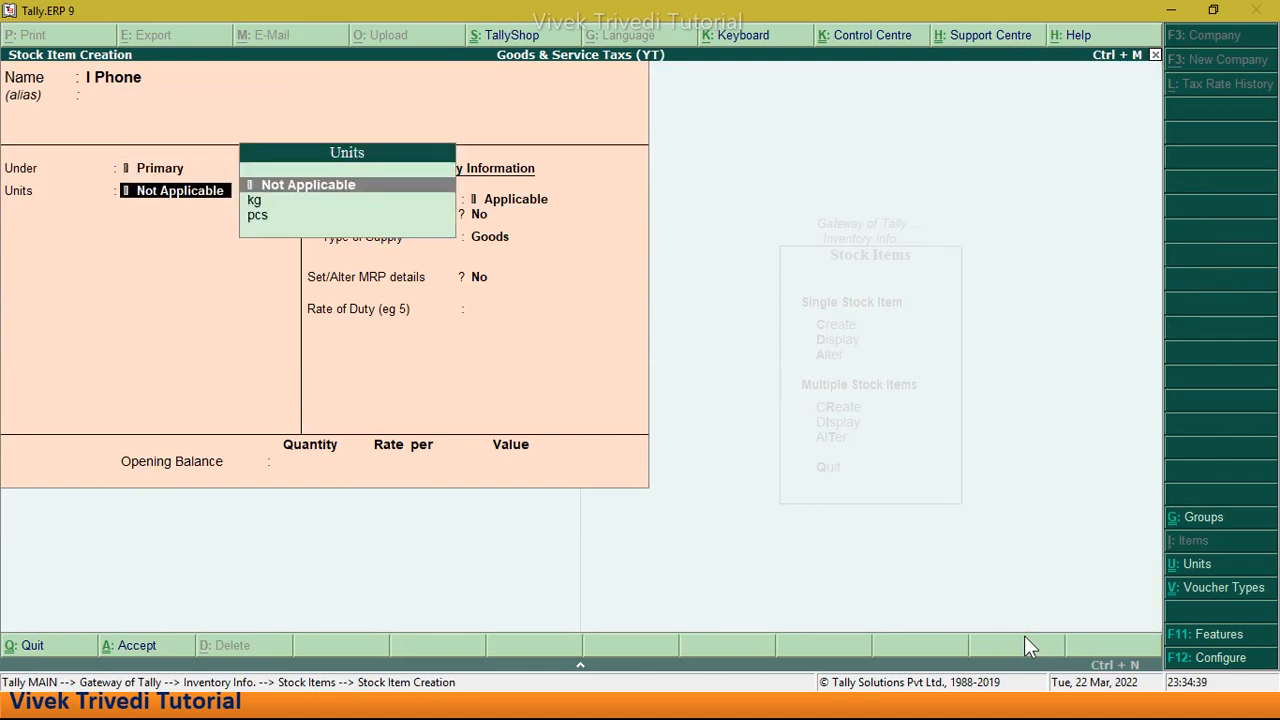
pyautogui.press('Down')
pyautogui.press('Down')
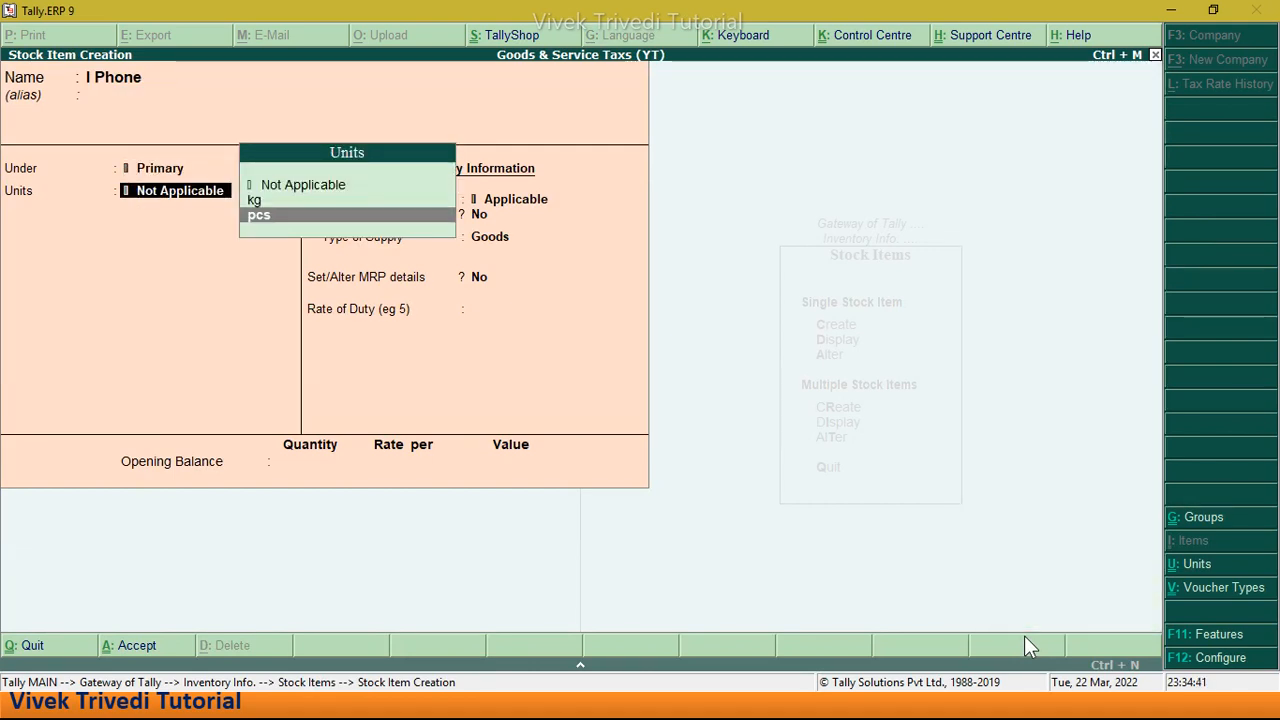
pyautogui.press('Return')
pyautogui.press('Return')
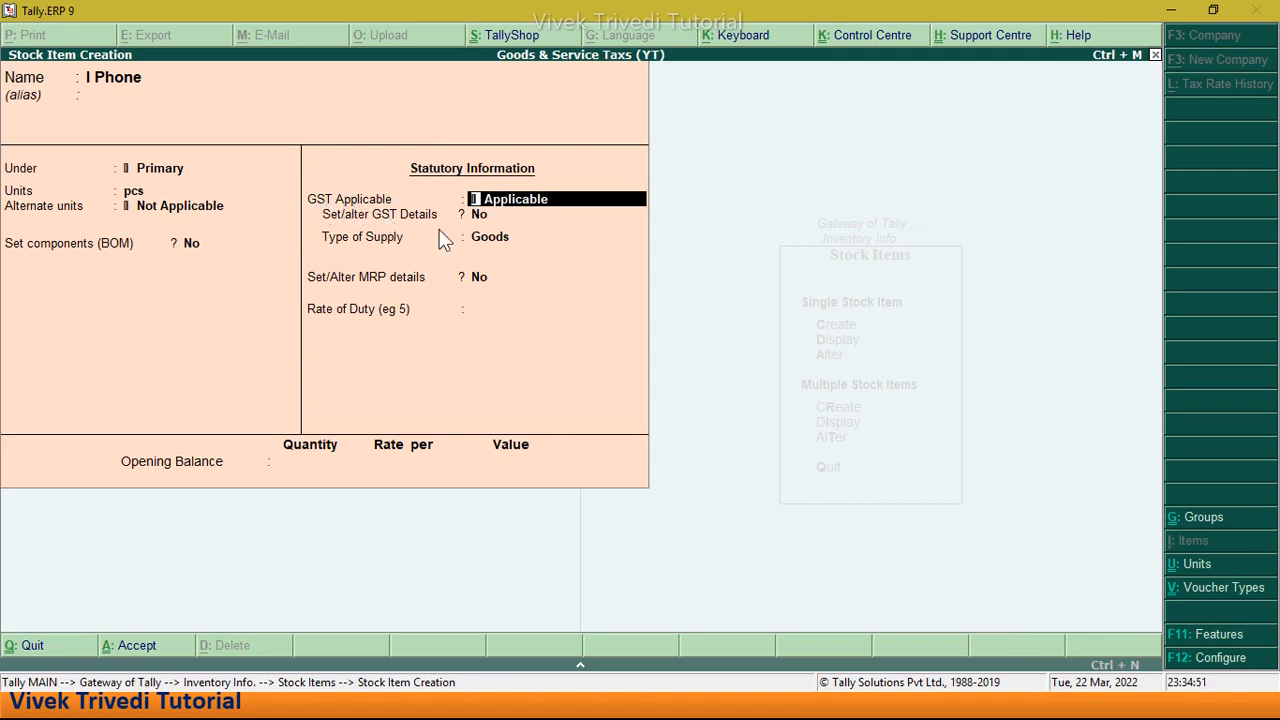
# Step: Enable GST details for I Phone, keeping the calculation type On Value and setting the taxability to Taxable
pyautogui.press('Return')
pyautogui.press('y')
pyautogui.press('Return')
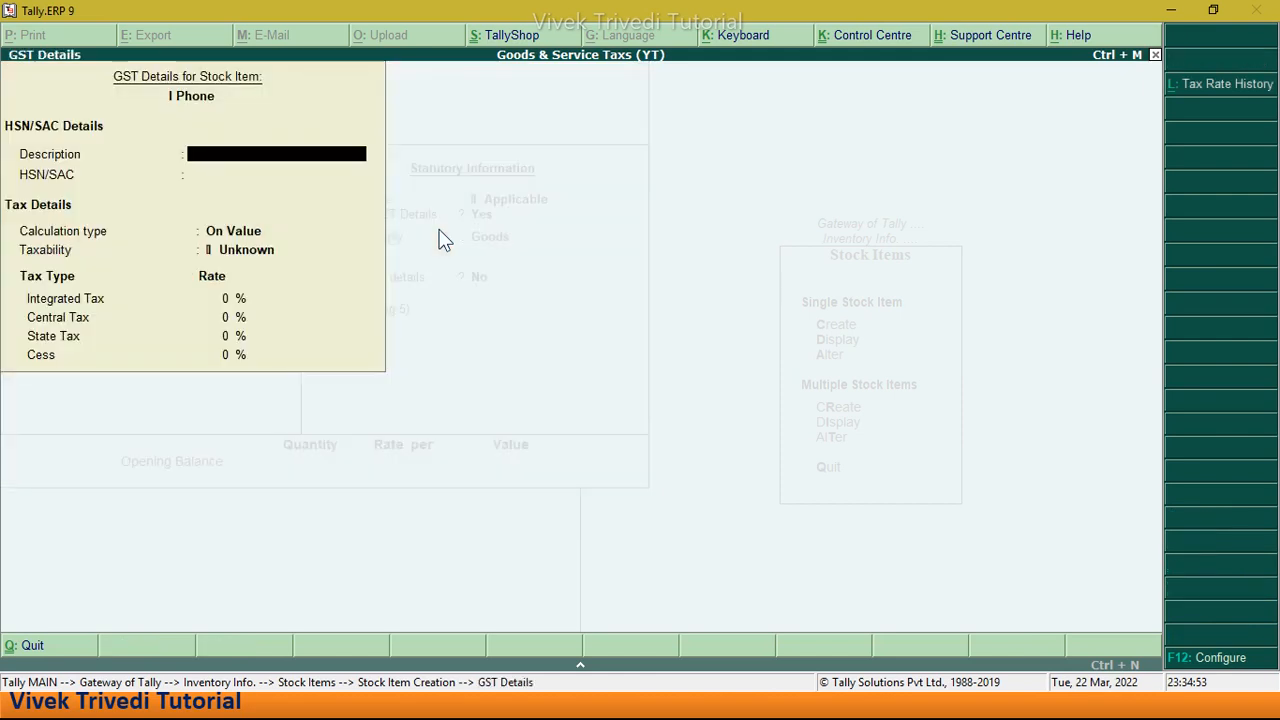
pyautogui.press('Return')
pyautogui.press('Return')
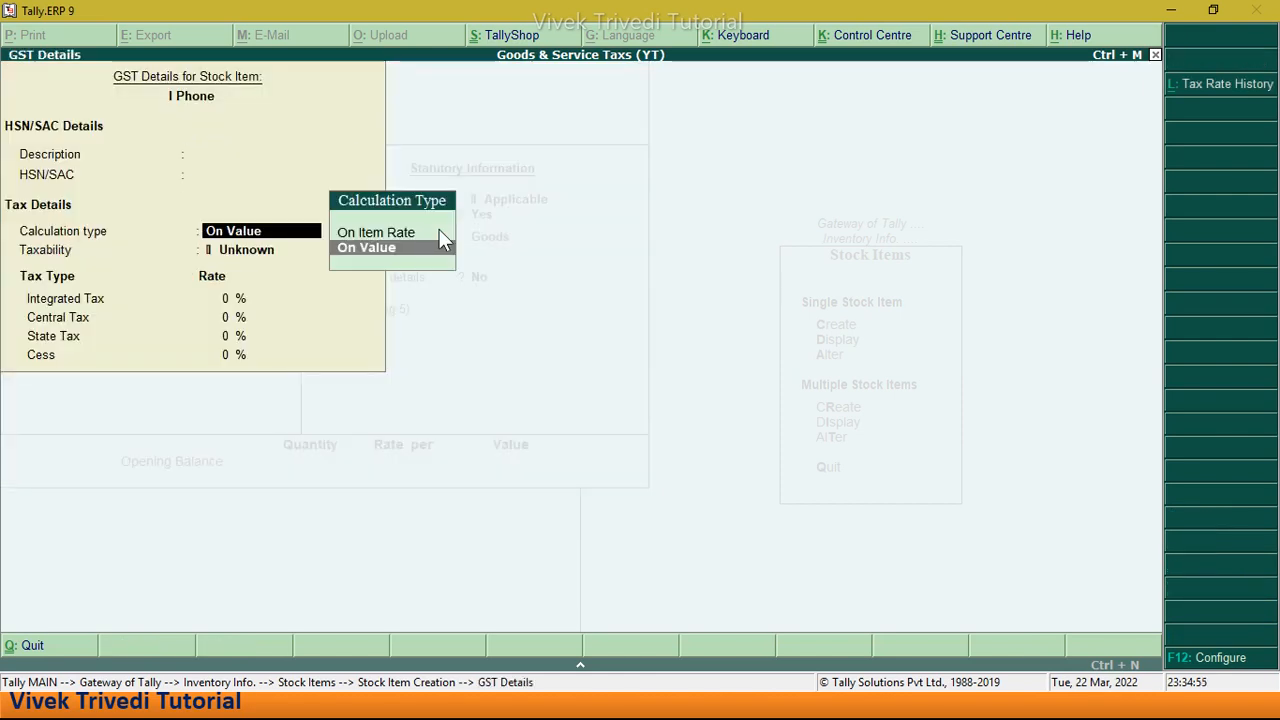
pyautogui.press('Return')
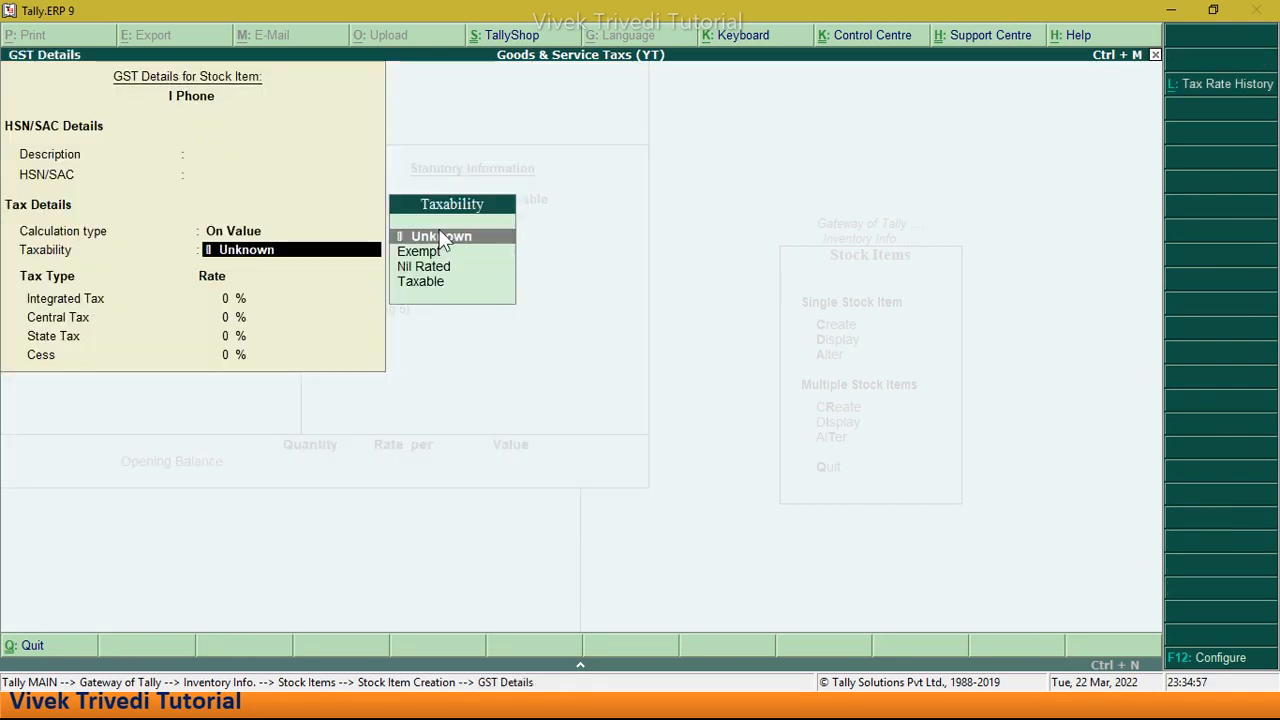
pyautogui.press('Down')
pyautogui.press('Down')
pyautogui.press('Down')
pyautogui.press('Return')
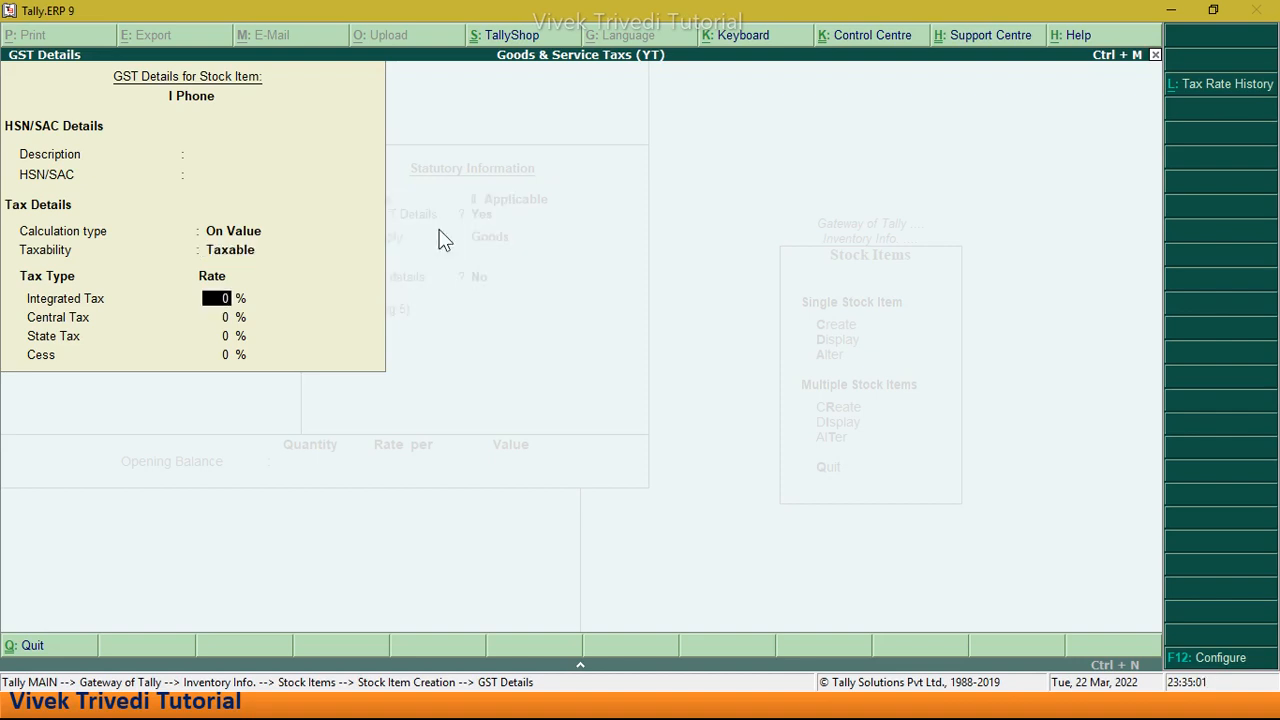
# Step: Set the integrated tax rate of I Phone to 28% and save the stock item
pyautogui.write('28')
pyautogui.press('Return')
pyautogui.press('Return')
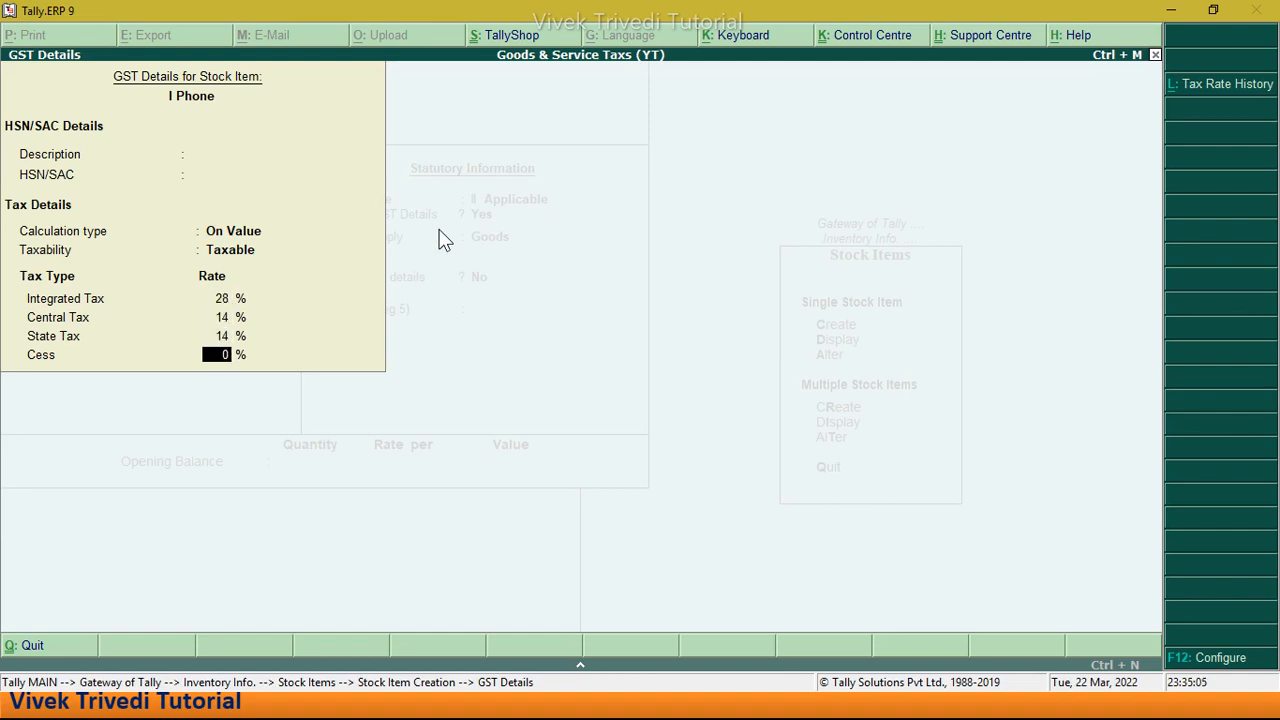
pyautogui.press('Return')
pyautogui.press('Return')
pyautogui.press('Return')
pyautogui.press('Return')
pyautogui.press('Return')
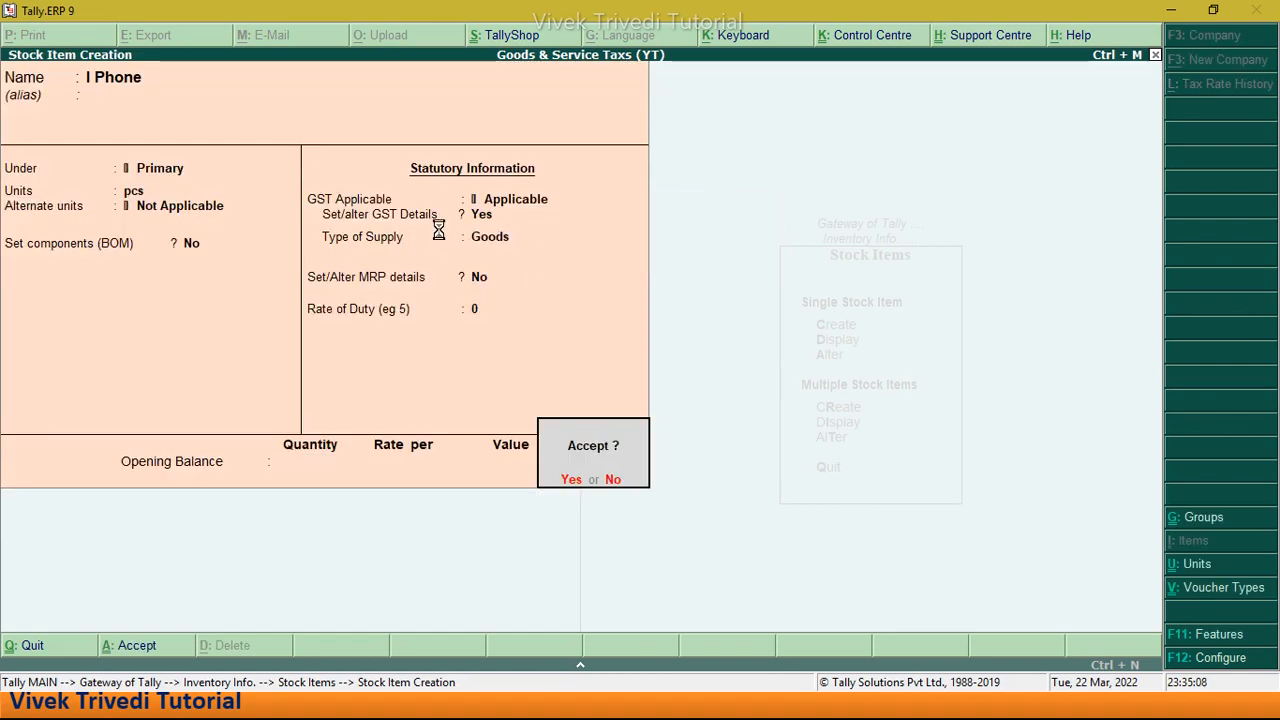
pyautogui.press('Return')
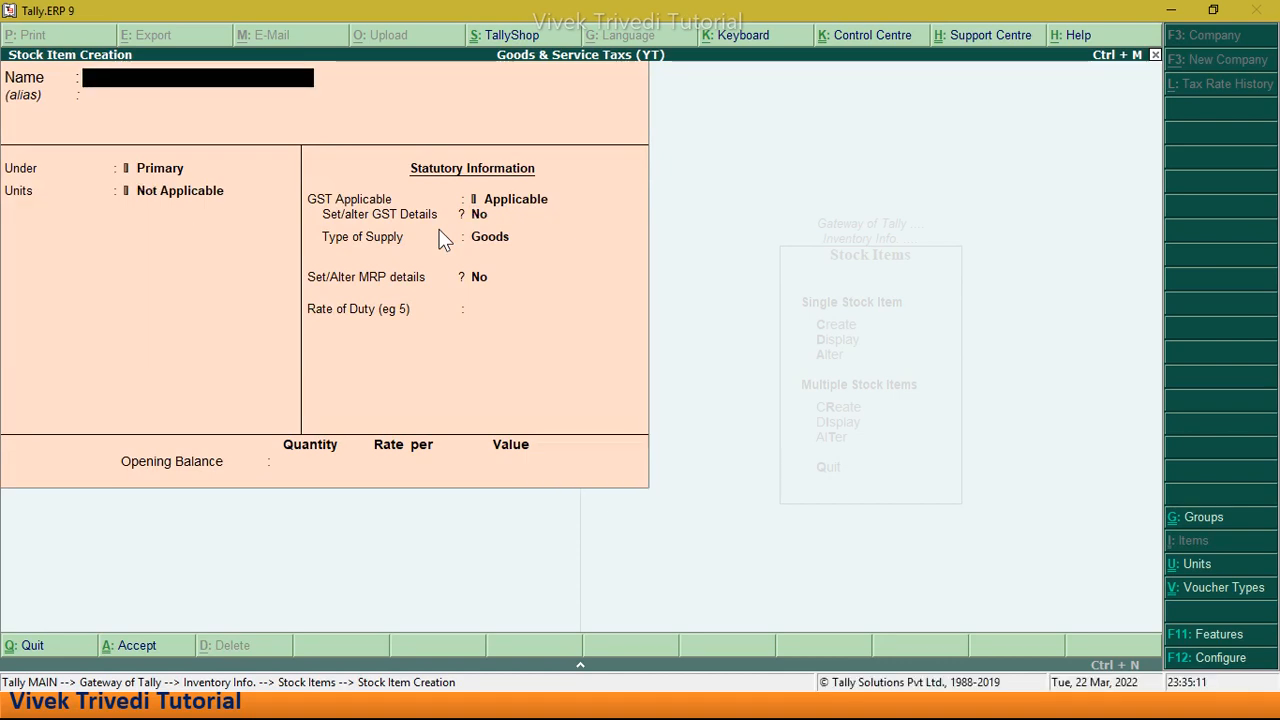
# Step: Leave stock item creation and open a new purchase voucher
pyautogui.press('Escape')
pyautogui.press('Return')
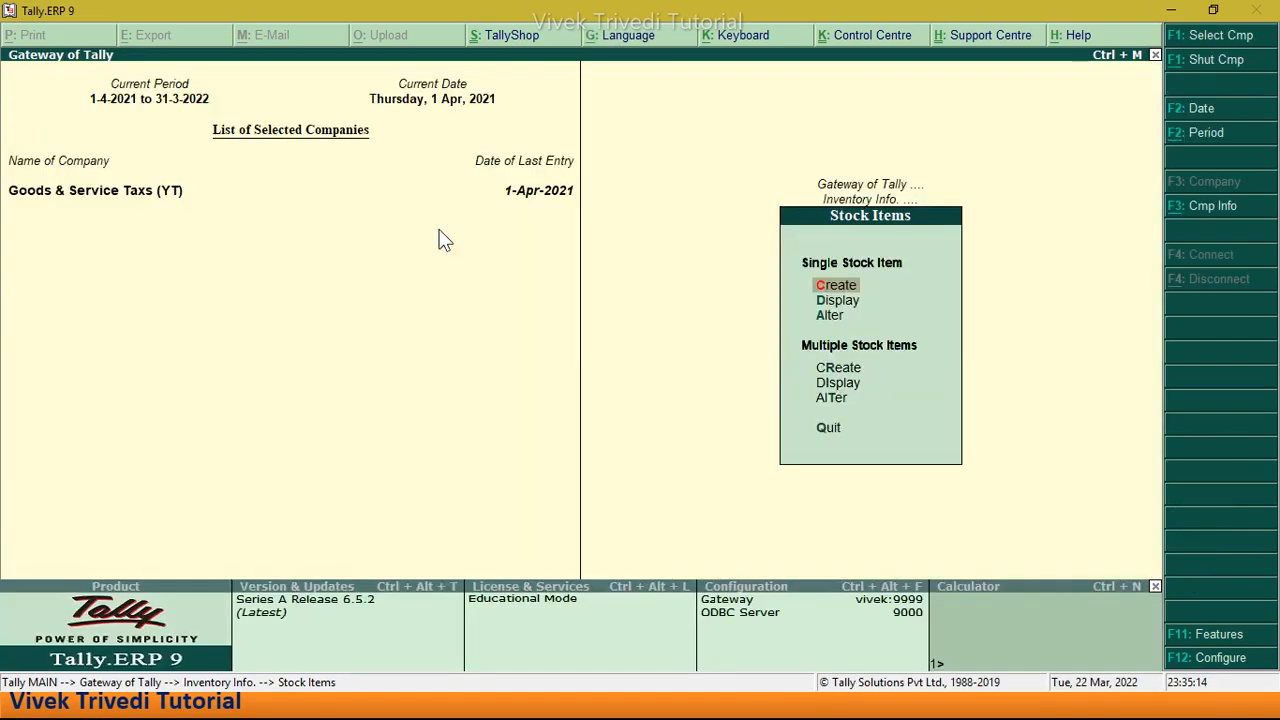
pyautogui.press('Escape')
pyautogui.press('Escape')
pyautogui.press('Down')
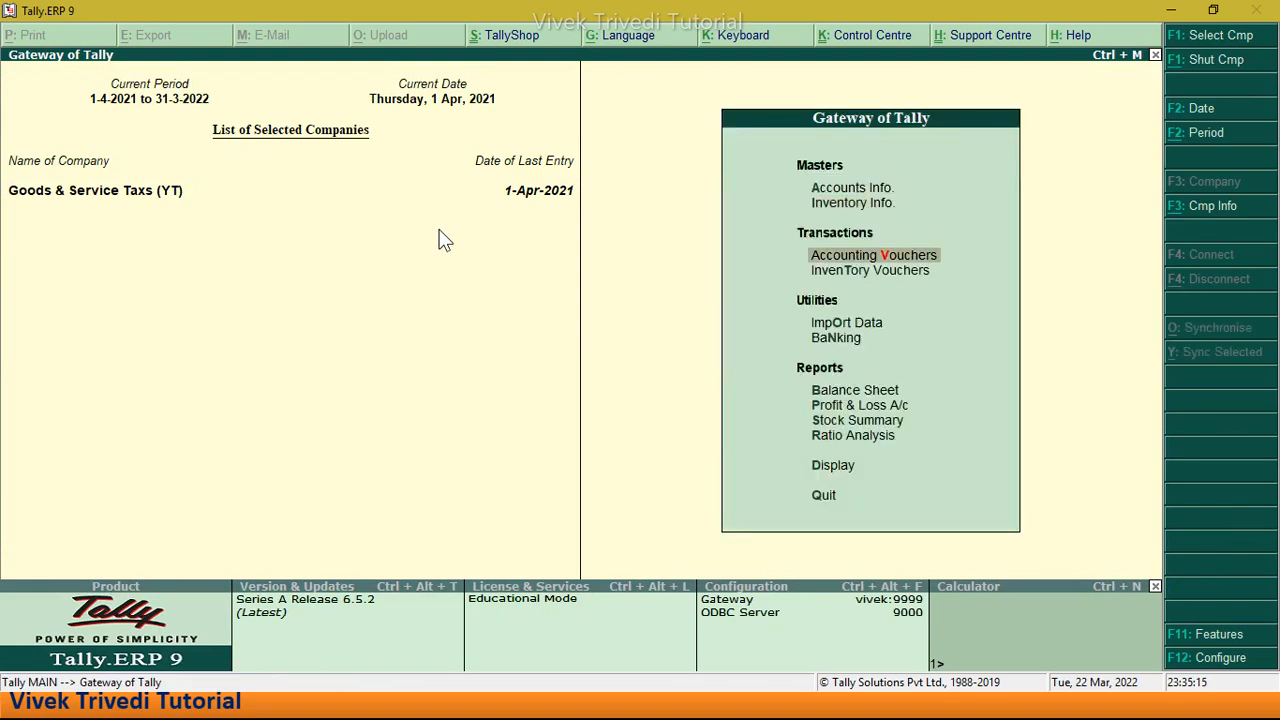
pyautogui.press('Return')
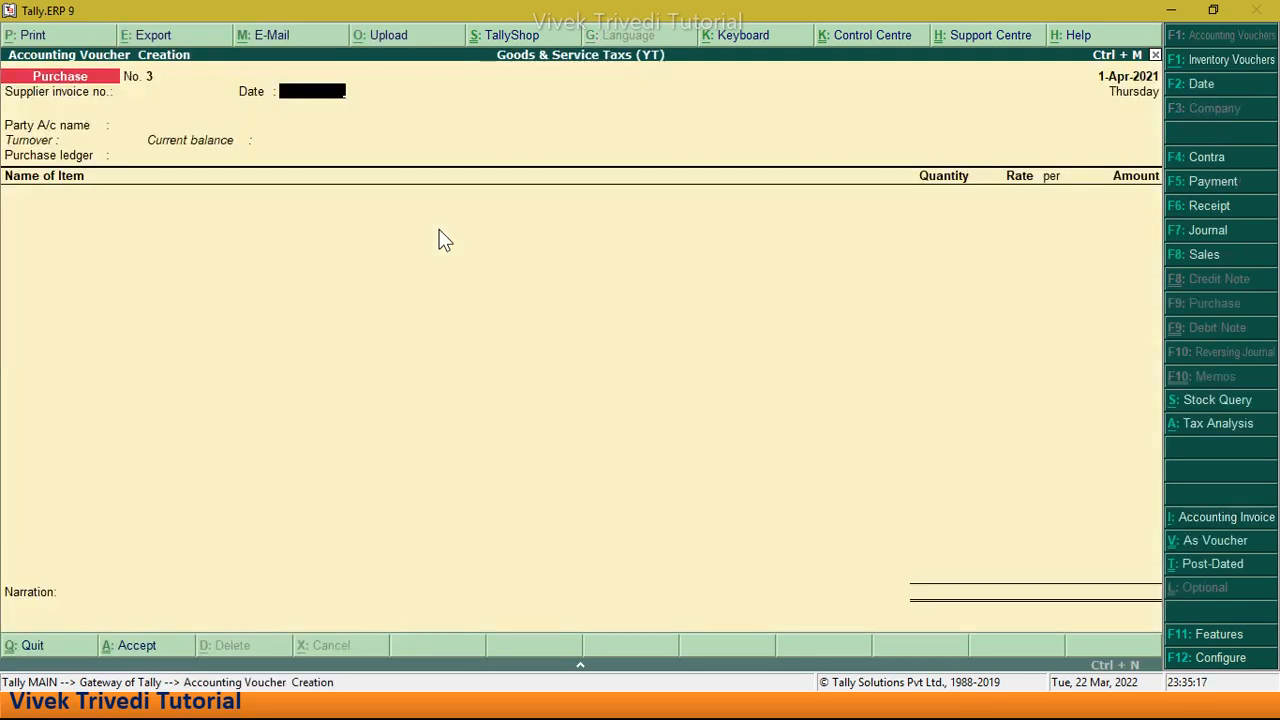
# Step: Set Mohan Hardware Shop as the party account and Purchase A/c as the purchase ledger, leaving the tax classification blank
pyautogui.press('Return')
pyautogui.press('Down')
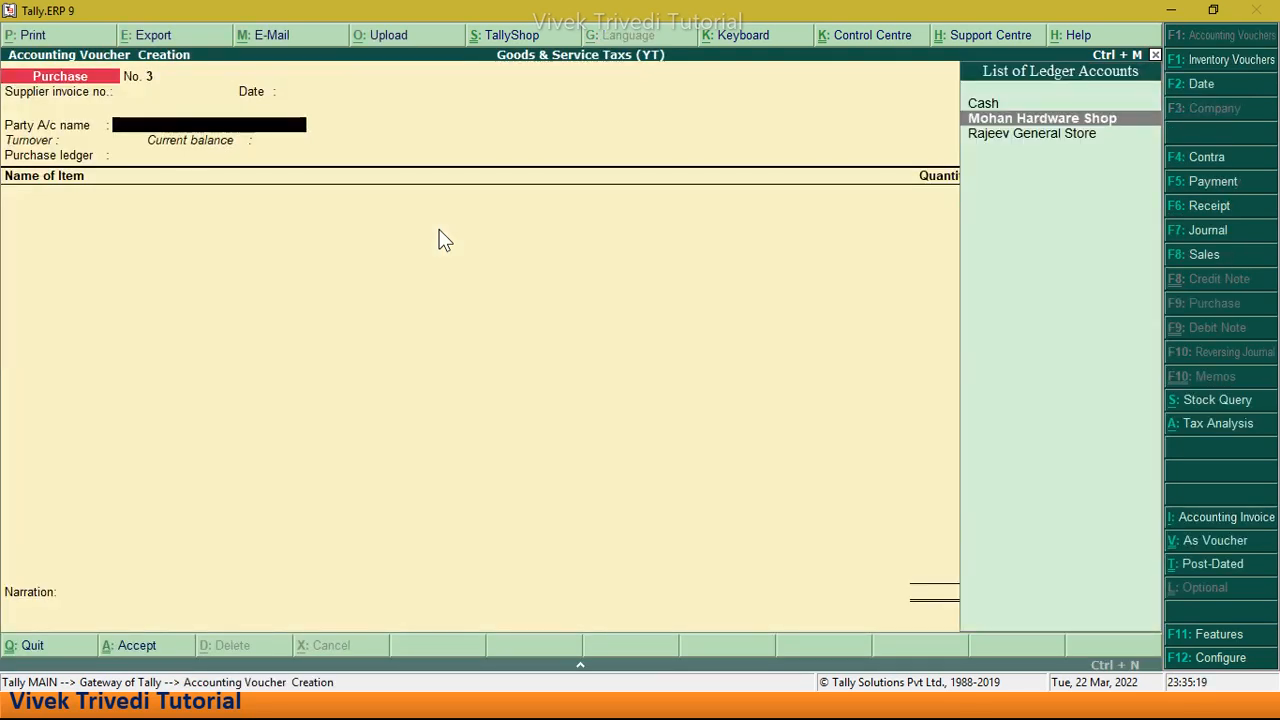
pyautogui.press('Return')
pyautogui.press('Return')
pyautogui.press('Return')
pyautogui.press('Return')
pyautogui.press('Return')
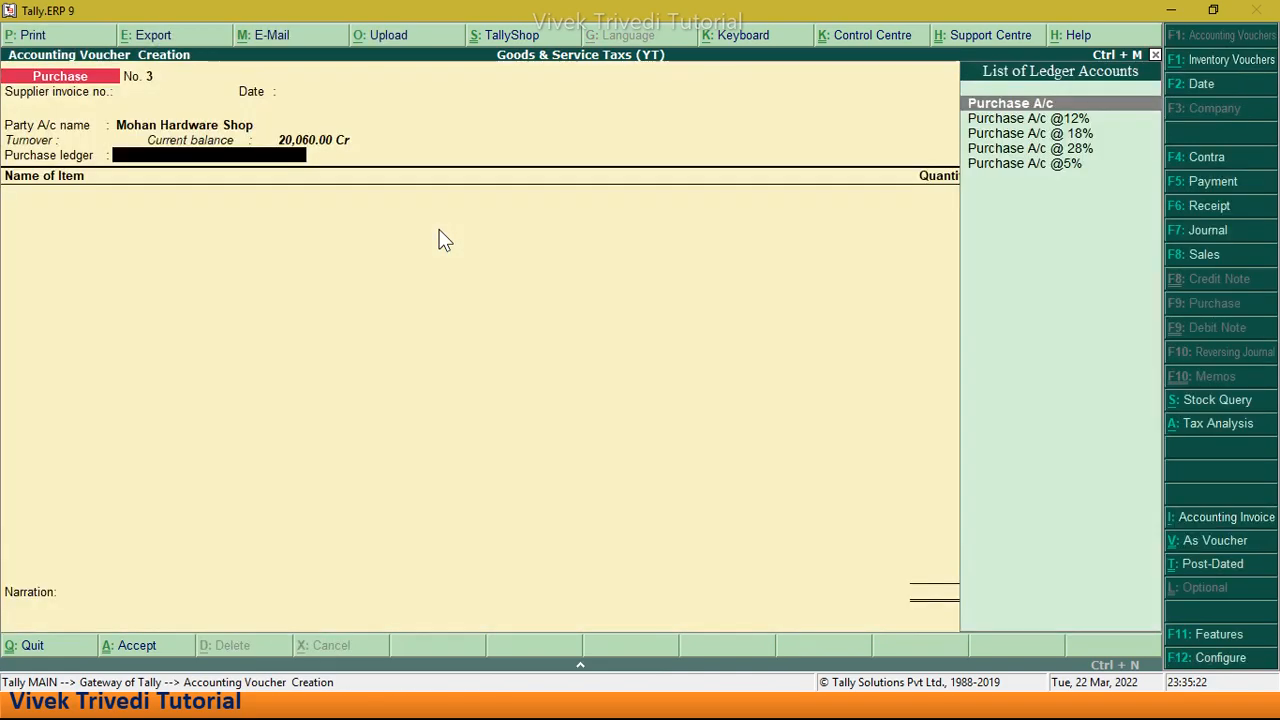
pyautogui.press('Return')
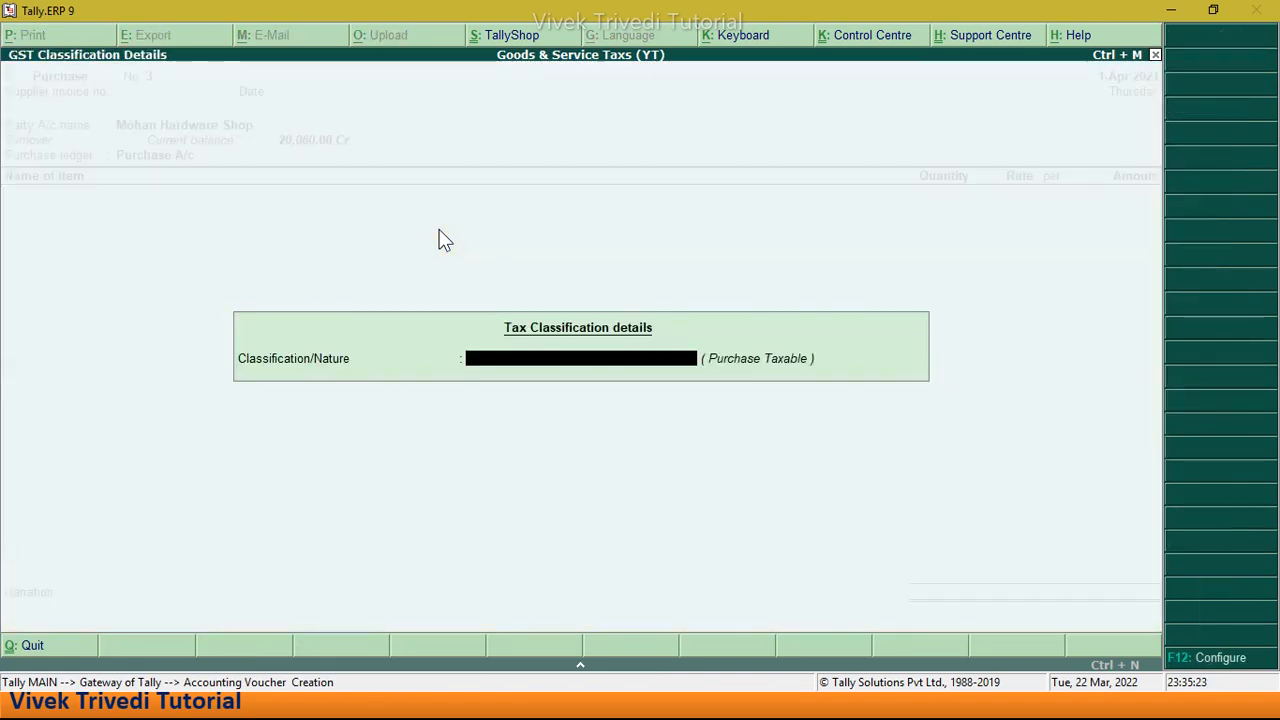
pyautogui.press('Return')
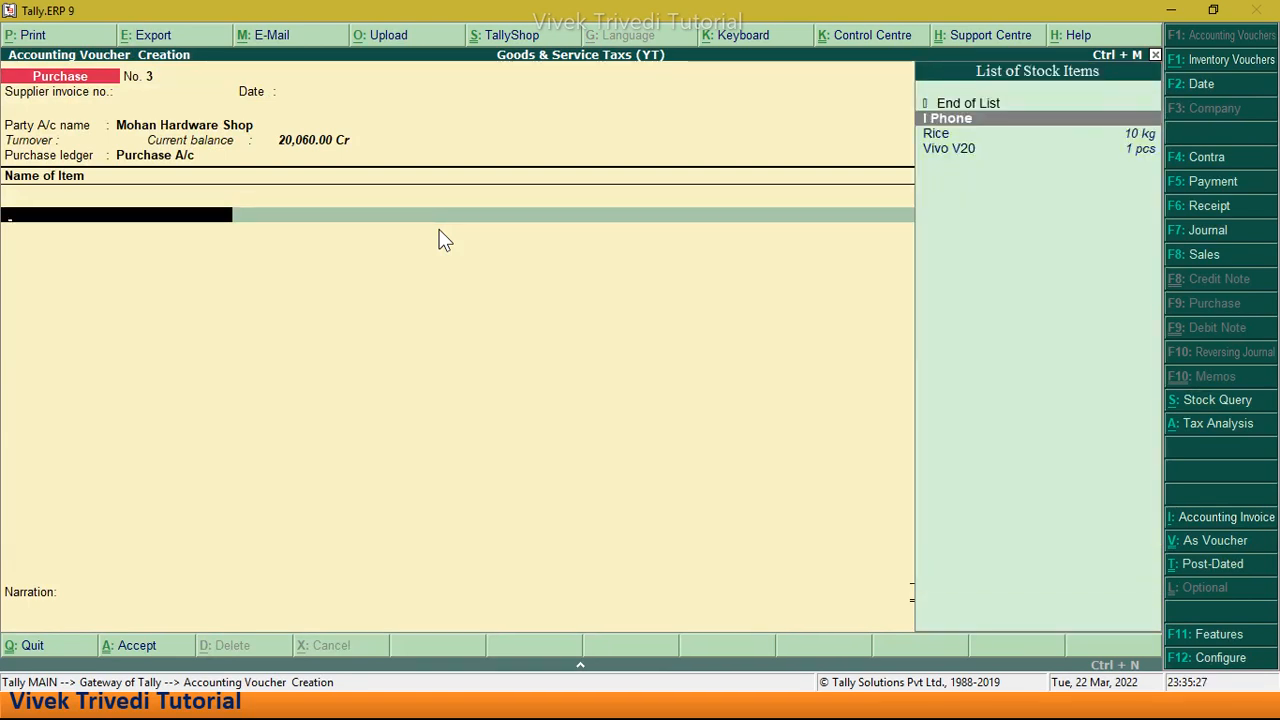
# Step: Enter 1 pcs of I Phone at a rate of 90000 in the purchase voucher and end the item list
pyautogui.press('Return')
pyautogui.write('1')
pyautogui.press('Return')
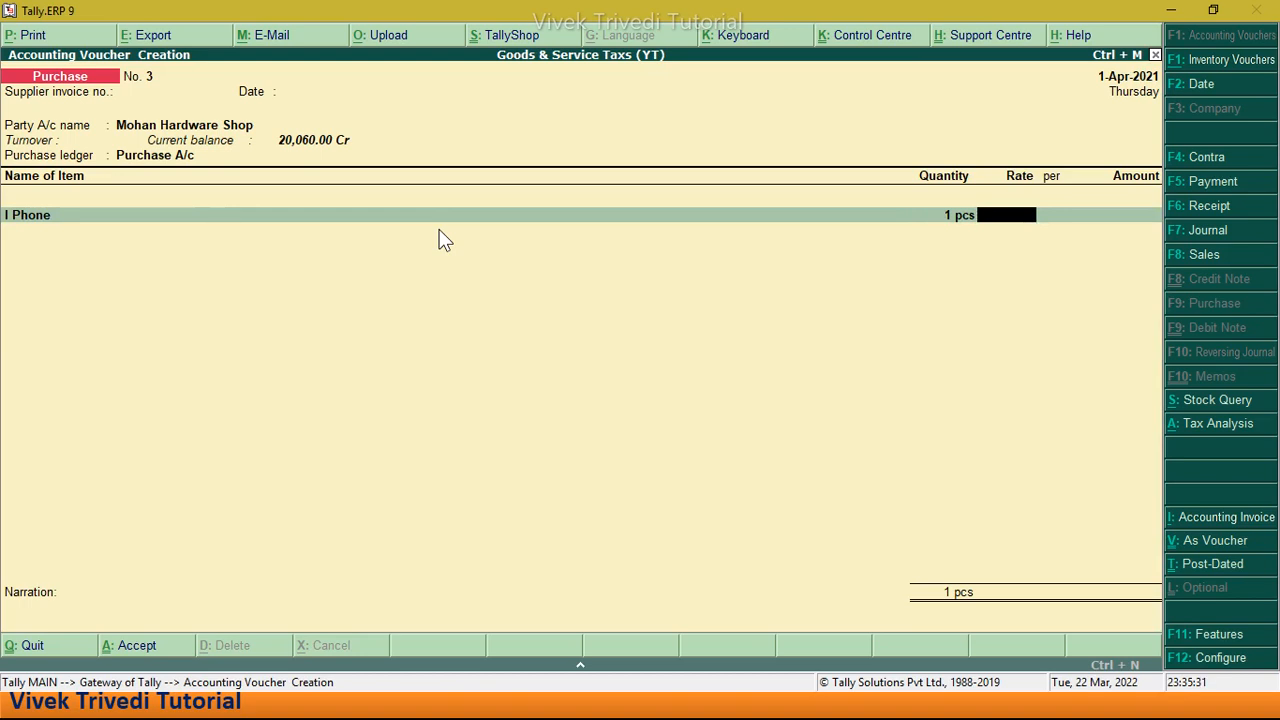
pyautogui.write('90000')
pyautogui.press('Return')
pyautogui.press('Return')
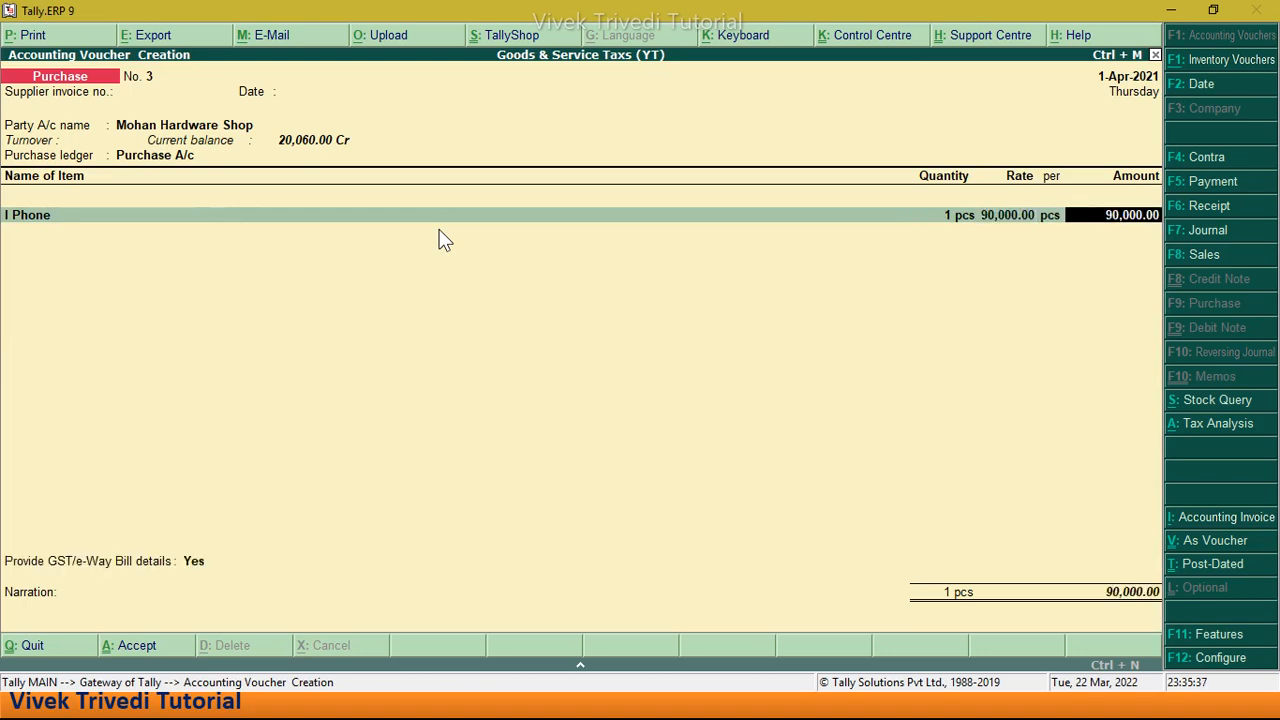
pyautogui.press('Return')
pyautogui.press('Return')
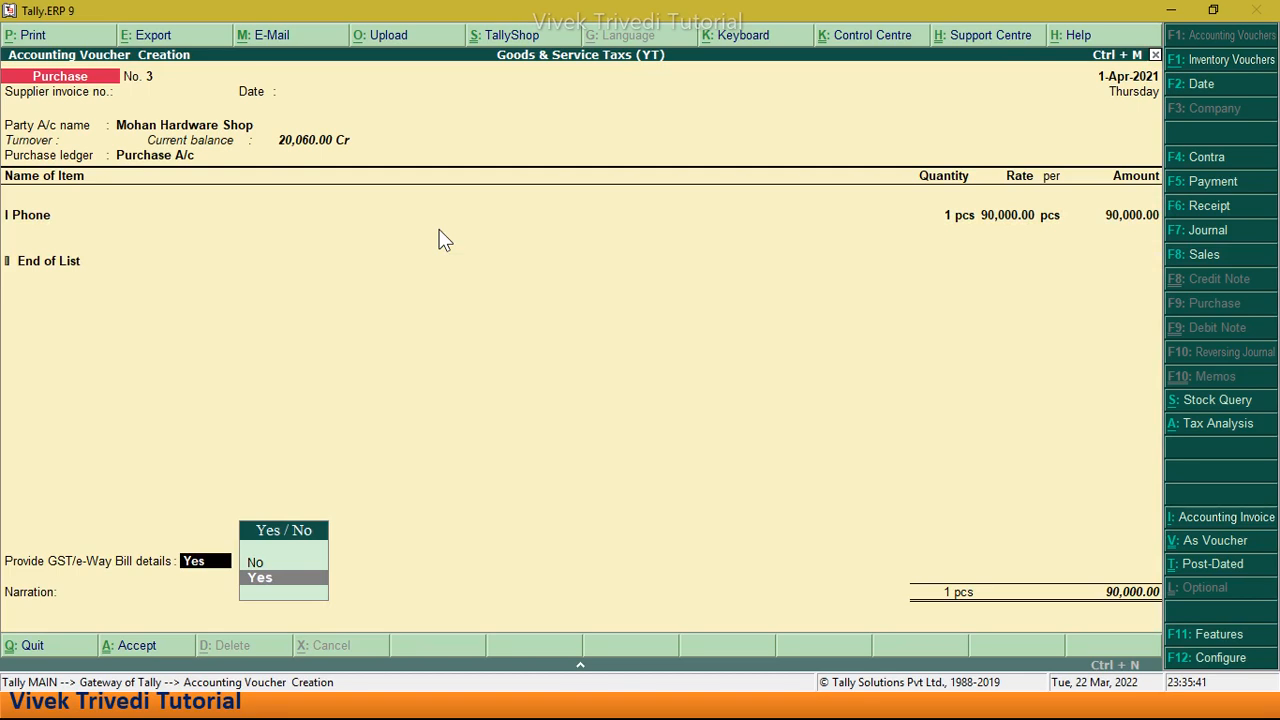
# Step: Add the CGST and SGST ledgers below the I Phone item with their automatically calculated amounts
pyautogui.press('BackSpace')
pyautogui.press('Down')
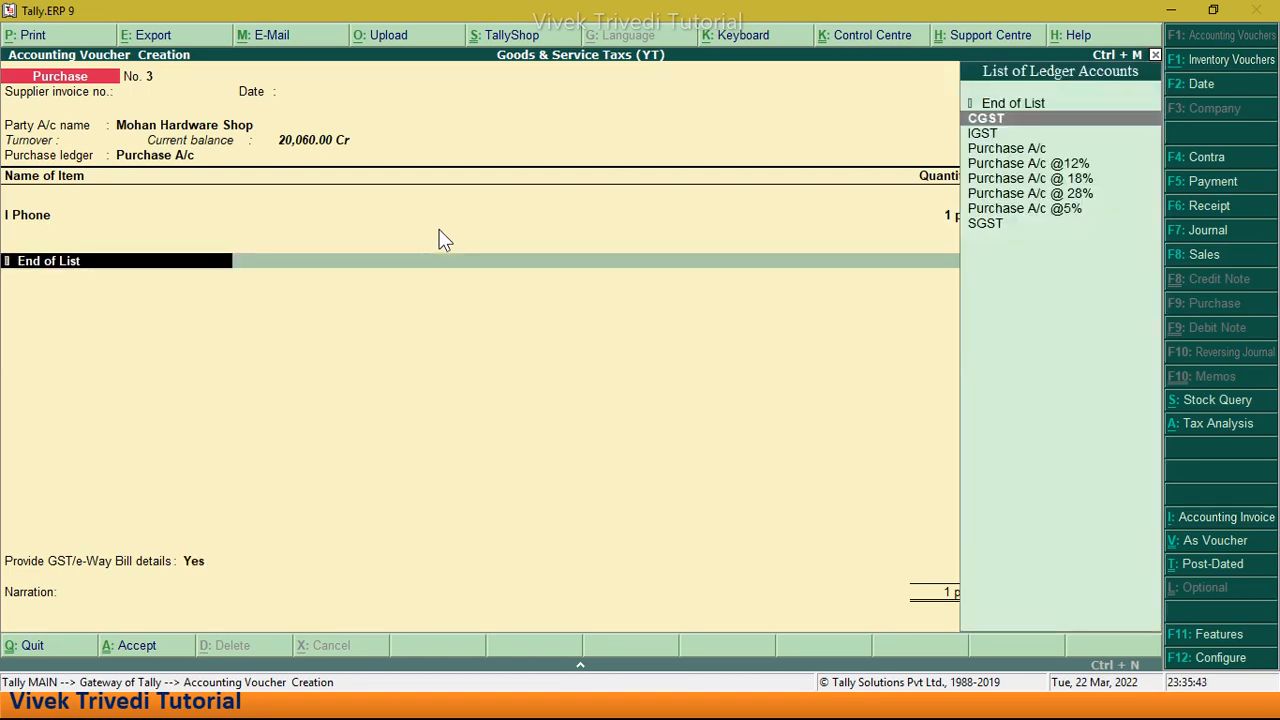
pyautogui.press('Return')
pyautogui.press('Return')
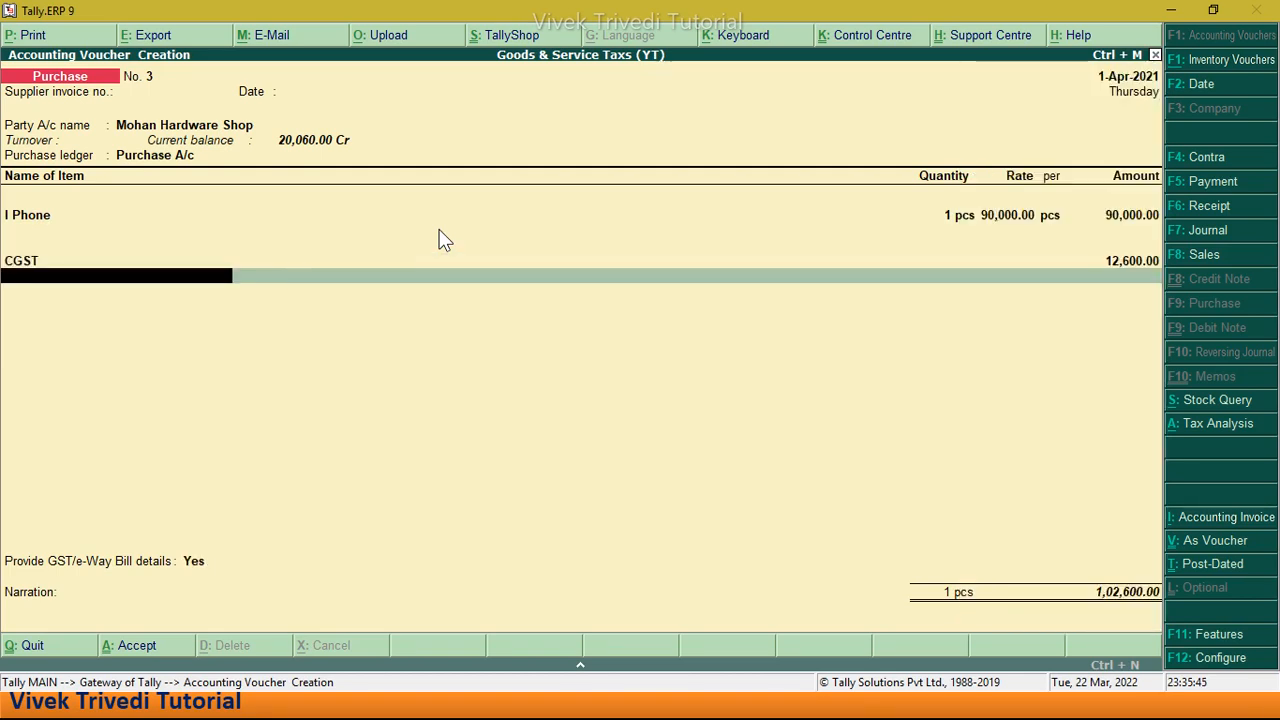
pyautogui.press('Down')
pyautogui.press('Down')
pyautogui.press('Down')
pyautogui.press('Down')
pyautogui.press('Down')
pyautogui.press('Down')
pyautogui.press('Down')
pyautogui.press('Down')
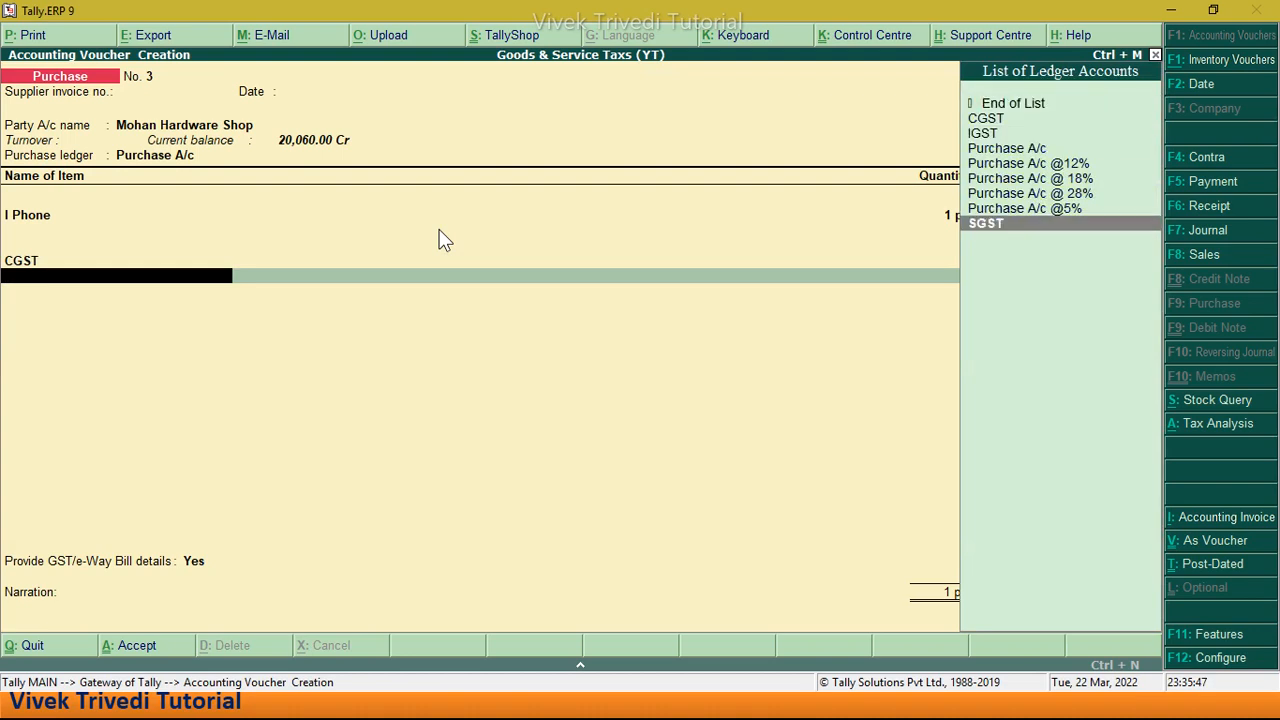
pyautogui.press('Return')
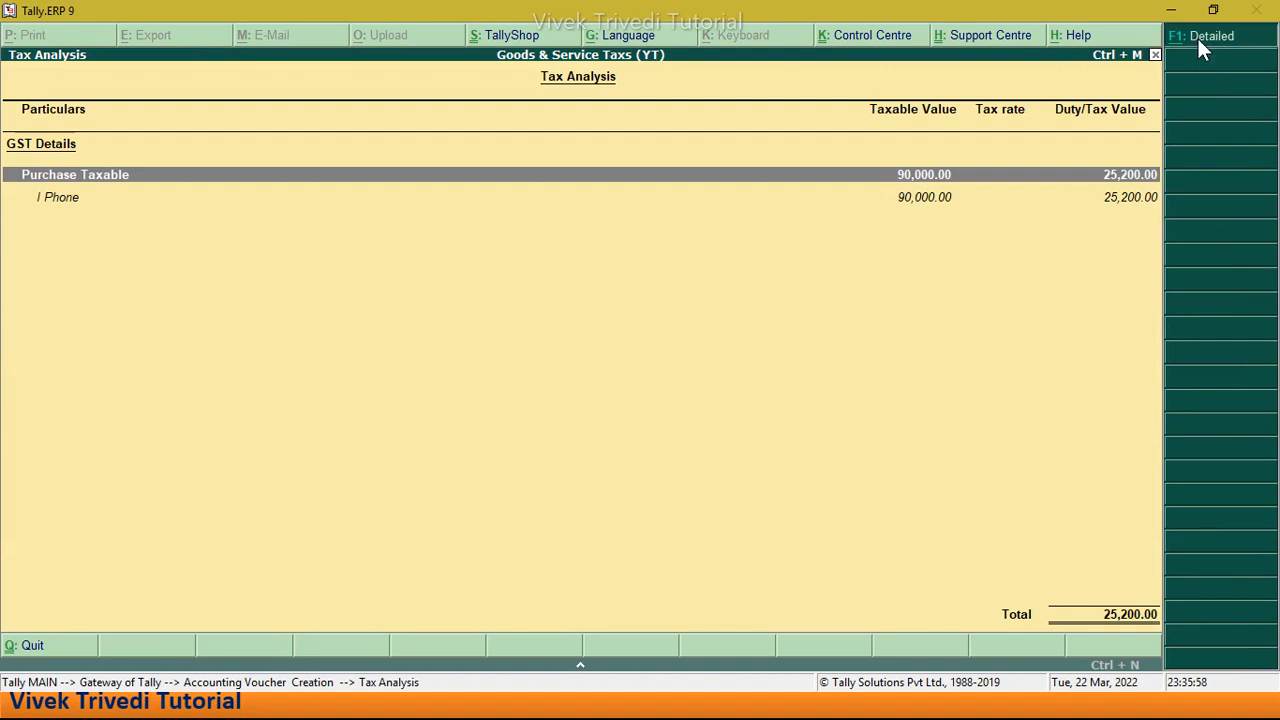
# Step: Examine the detailed tax analysis of the I Phone purchase voucher
pyautogui.click(1197, 36)
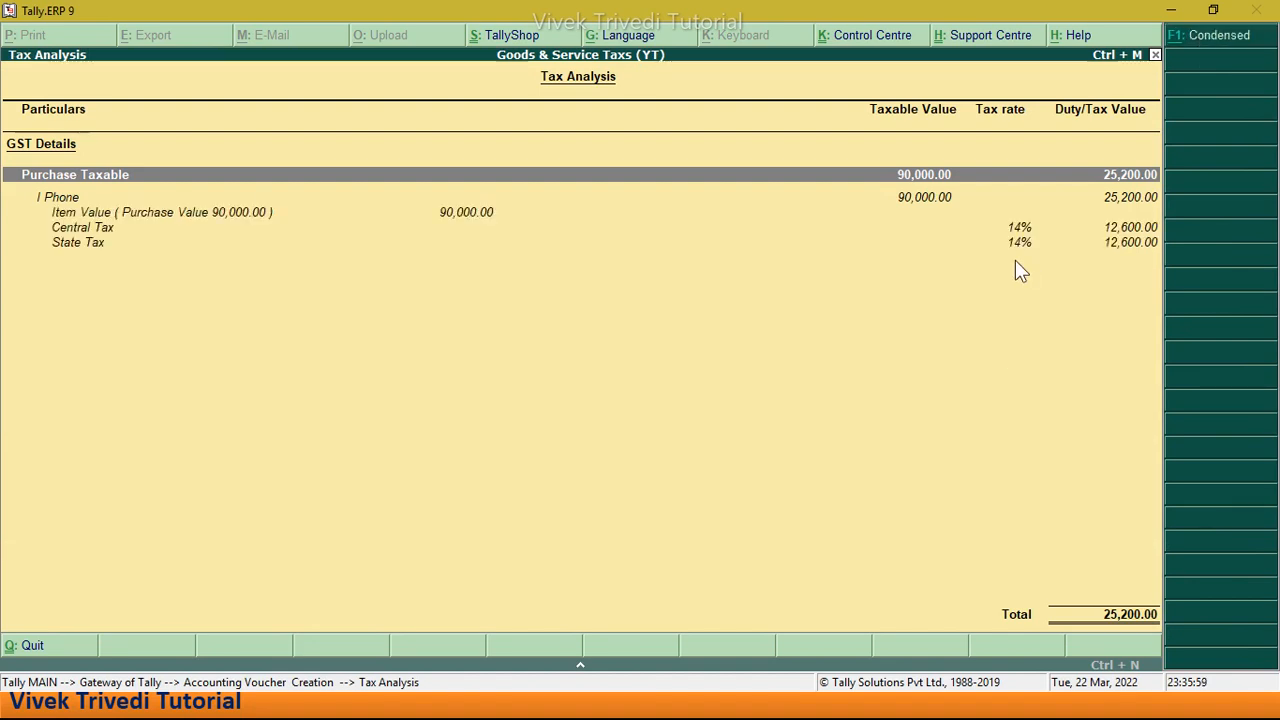